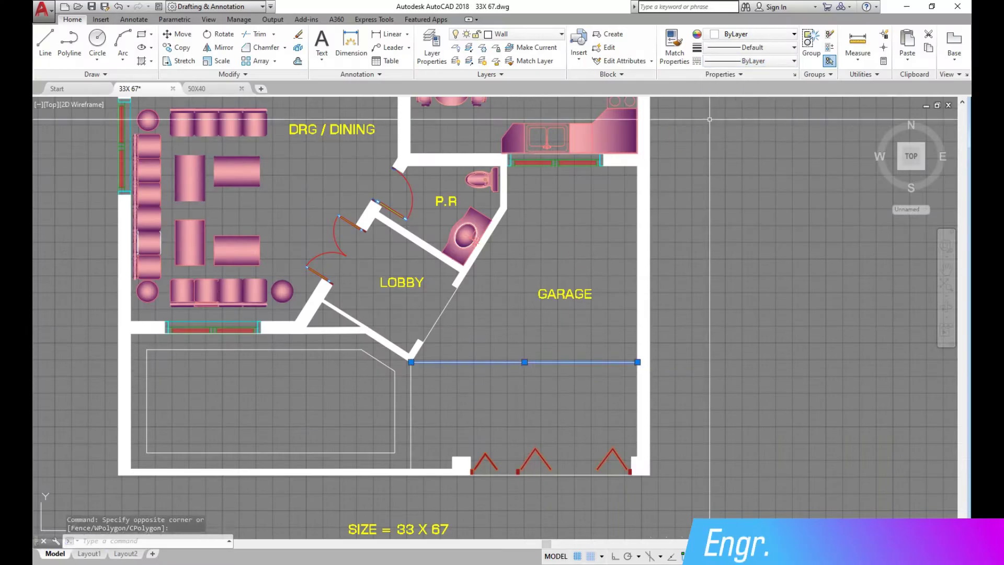
Open the linetype list for the selected garage boundary line.
click(795, 61)
Set the garage opening line's linetype to DASHED and check its properties.
click(759, 105)
click(500, 403)
click(472, 355)
click(158, 7)
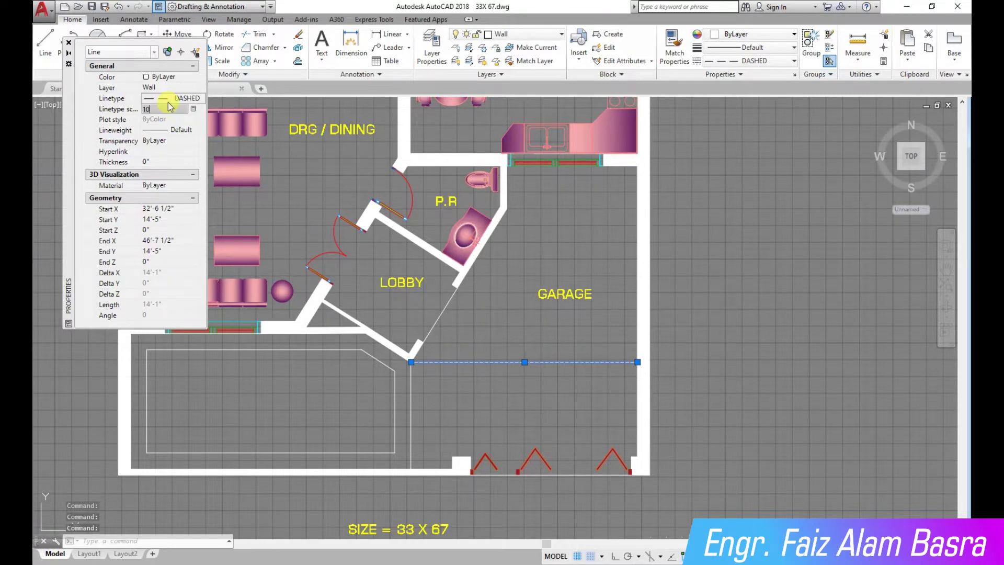
click(68, 43)
key(Escape)
Match the dashed garage line style onto the diagonal lobby line with MATCHPROP.
scroll(524, 402, up, 4)
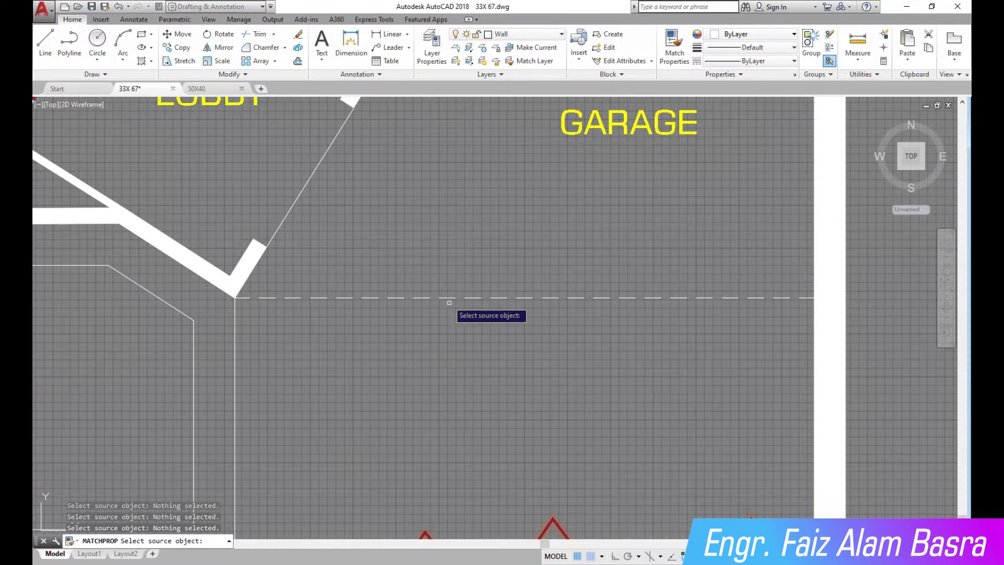
scroll(491, 313, down, 4)
click(474, 308)
drag(445, 293, 408, 261)
right_click(442, 267)
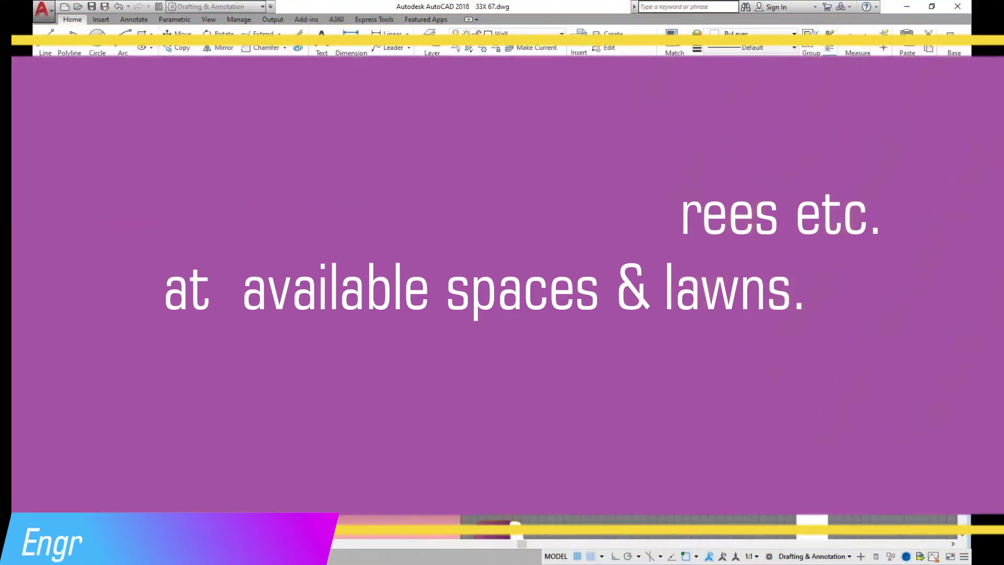
Match one stair line's properties onto another stair line.
key(Return)
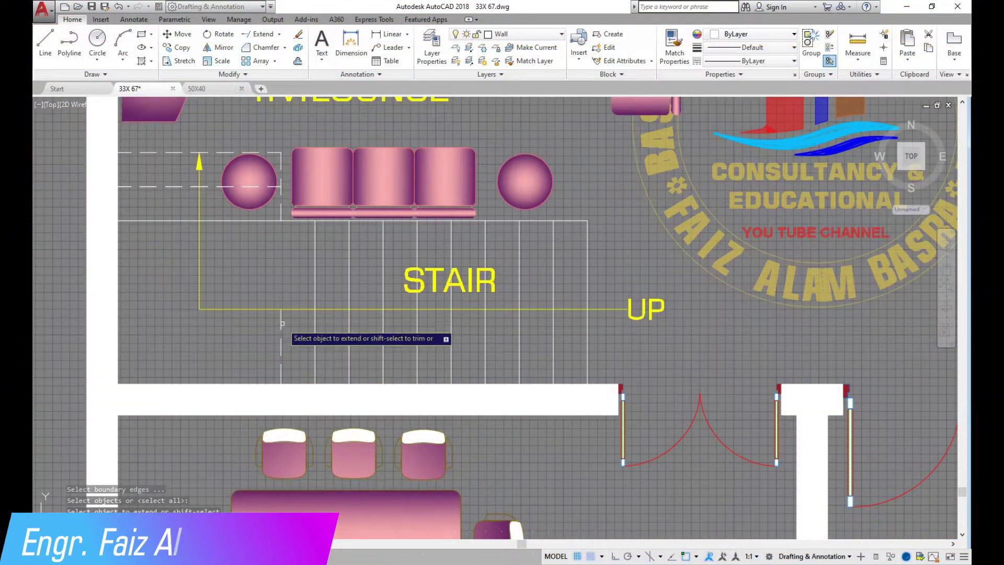
right_click(306, 257)
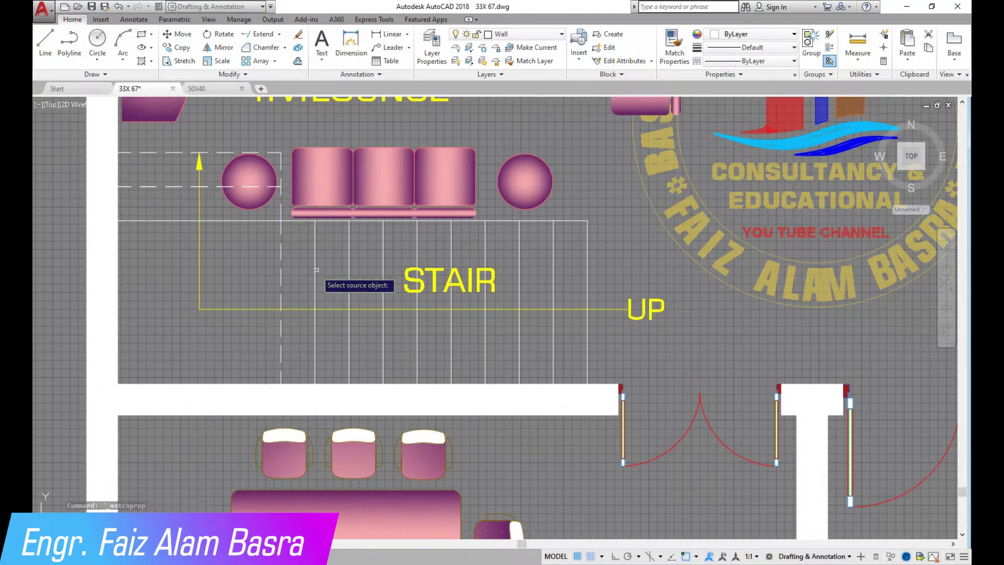
click(315, 275)
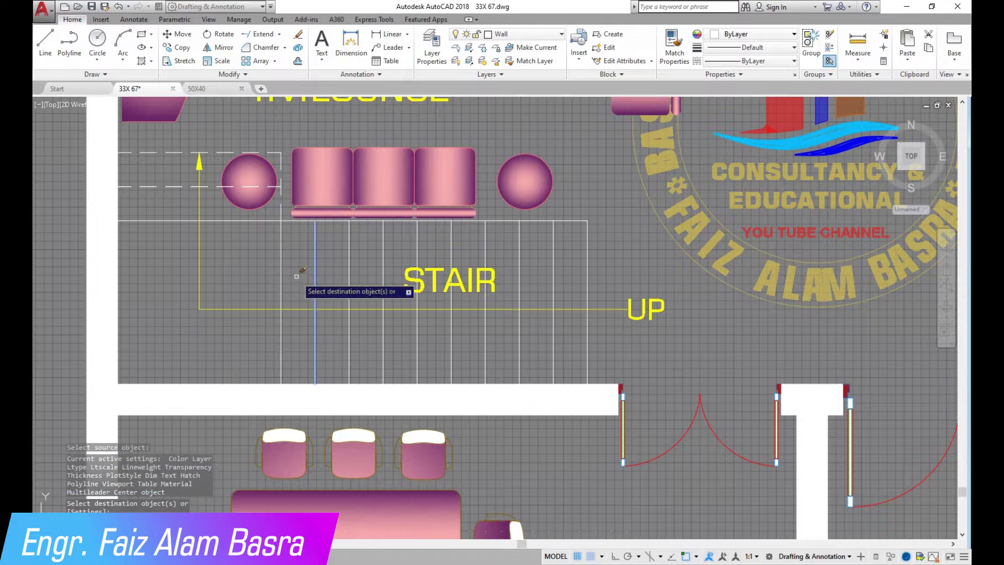
Zoom out and back in to review the whole ground floor plan.
scroll(308, 281, down, 2)
scroll(263, 289, down, 1)
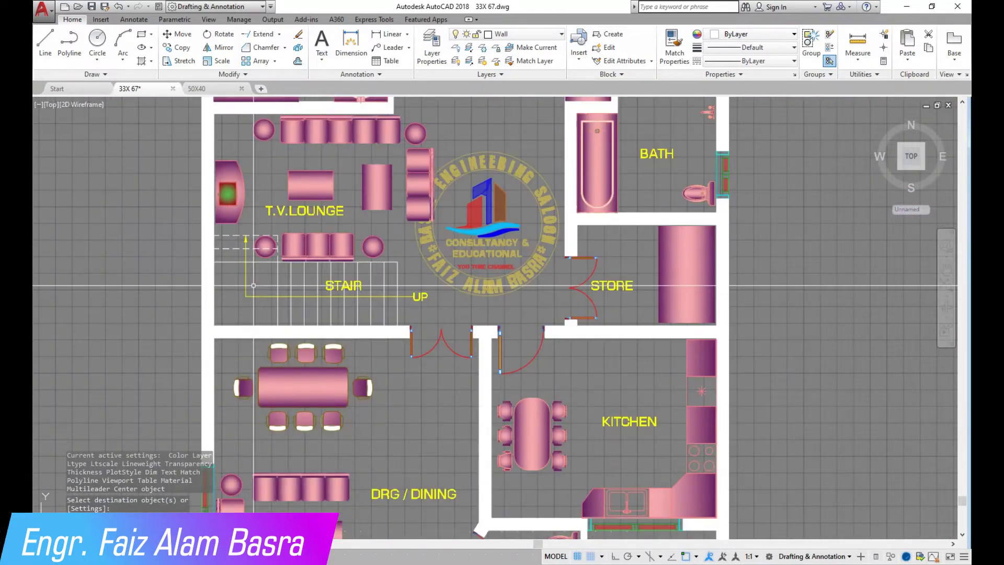
scroll(272, 293, down, 2)
scroll(277, 296, down, 1)
scroll(344, 306, up, 2)
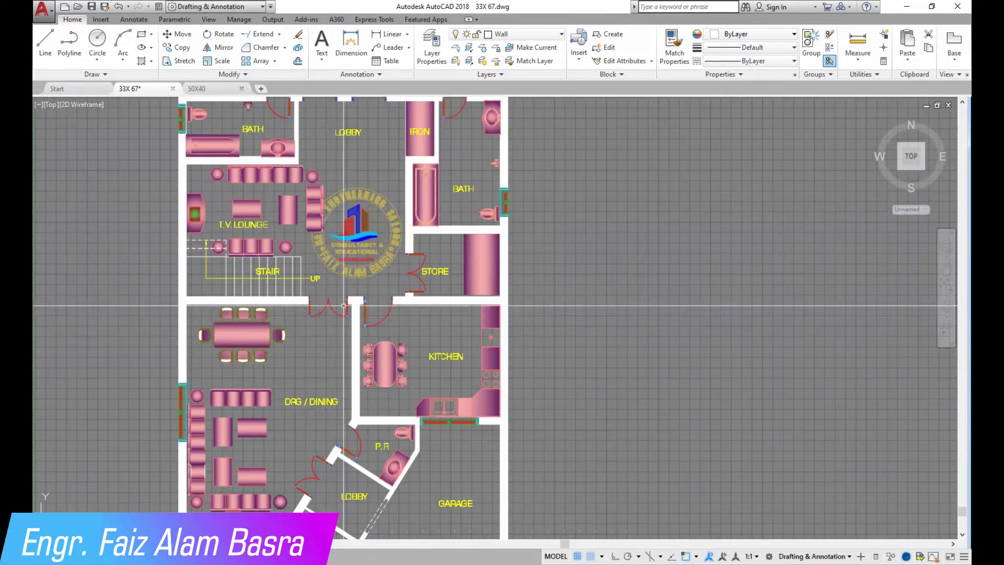
scroll(324, 325, down, 2)
scroll(345, 223, up, 6)
scroll(346, 223, down, 6)
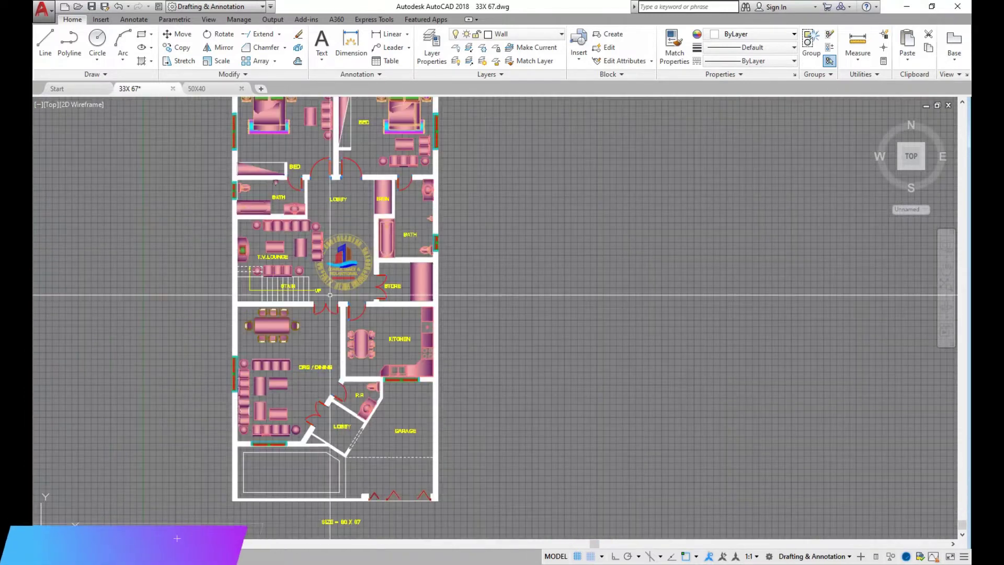
scroll(349, 433, up, 2)
scroll(349, 432, up, 2)
scroll(340, 413, down, 2)
middle_drag(314, 398, 314, 308)
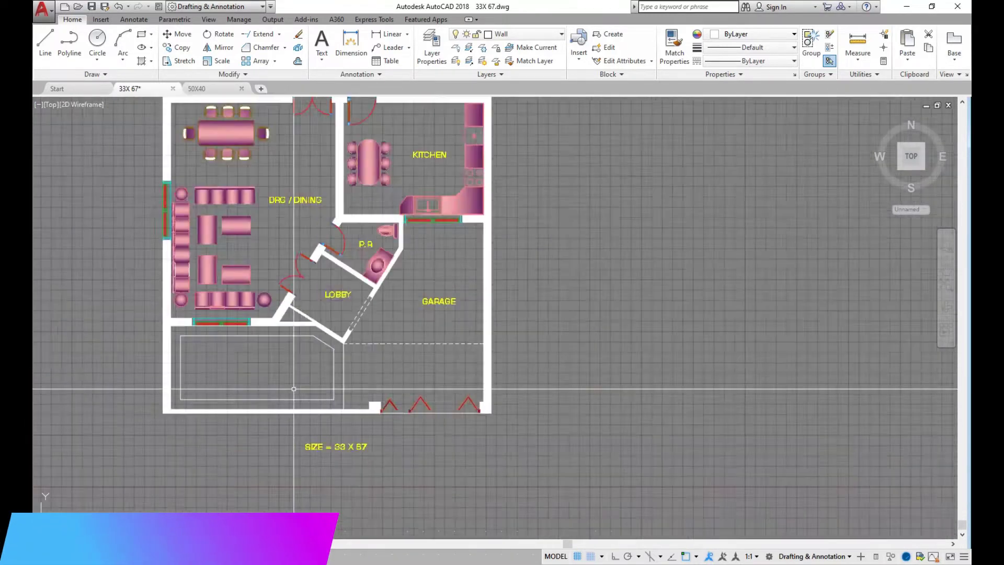
scroll(286, 389, up, 2)
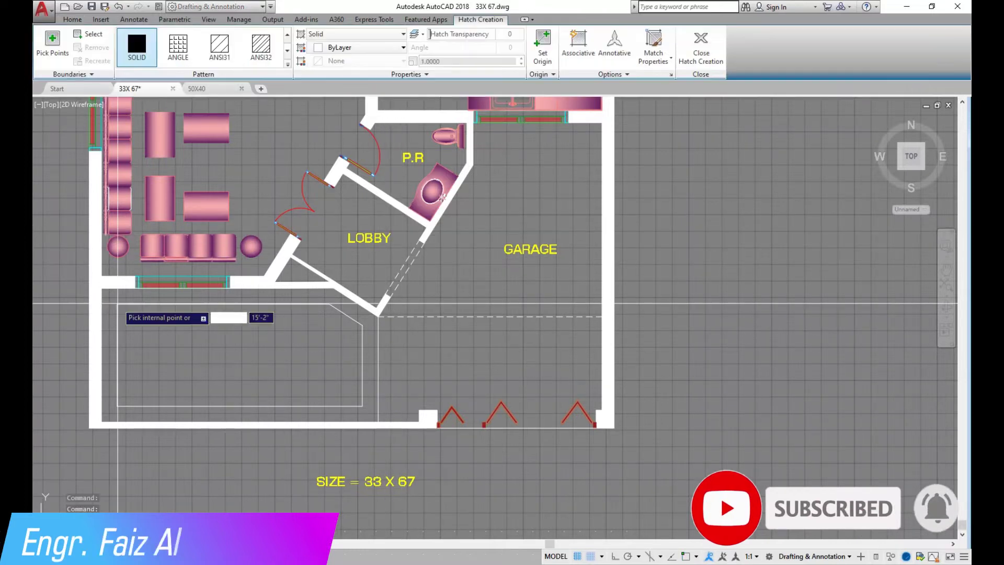
Create a hatch inside the lawn area left of the garage and select it.
click(153, 296)
key(Return)
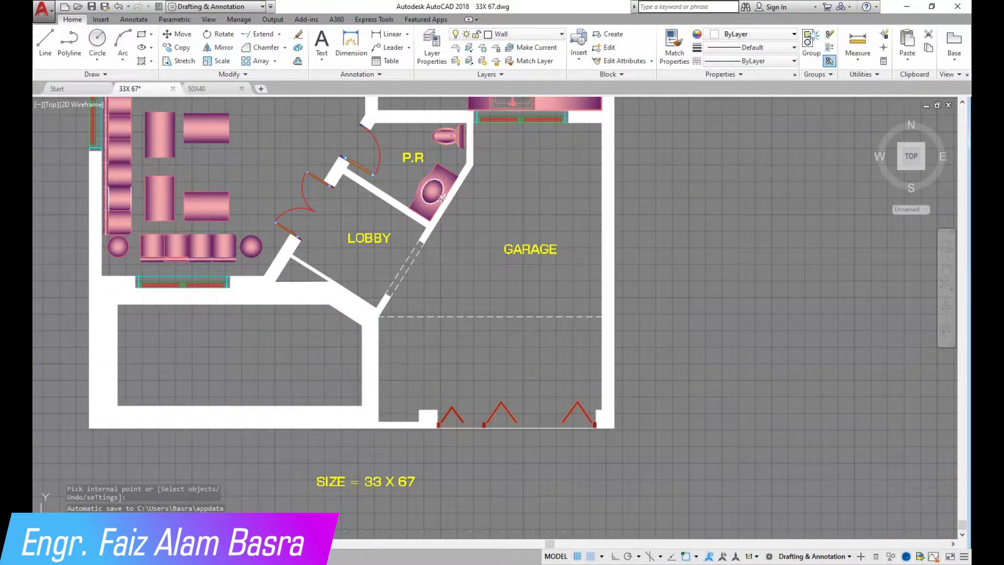
click(231, 346)
key(Return)
click(143, 299)
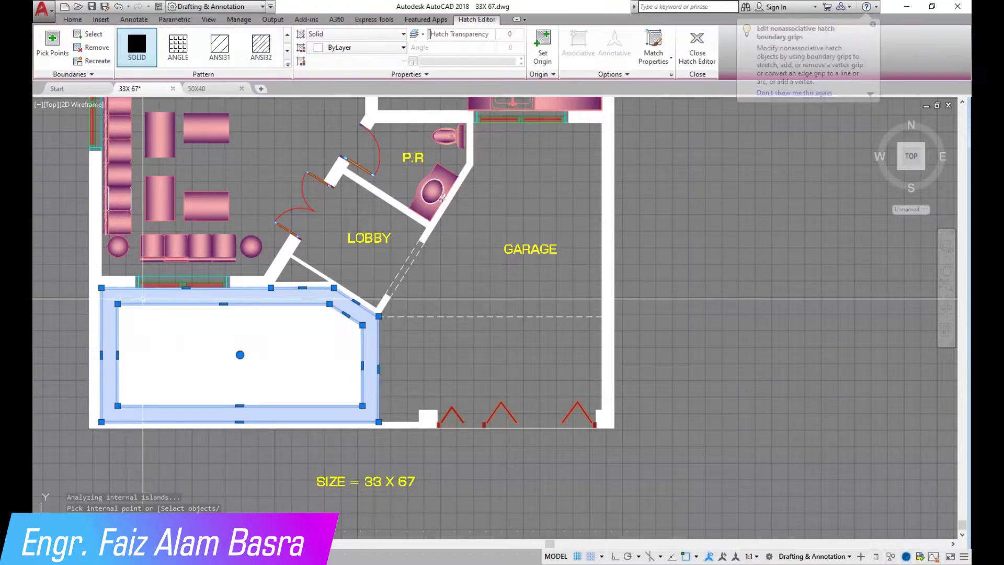
key(Escape)
click(223, 356)
Give the lawn hatch the GRASS pattern at scale 5 in dark green.
scroll(223, 357, down, 2)
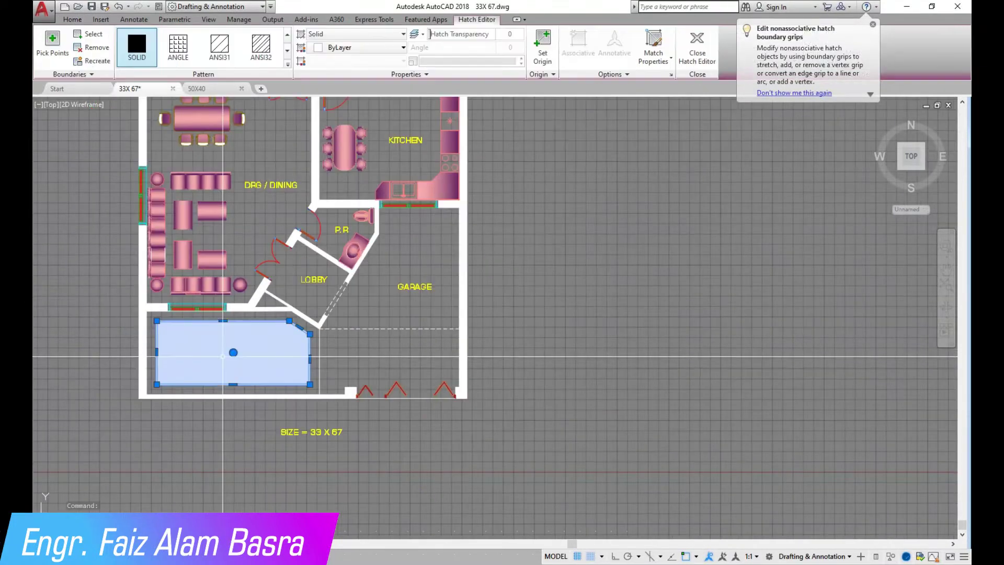
scroll(230, 47, down, 3)
scroll(268, 61, down, 3)
scroll(261, 57, down, 2)
scroll(231, 52, down, 2)
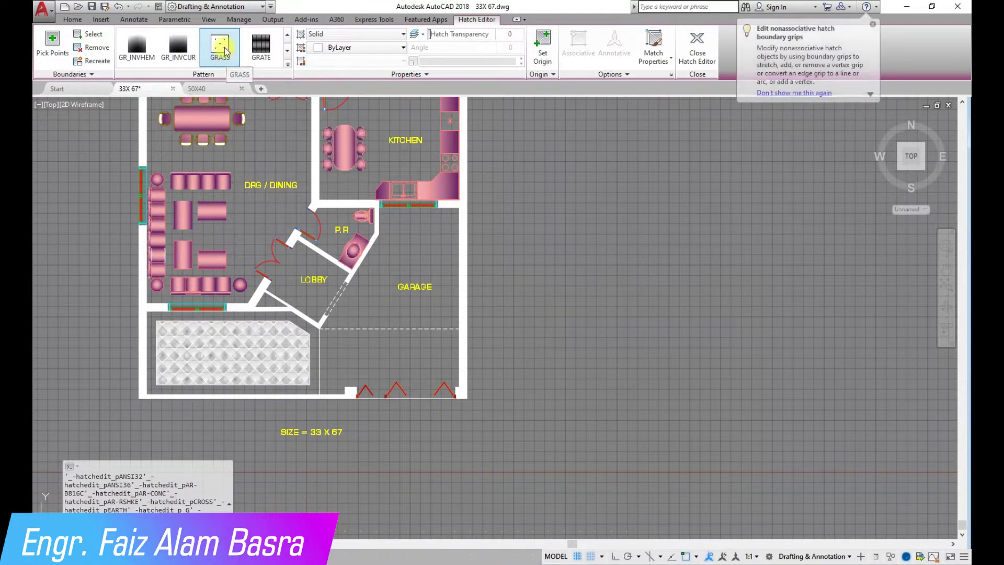
click(225, 51)
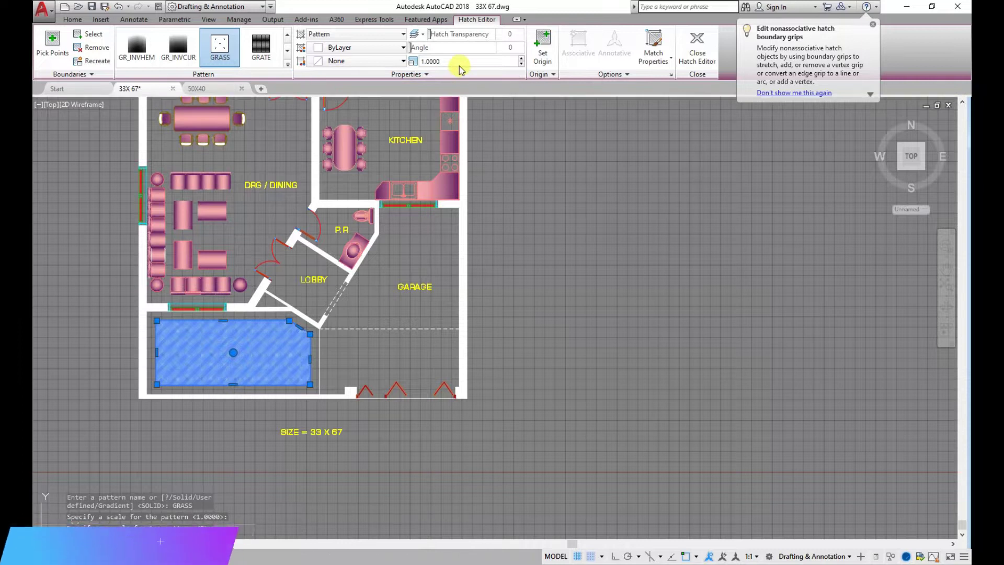
text(50)
key(Return)
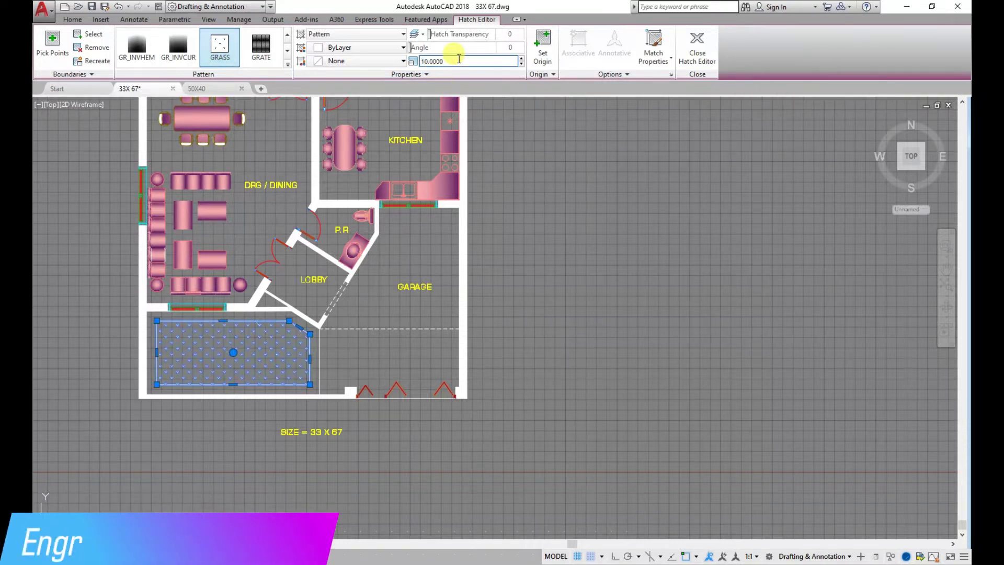
click(403, 47)
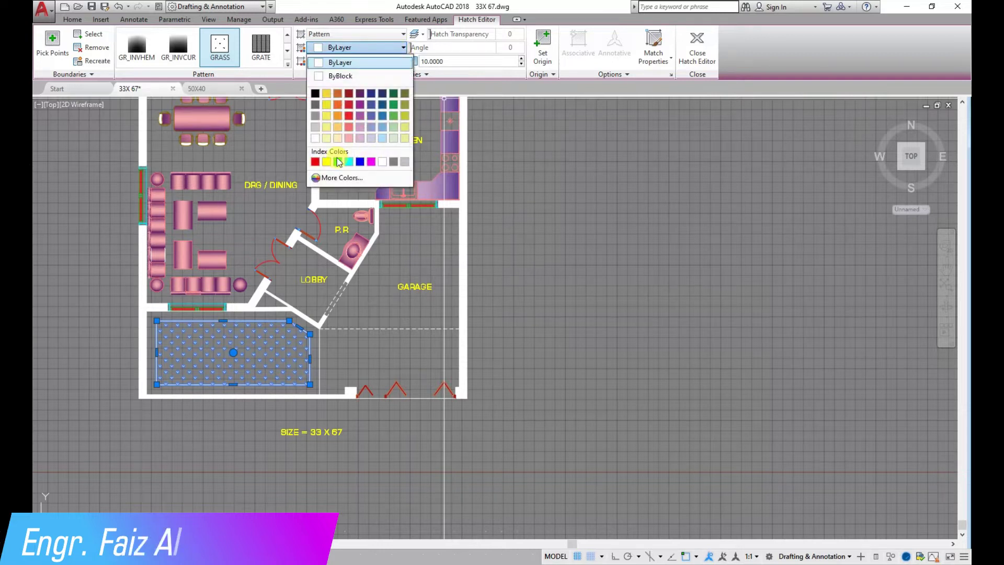
click(394, 93)
click(454, 61)
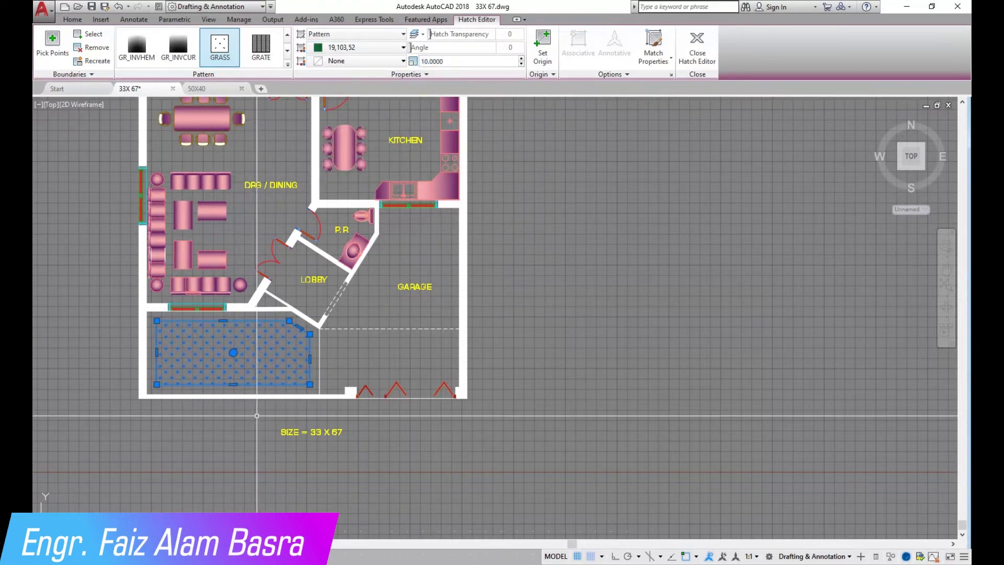
key(Return)
Reselect the grass hatch and reopen its colour list without changing it.
scroll(257, 416, down, 8)
scroll(258, 386, up, 6)
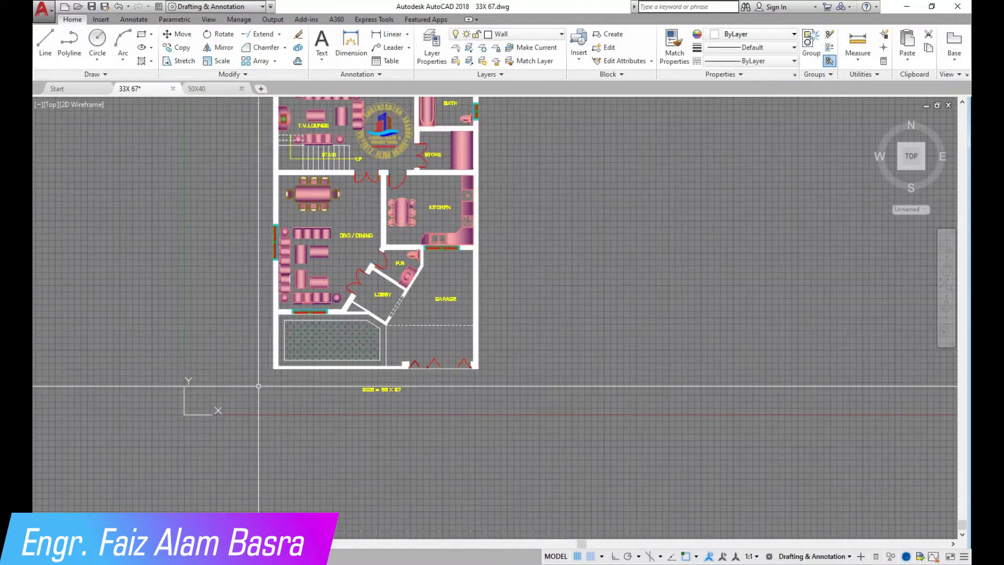
scroll(313, 358, up, 5)
click(347, 336)
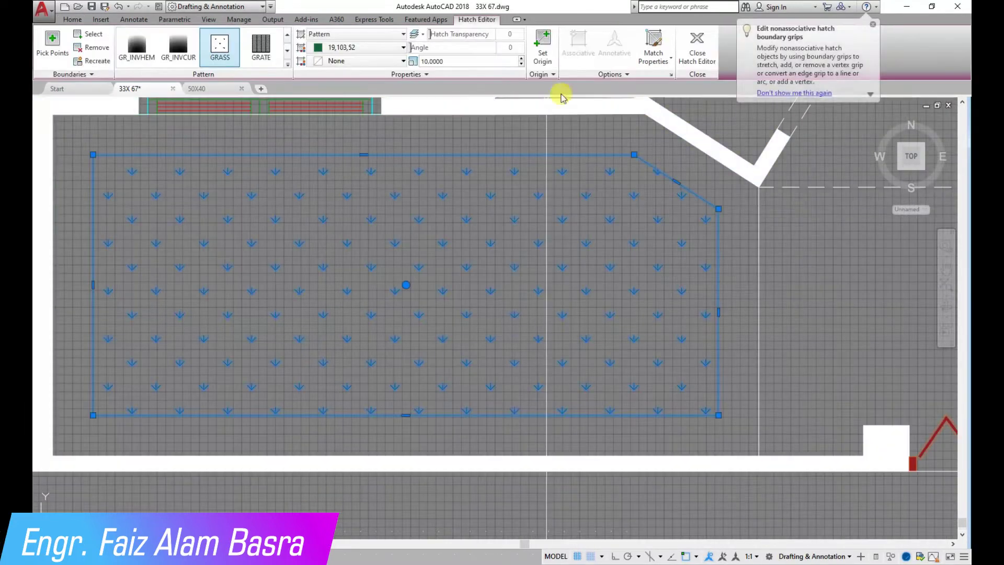
click(404, 48)
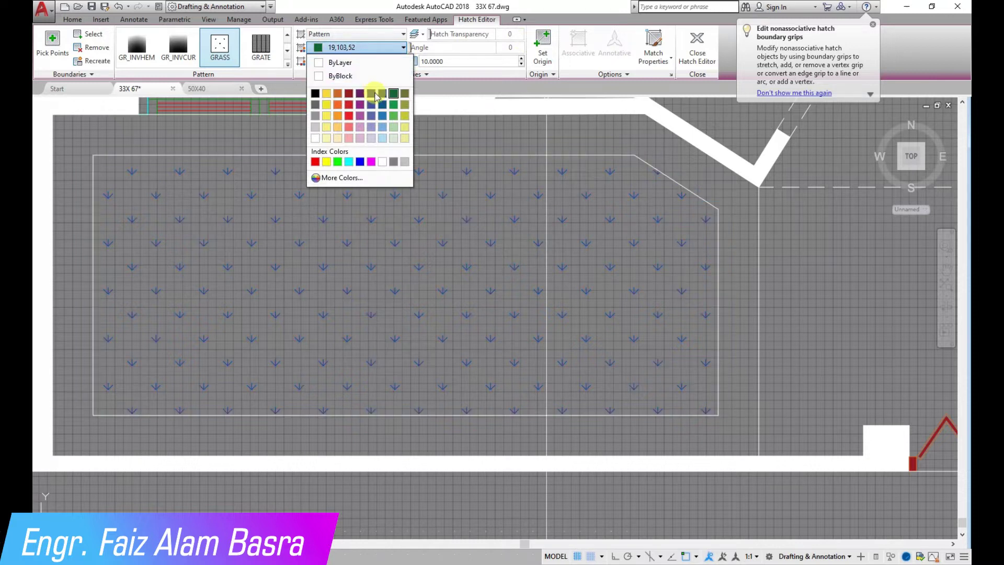
click(448, 61)
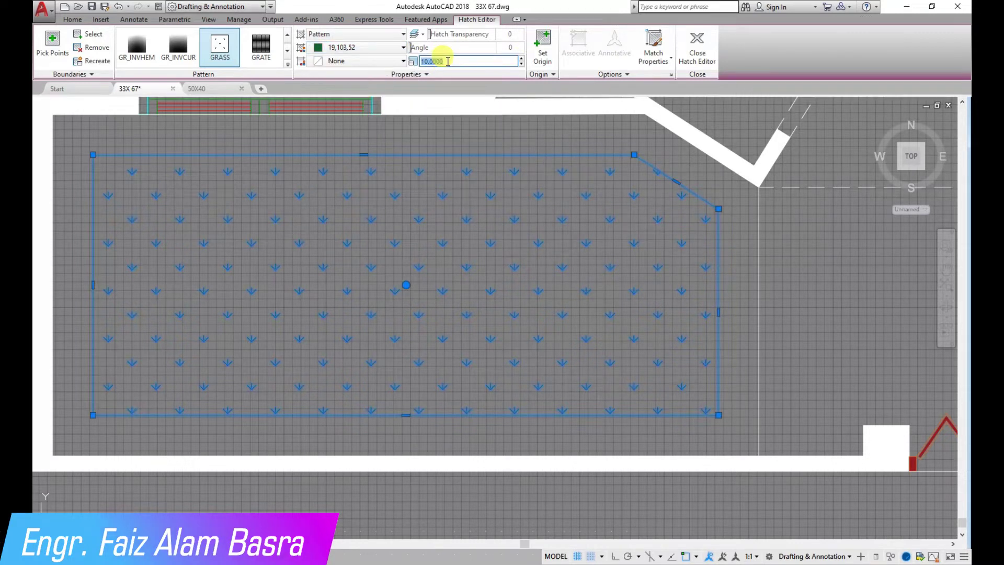
text(5.0000)
key(Escape)
Change the grass hatch colour to Green.
scroll(307, 232, down, 3)
scroll(307, 232, down, 2)
scroll(307, 232, up, 2)
click(307, 232)
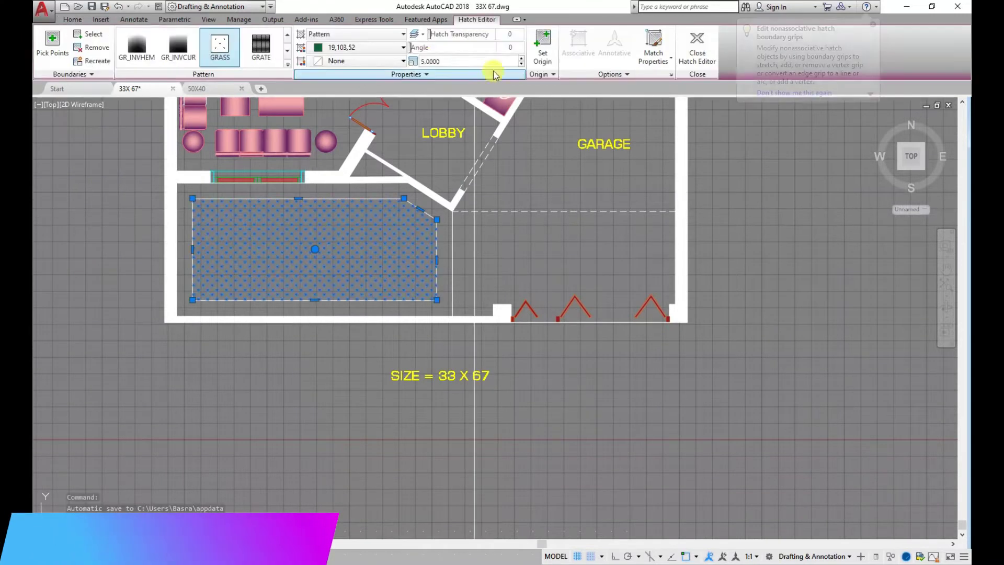
click(404, 47)
click(337, 162)
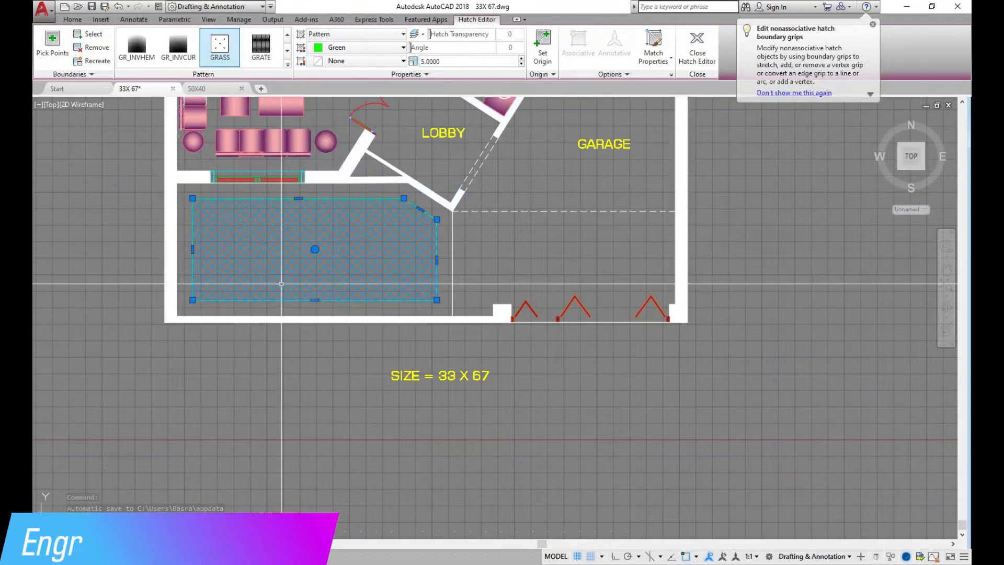
key(Escape)
scroll(176, 392, down, 2)
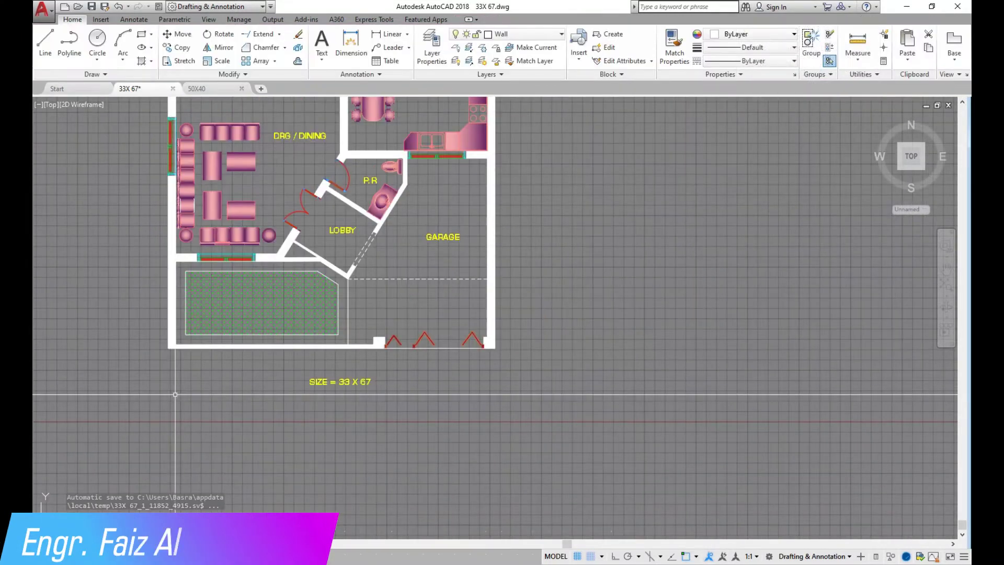
Move the GARAGE label higher inside the garage.
scroll(235, 292, up, 2)
scroll(232, 262, up, 2)
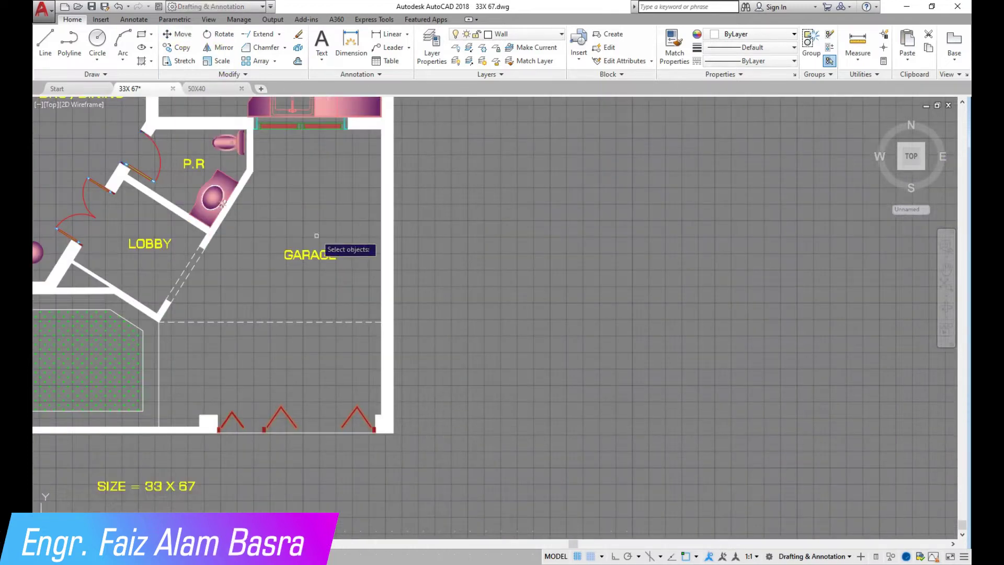
click(501, 310)
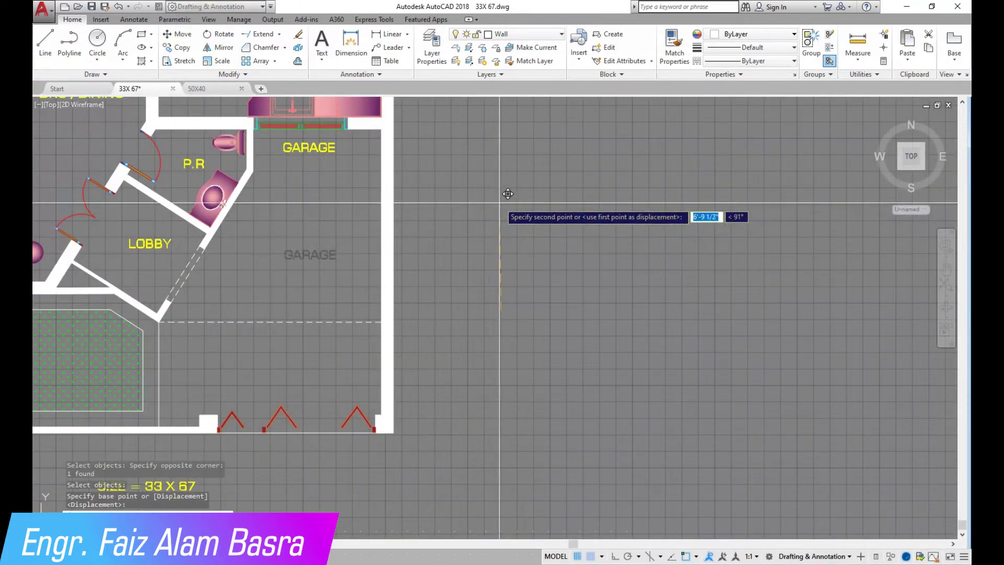
click(474, 204)
Start copying the car block, then cancel the unwanted copy.
click(188, 48)
scroll(315, 200, down, 3)
scroll(244, 212, down, 2)
scroll(436, 173, up, 3)
scroll(431, 381, up, 1)
drag(431, 381, 304, 124)
key(Return)
click(355, 256)
scroll(459, 272, down, 3)
scroll(421, 294, down, 2)
scroll(355, 288, up, 3)
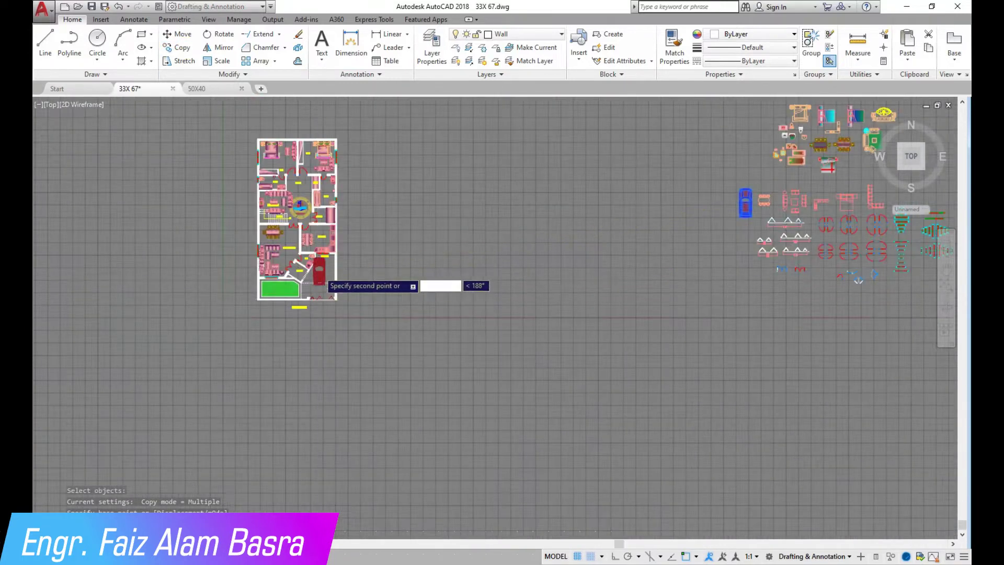
scroll(364, 291, up, 4)
scroll(387, 298, down, 2)
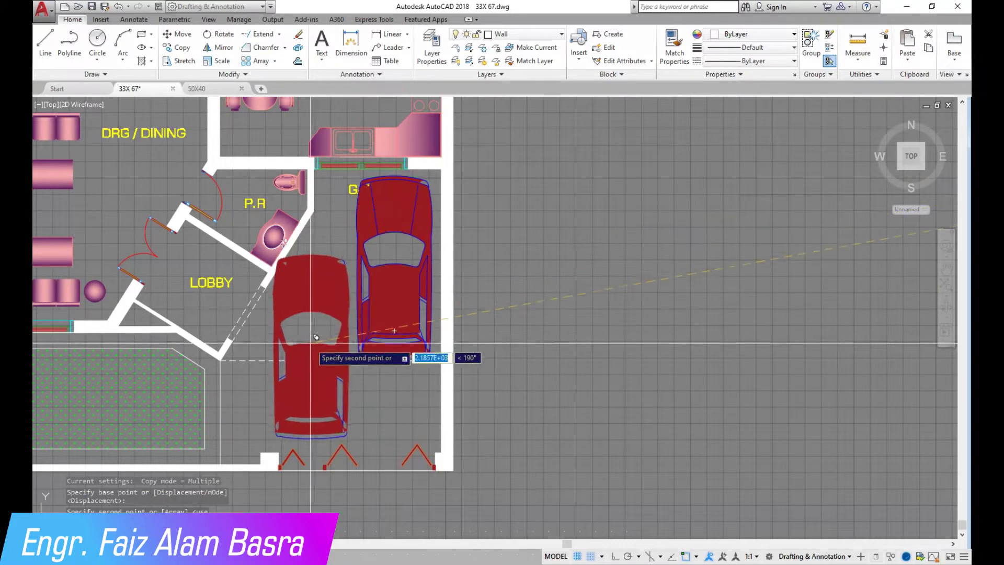
scroll(320, 343, up, 2)
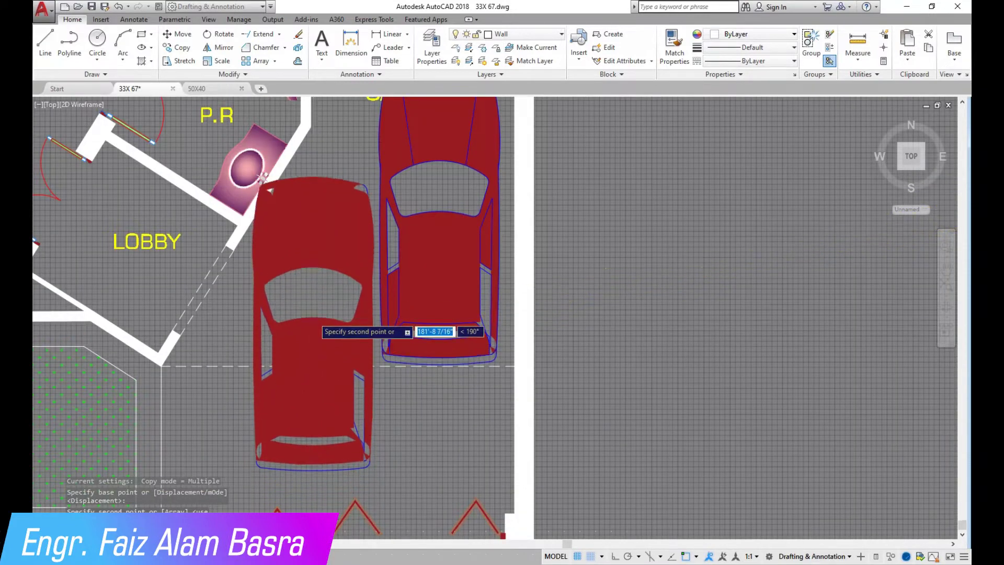
scroll(319, 343, down, 4)
scroll(319, 332, up, 2)
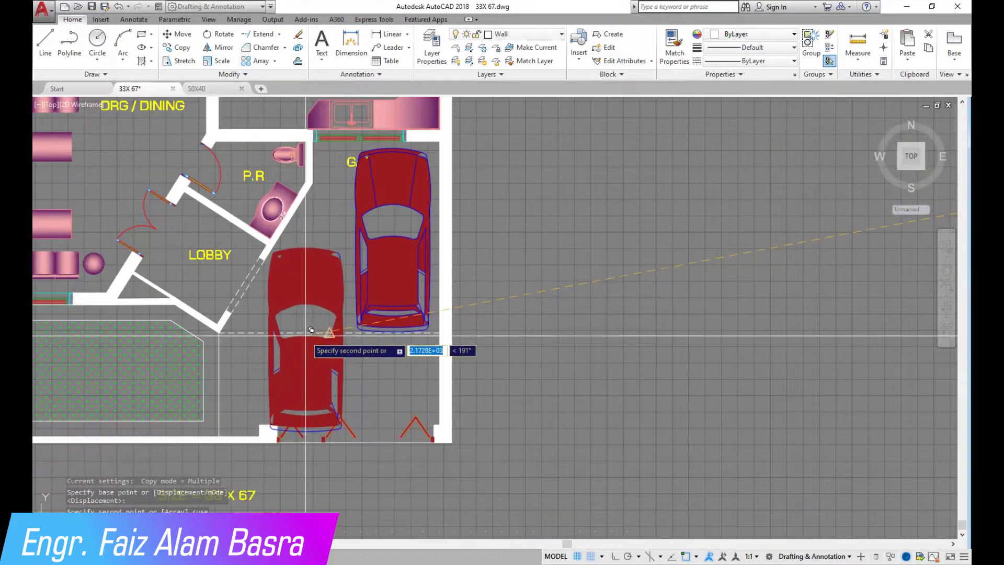
key(Escape)
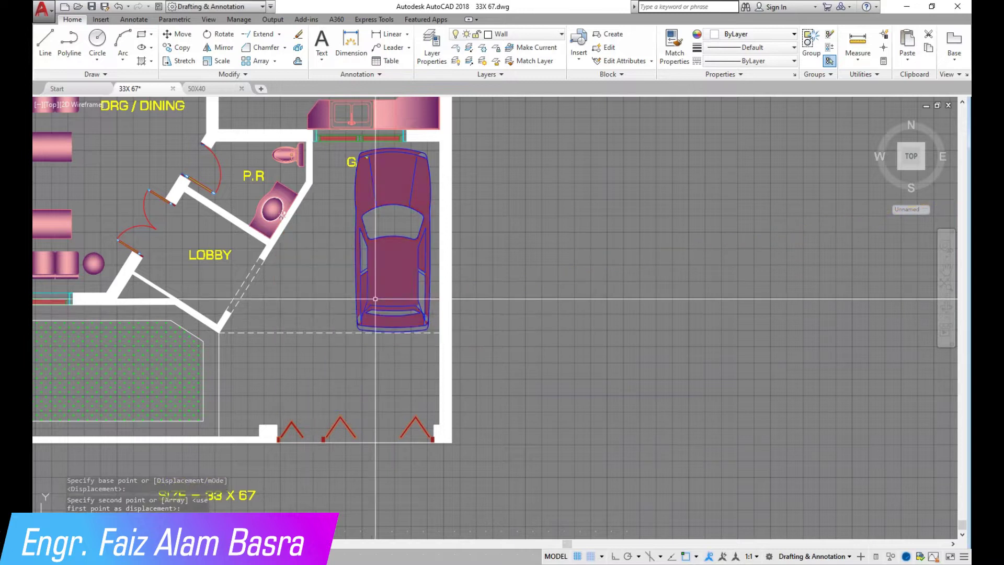
Copy the car block again from its base point.
click(178, 47)
scroll(449, 321, up, 5)
click(449, 320)
click(246, 206)
key(Return)
click(553, 258)
key(Return)
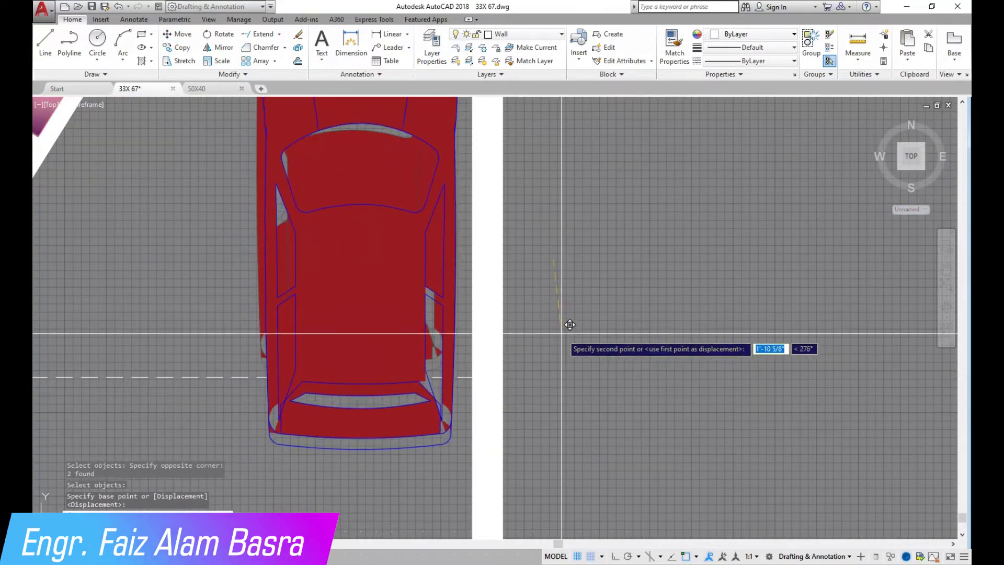
scroll(314, 335, down, 3)
middle_drag(288, 176, 366, 175)
Move the red car so it sits centred in the garage.
click(178, 33)
click(497, 324)
click(335, 223)
key(Return)
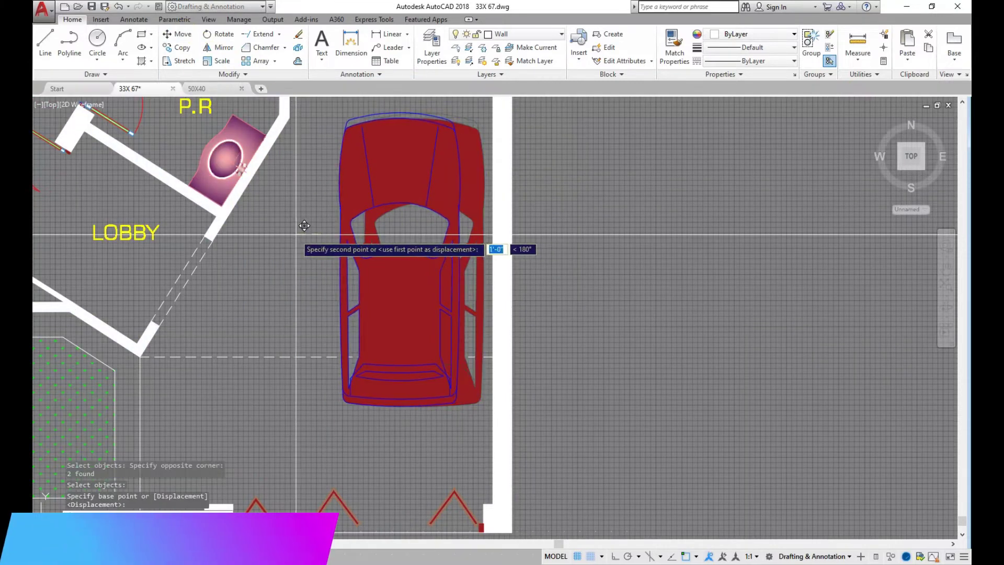
click(311, 225)
scroll(356, 225, down, 5)
scroll(362, 241, up, 3)
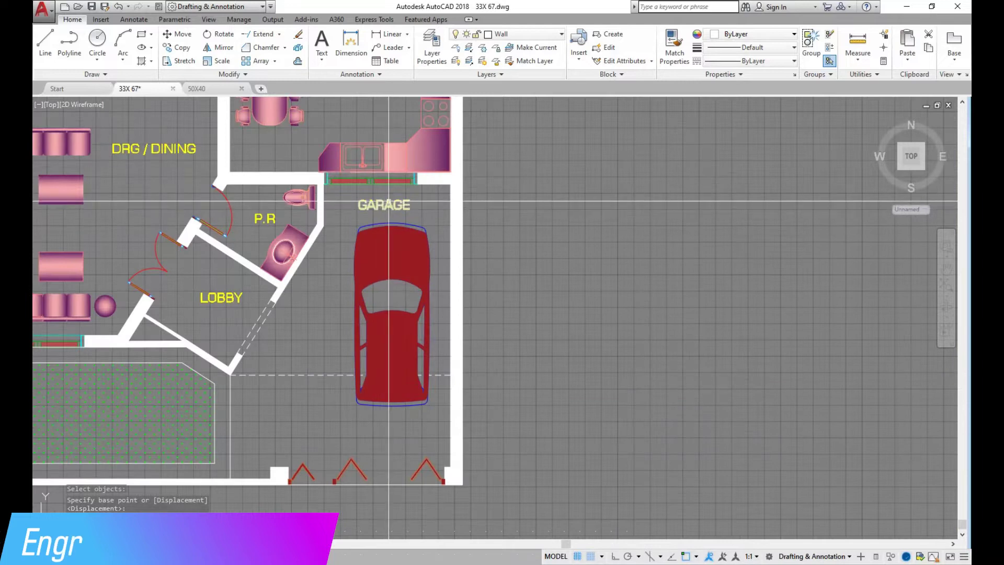
Retype the GARAGE label as PORCH and place it onto the car.
scroll(389, 202, up, 4)
click(308, 220)
double_click(372, 210)
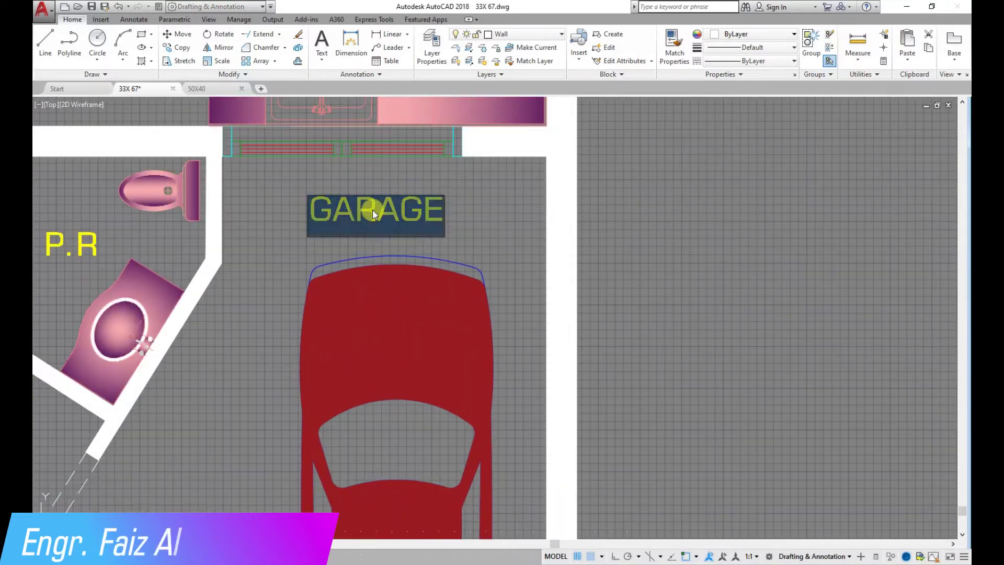
text(PORCH)
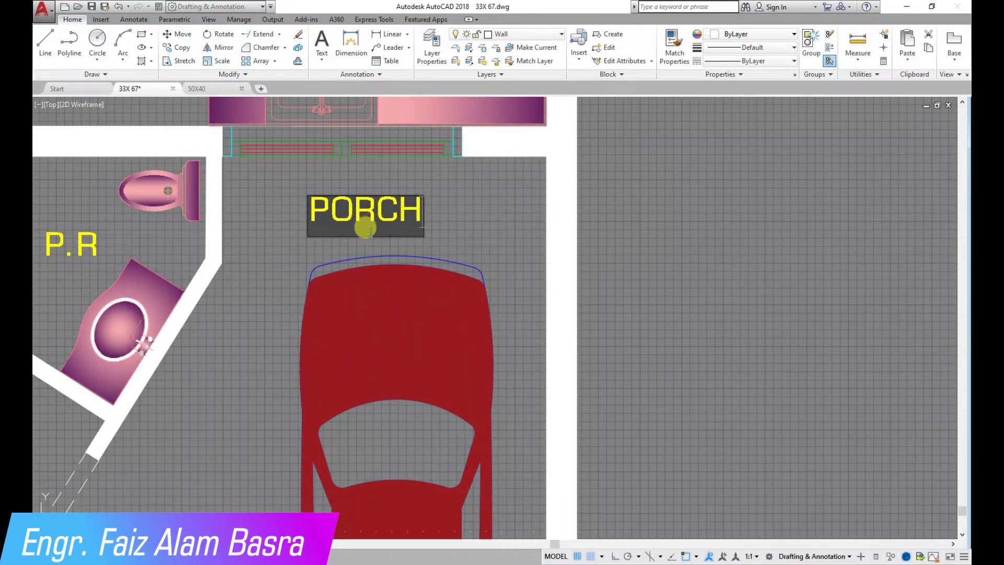
key(Return)
scroll(320, 266, down, 4)
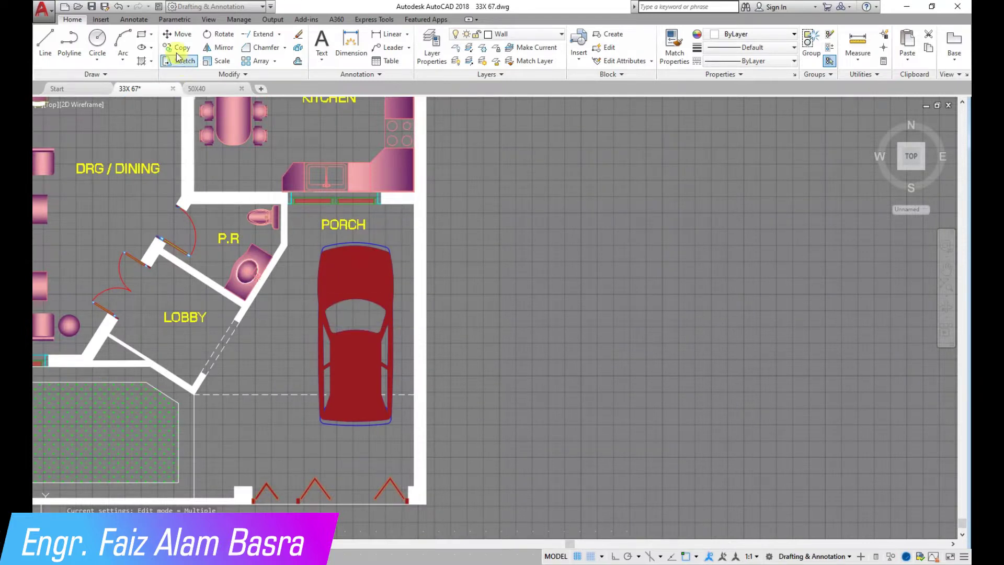
click(565, 335)
scroll(372, 306, up, 2)
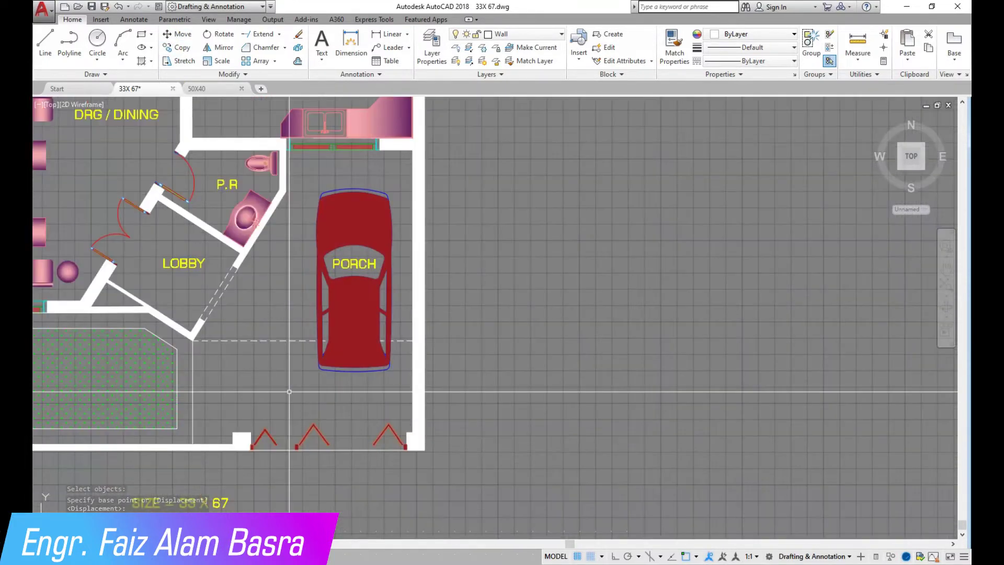
scroll(313, 392, down, 5)
scroll(211, 416, up, 3)
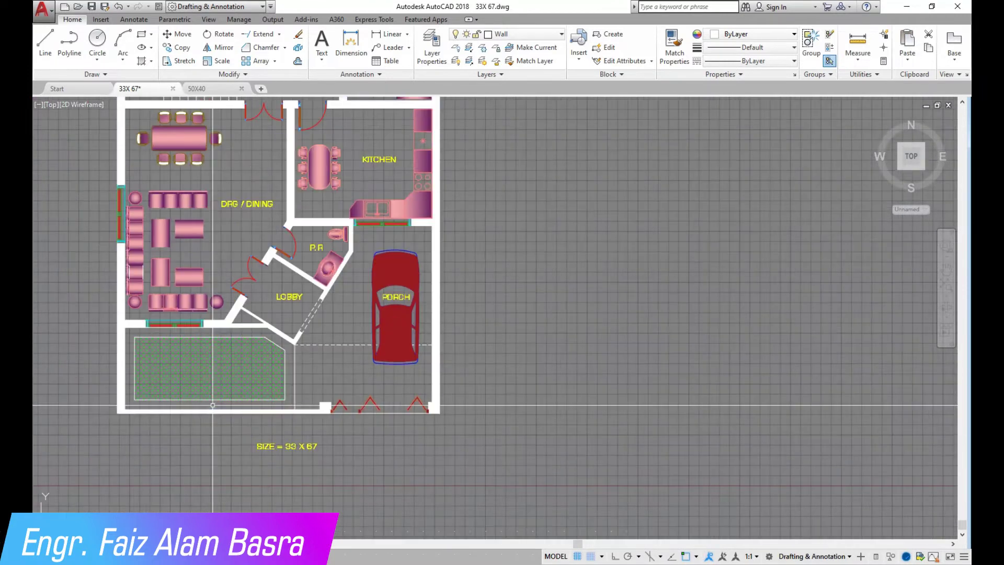
Add a multiline text reading GROUND FLOOR PLAN below the drawing.
click(321, 51)
scroll(245, 473, up, 5)
click(160, 292)
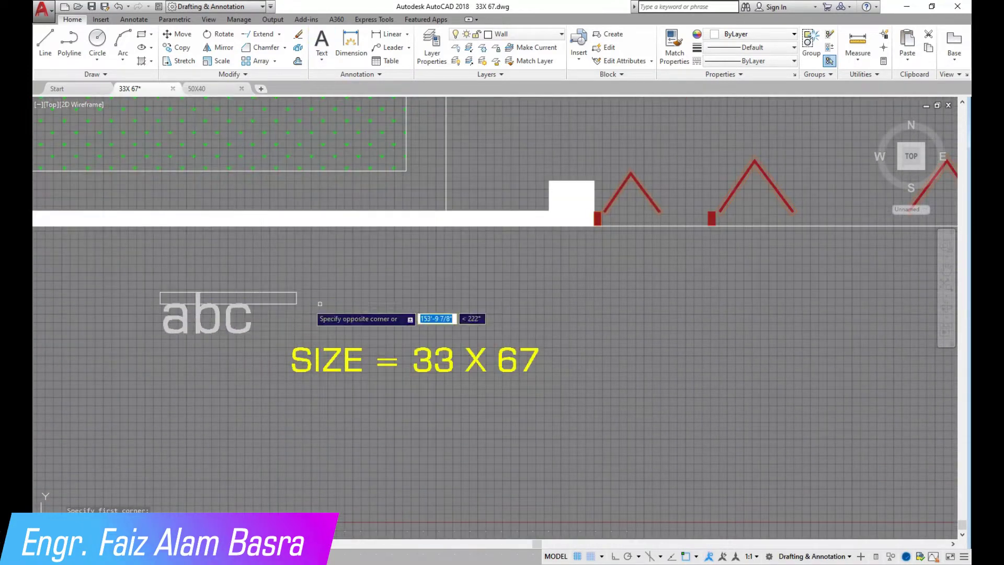
click(632, 333)
text(GROUND FLOOR)
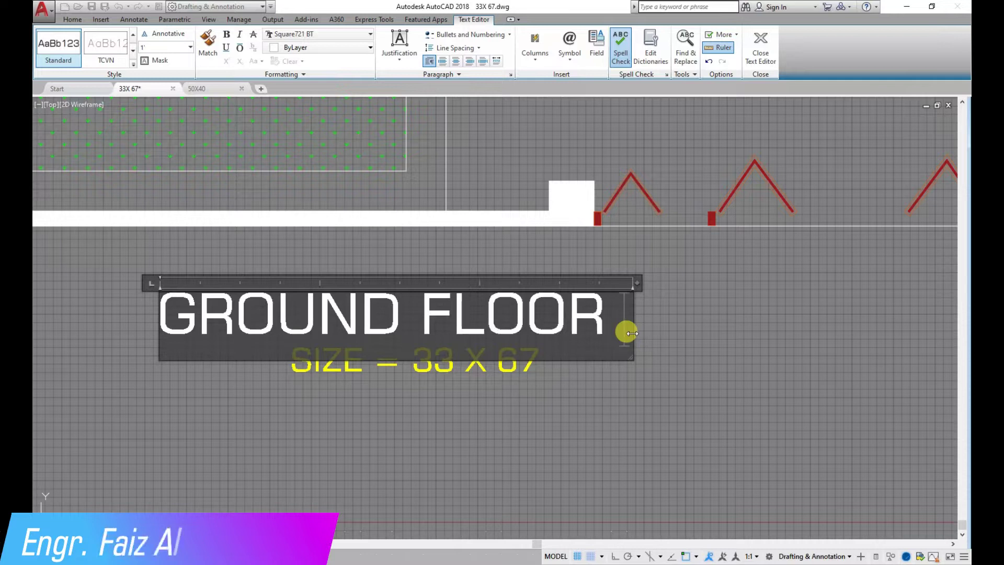
key(Return)
text(PLAN)
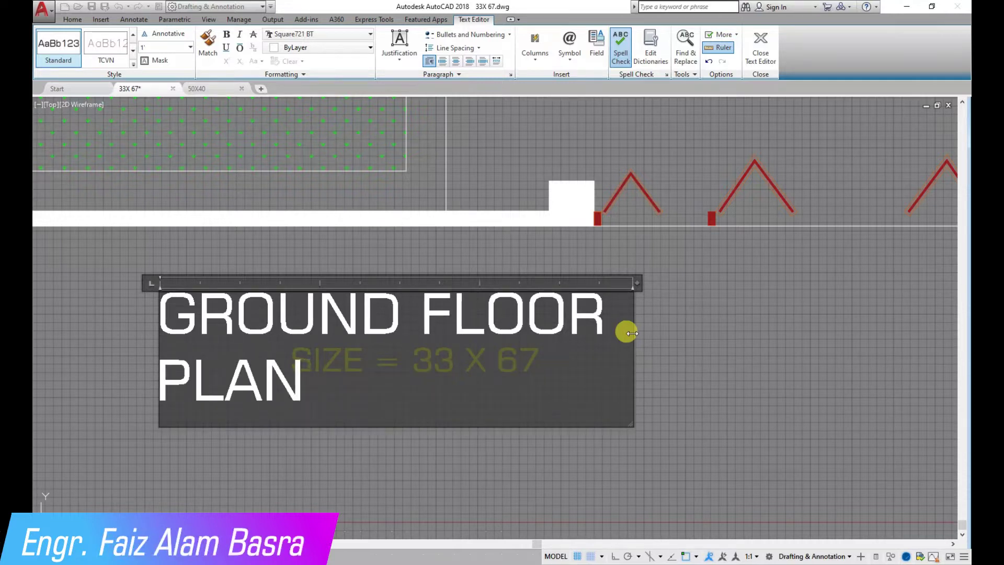
Make the GROUND FLOOR PLAN title bold, underlined, with text height 7.
triple_click(330, 357)
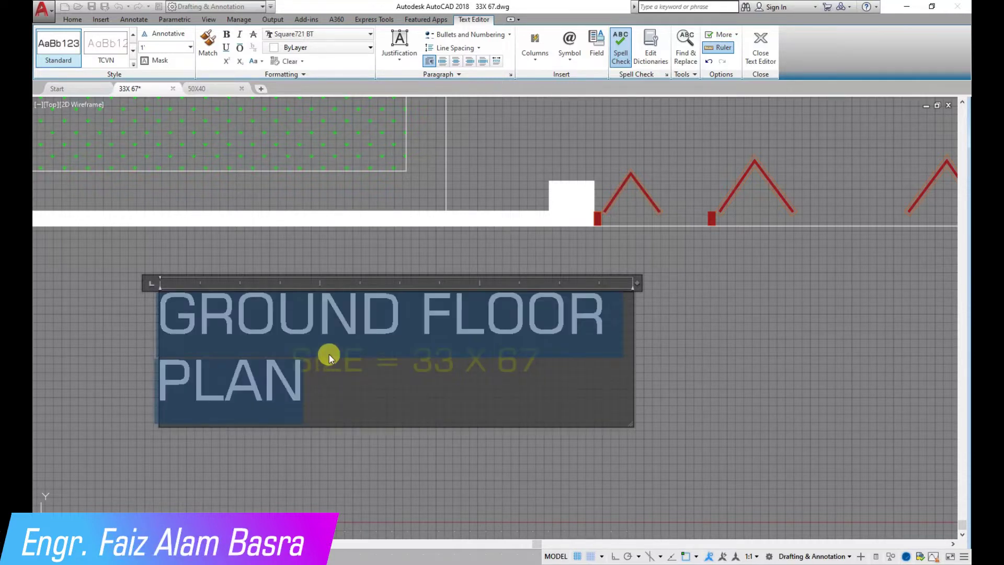
click(226, 36)
click(226, 48)
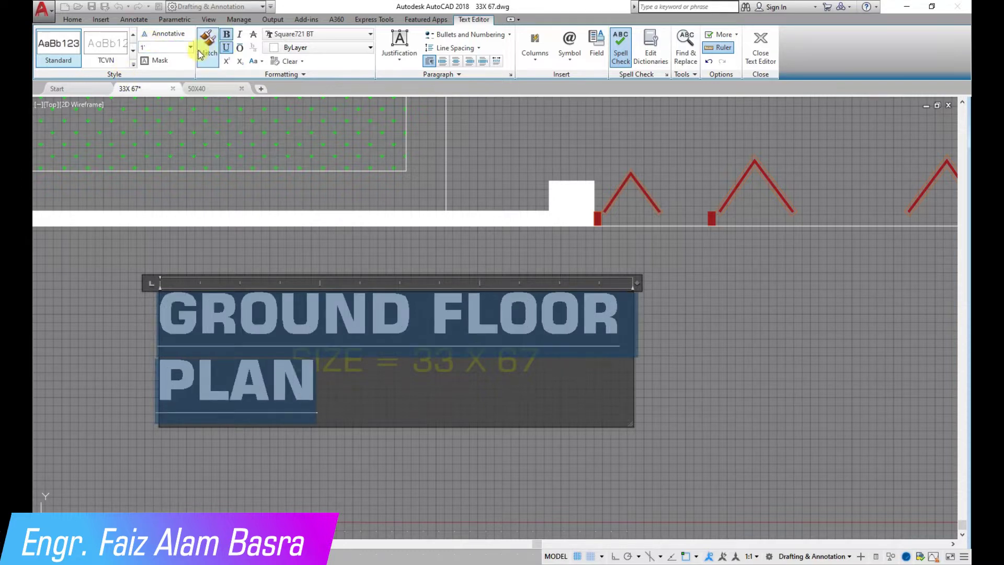
text(6")
key(Return)
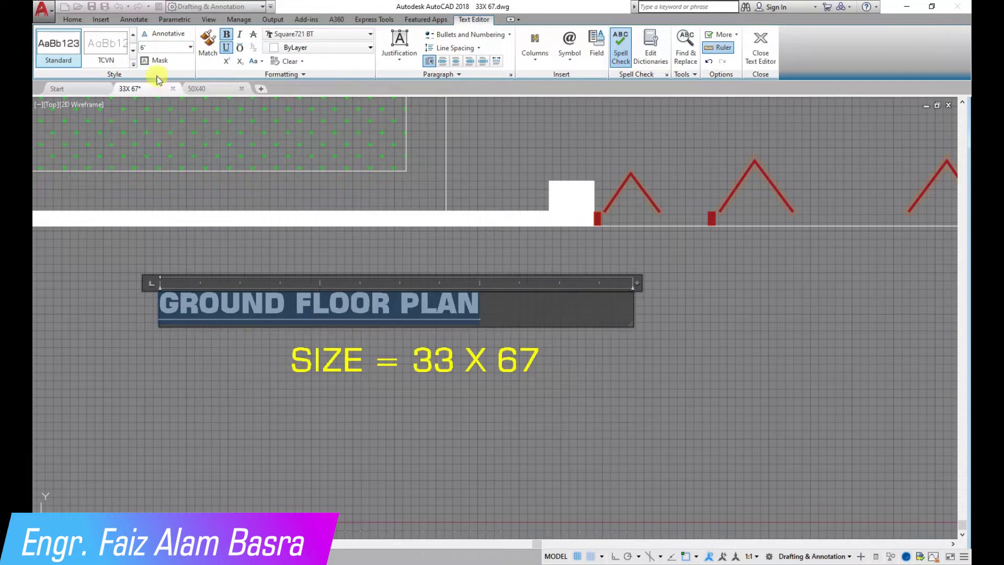
text(7)
key(Return)
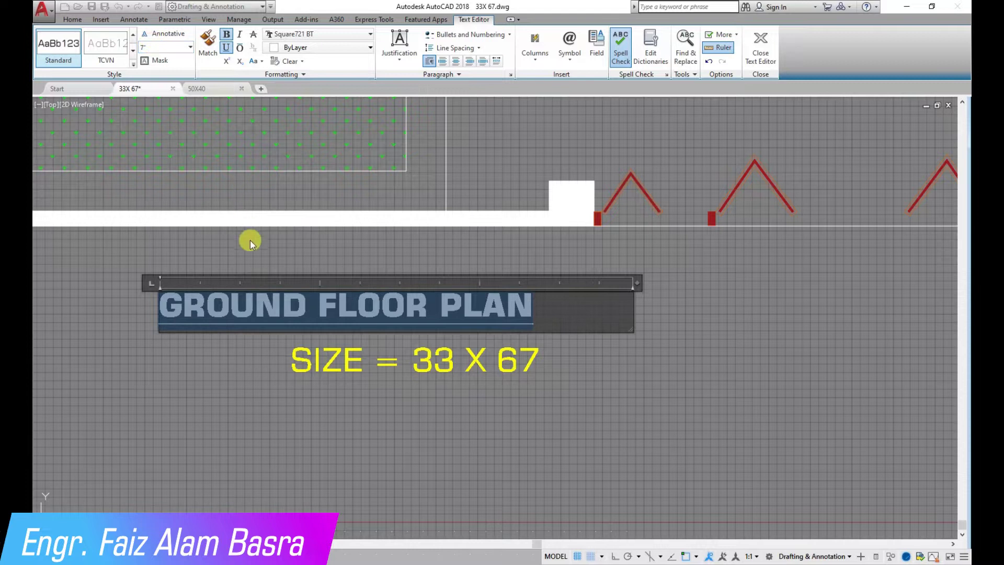
click(250, 243)
Move the title and SIZE = 33 X 67 note into position with MOVE.
scroll(296, 302, down, 4)
text(move)
key(Return)
key(Return)
click(371, 342)
click(383, 375)
key(Return)
click(372, 362)
key(Return)
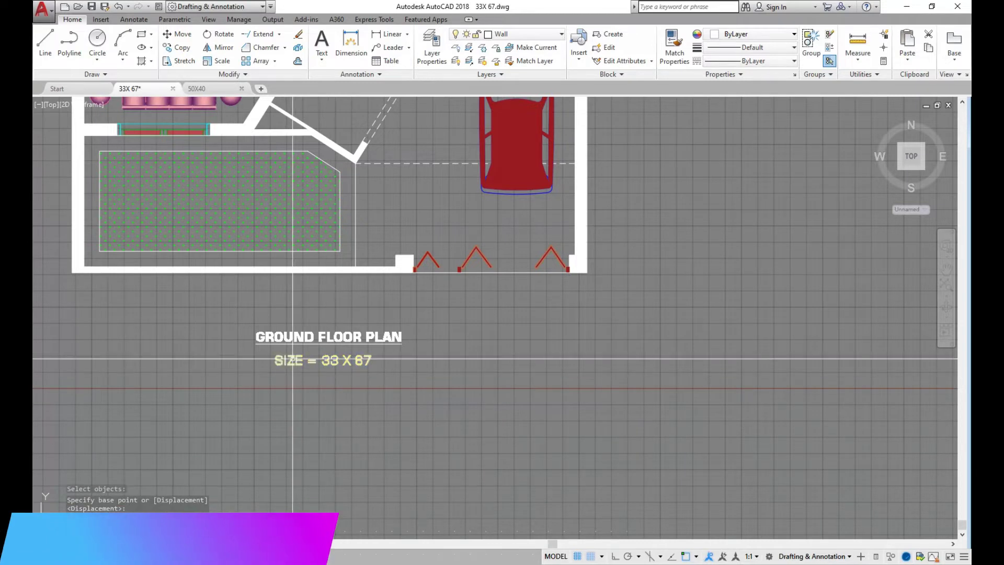
Match the GROUND FLOOR PLAN title to the yellow size note's properties.
scroll(310, 355, up, 2)
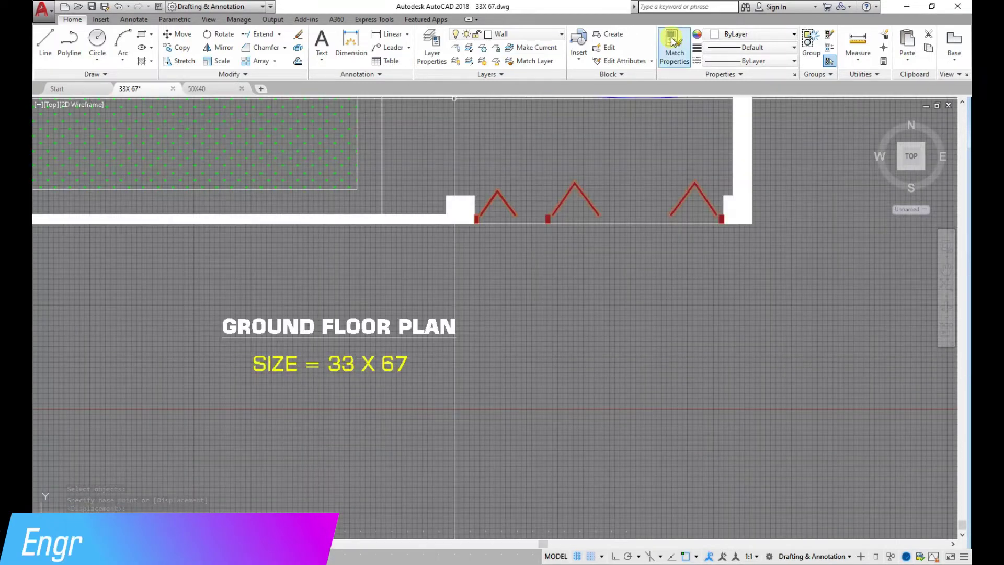
click(387, 365)
click(371, 329)
scroll(293, 366, down, 2)
scroll(292, 366, down, 2)
right_click(369, 381)
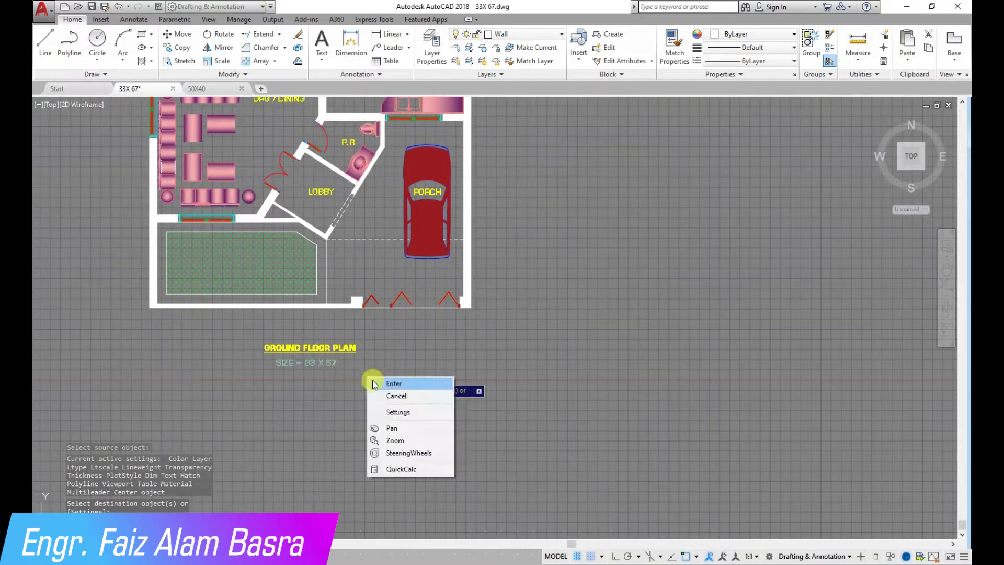
Zoom out and save the drawing as 33X 67.dwg.
scroll(347, 415, down, 2)
scroll(334, 423, down, 2)
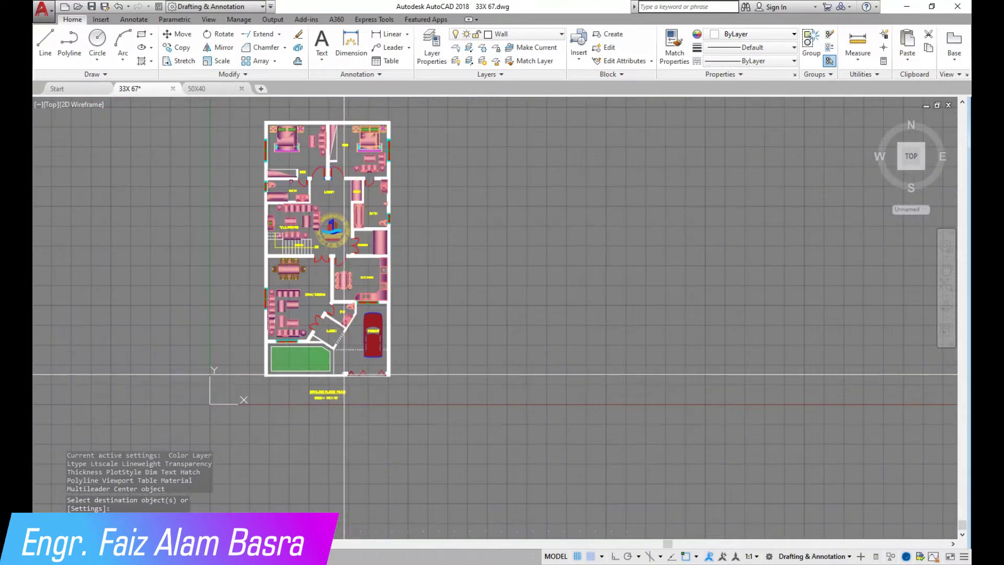
scroll(507, 217, down, 2)
click(96, 7)
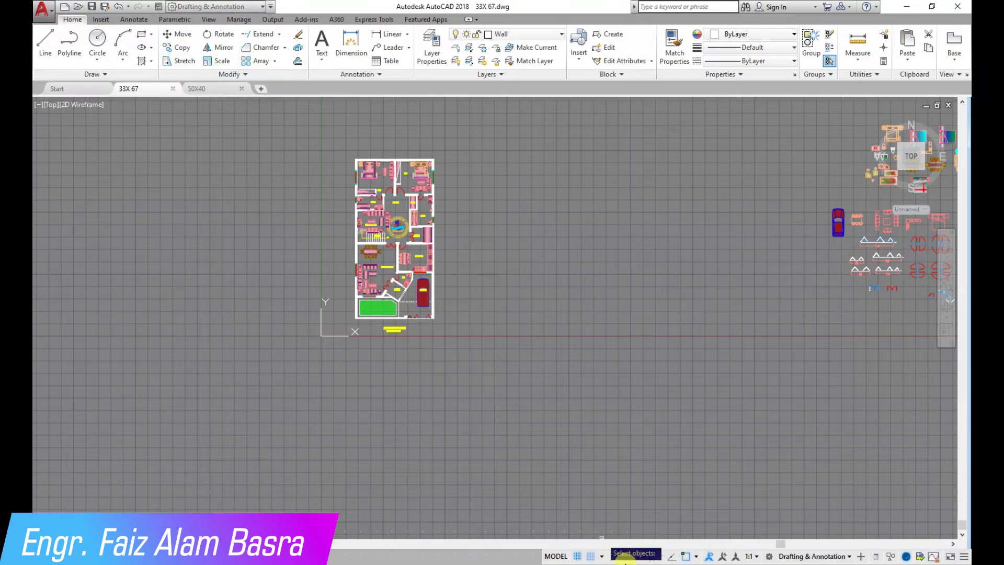
Window-select the whole ground floor plan with its titles and set a copy base point.
click(456, 327)
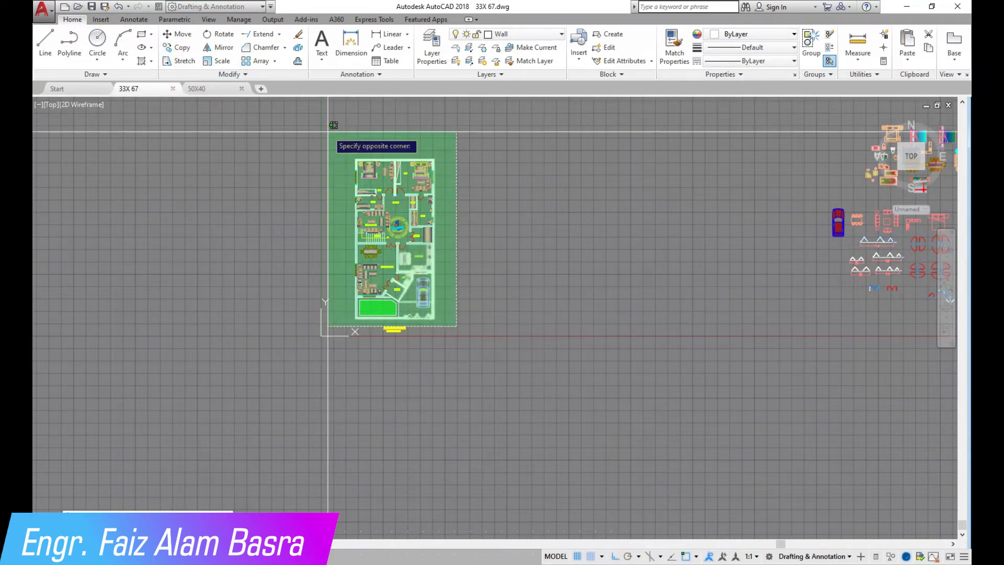
click(331, 130)
key(Return)
click(442, 382)
scroll(386, 364, up, 2)
scroll(374, 366, up, 2)
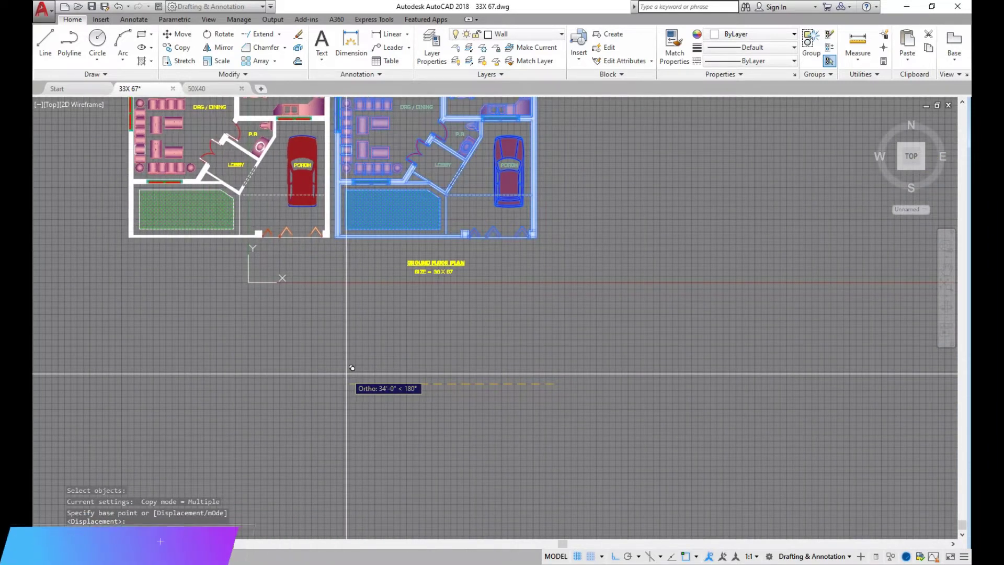
Place two copies of the plan to the left, forming a row of three.
click(347, 374)
scroll(334, 374, down, 2)
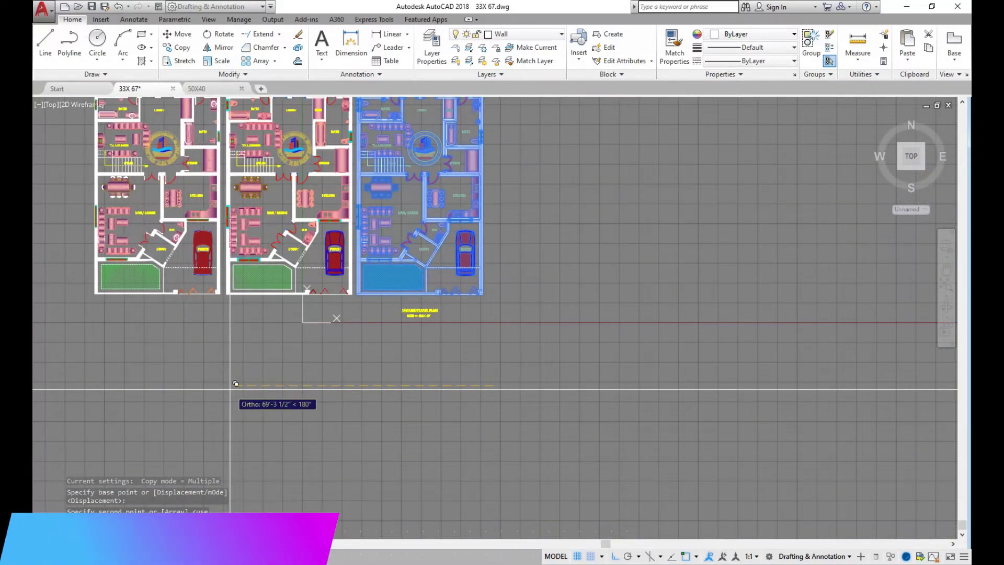
click(241, 385)
key(Return)
scroll(275, 165, down, 2)
scroll(275, 165, up, 5)
scroll(275, 165, down, 4)
scroll(275, 165, up, 5)
scroll(275, 165, up, 2)
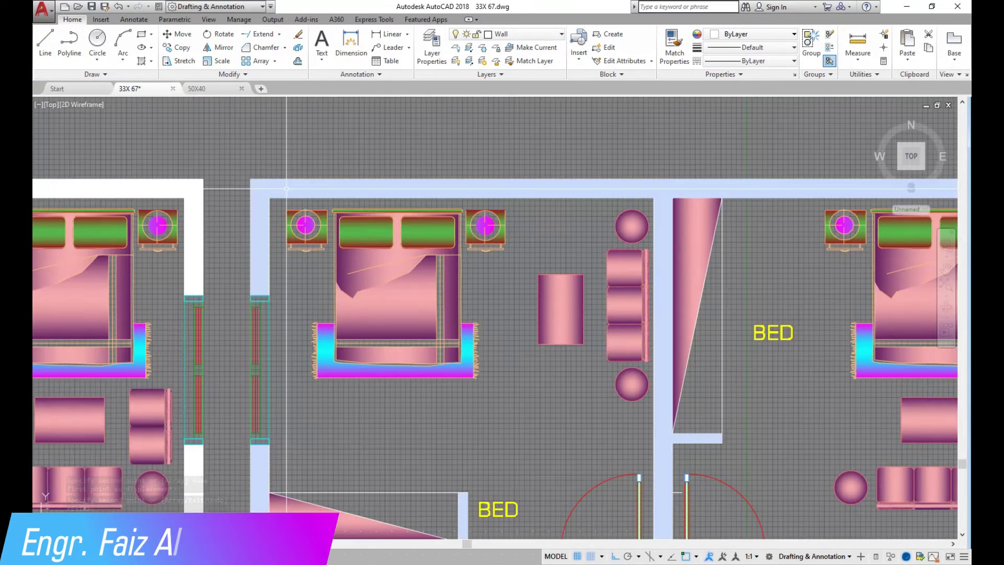
Make one plan copy's wall hatch yellow.
click(260, 209)
click(386, 47)
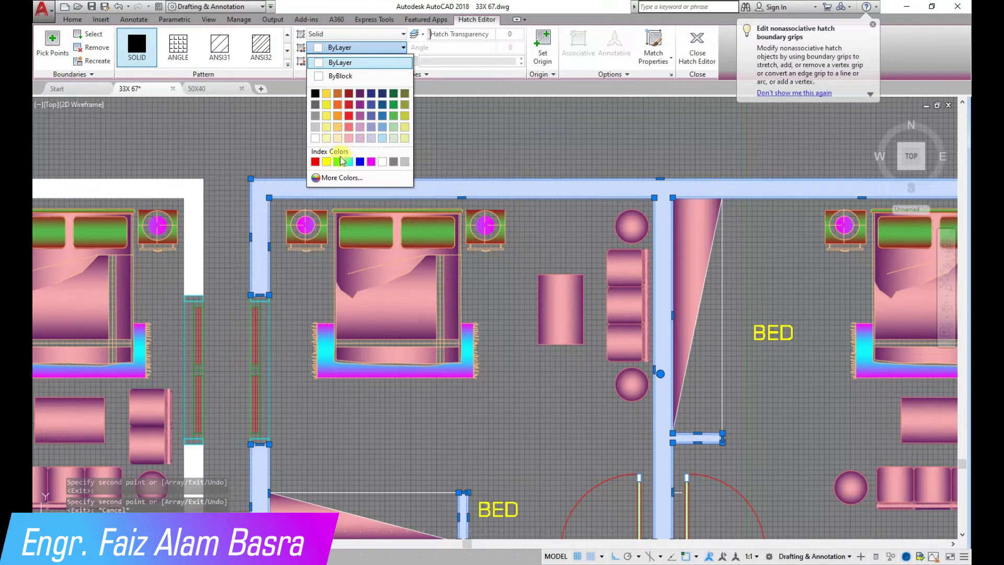
click(326, 161)
key(Escape)
Make the left plan's white wall hatch black.
click(196, 190)
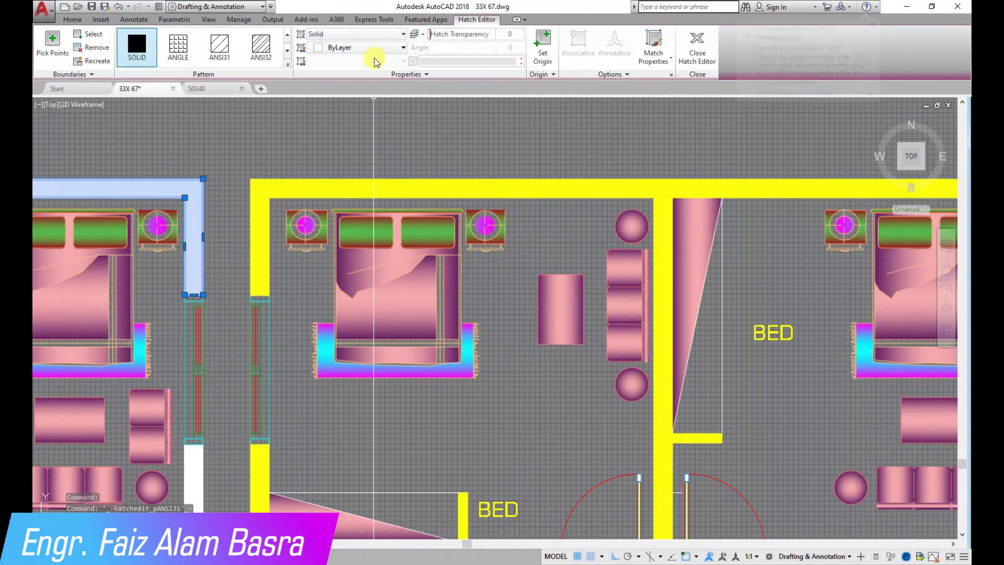
click(403, 48)
click(329, 136)
key(Escape)
scroll(385, 156, down, 5)
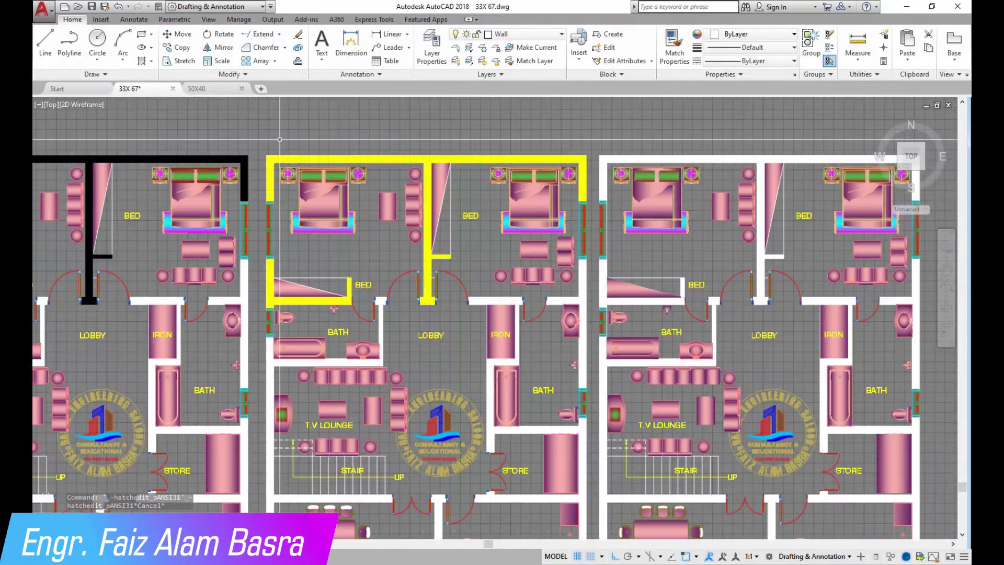
click(671, 41)
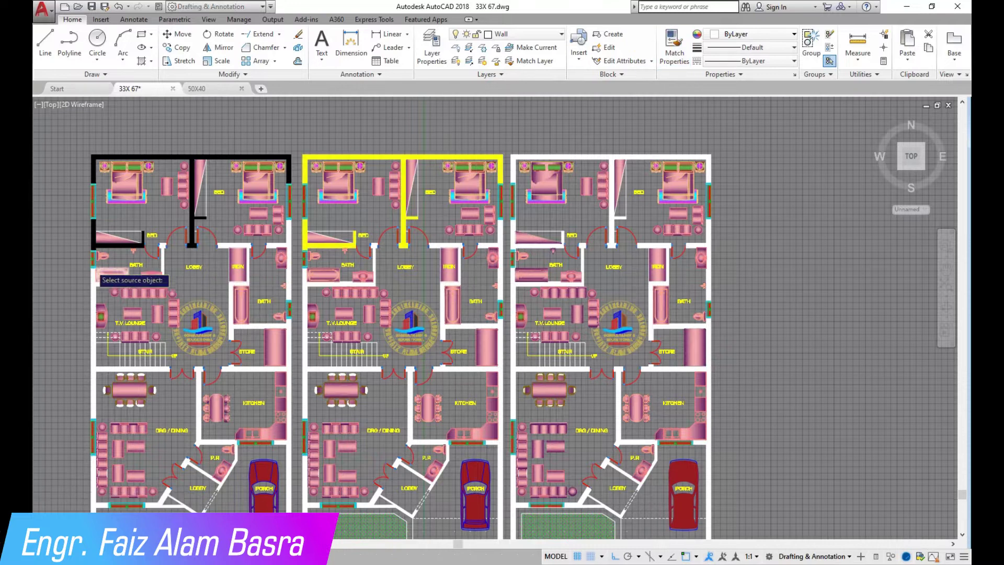
Copy a source object's properties onto a wall line of the left plan.
scroll(89, 262, up, 6)
click(107, 191)
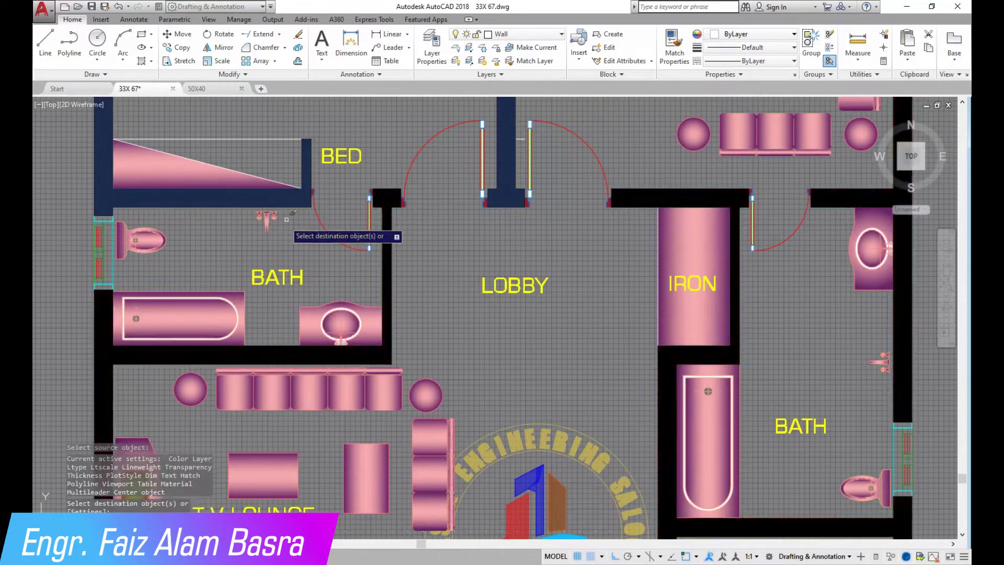
scroll(283, 209, down, 5)
scroll(285, 206, down, 2)
scroll(334, 460, up, 2)
scroll(347, 489, up, 2)
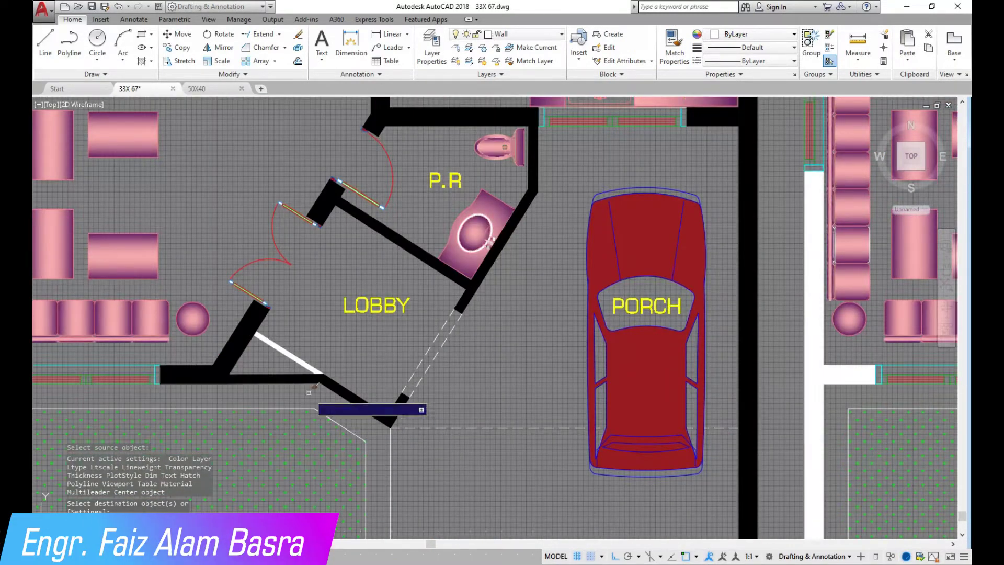
scroll(314, 410, up, 3)
click(303, 355)
scroll(290, 356, down, 3)
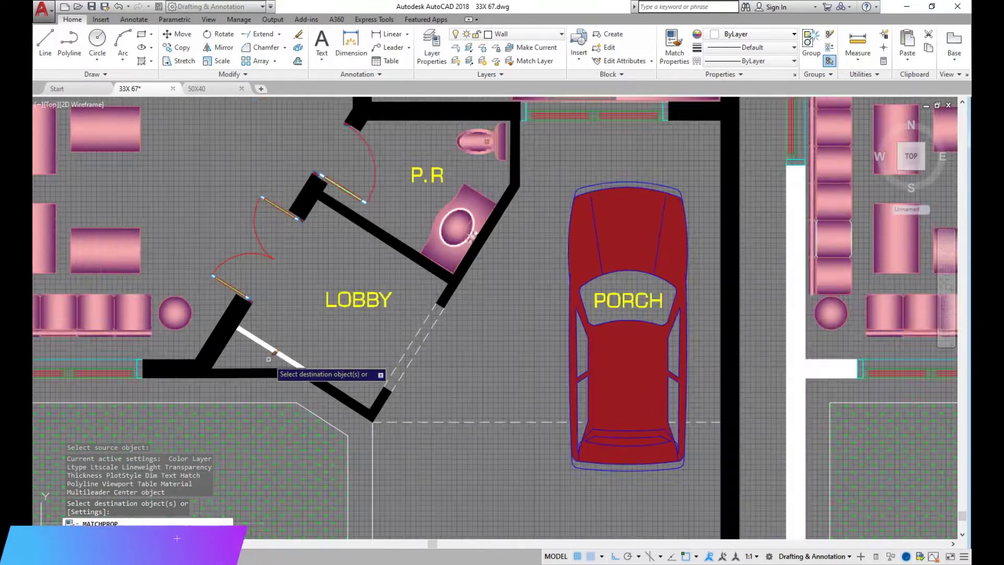
scroll(278, 357, up, 2)
scroll(281, 350, up, 5)
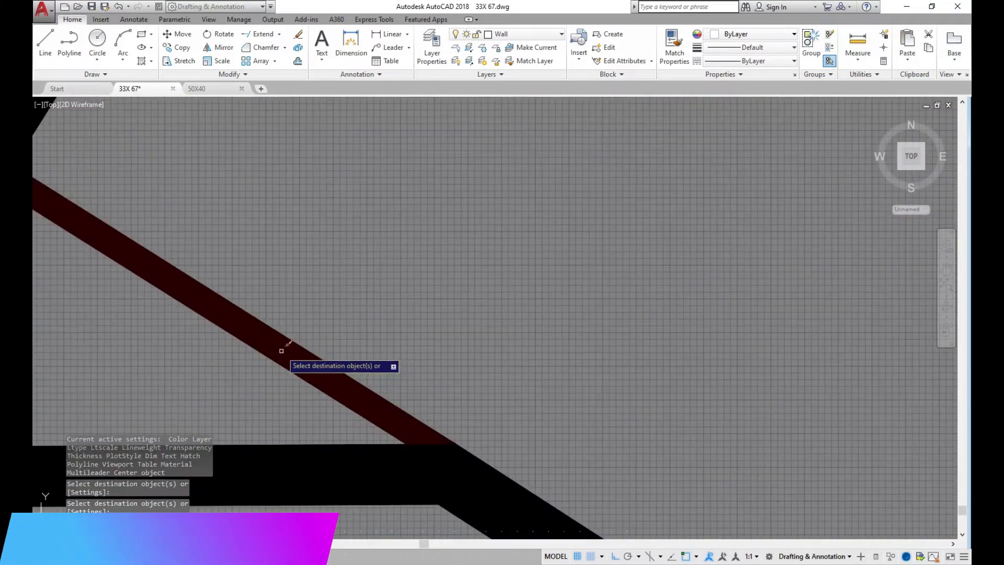
scroll(282, 353, down, 4)
right_click(335, 322)
key(Escape)
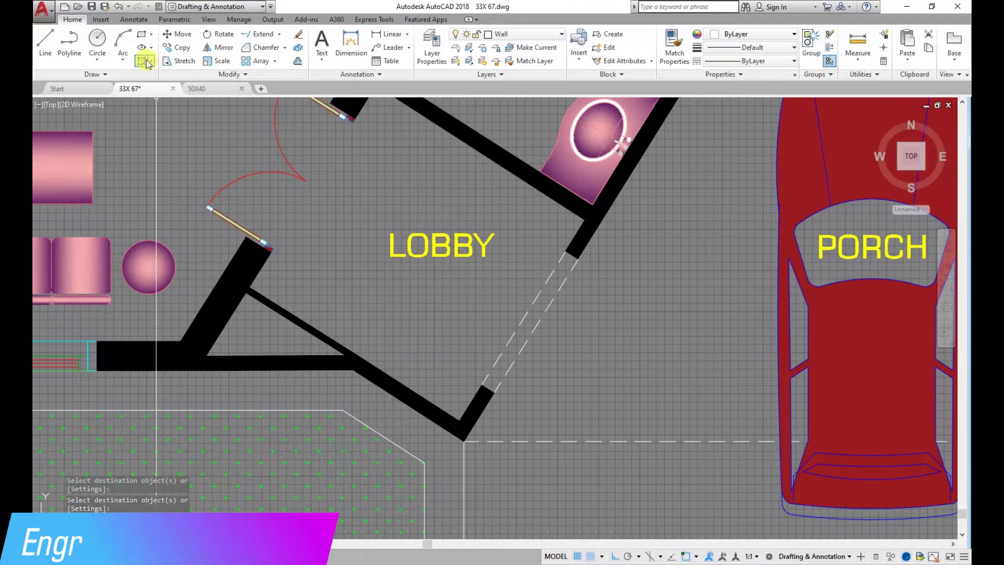
Hatch the lobby triangle and give it the lawn's green dotted hatch properties.
click(268, 324)
key(Return)
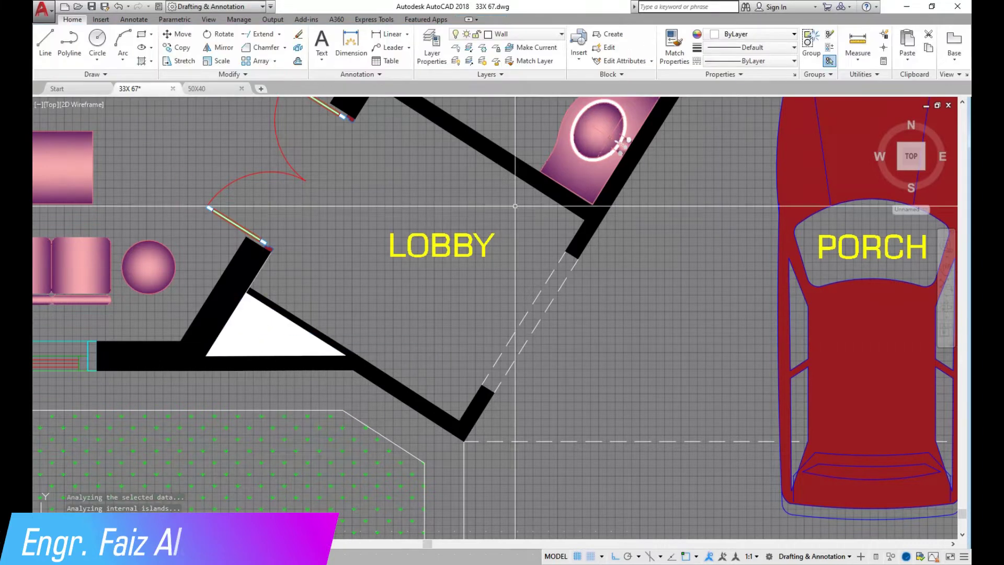
click(675, 42)
click(325, 461)
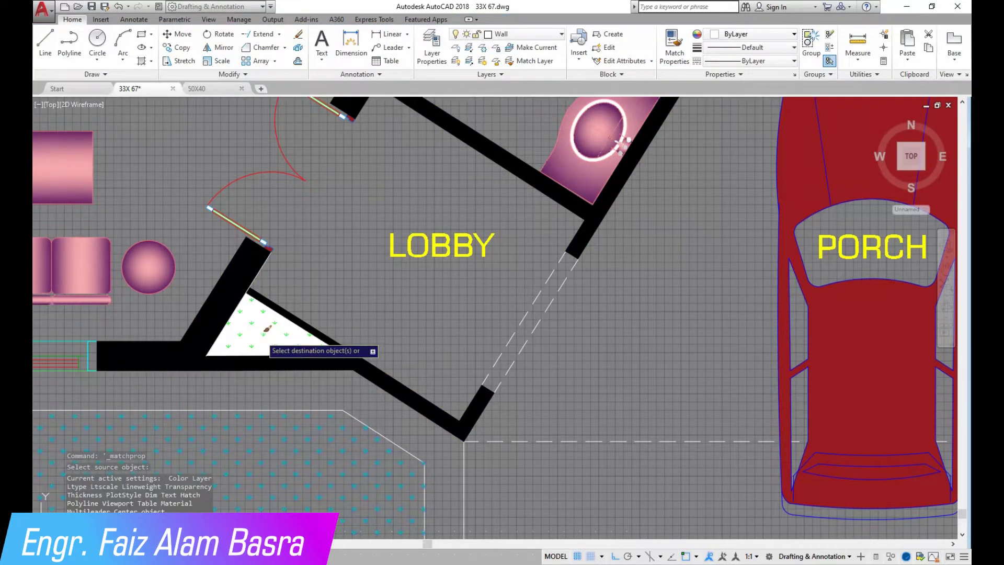
scroll(264, 340, down, 2)
scroll(257, 344, down, 3)
scroll(157, 366, down, 3)
scroll(83, 384, up, 2)
scroll(83, 385, up, 3)
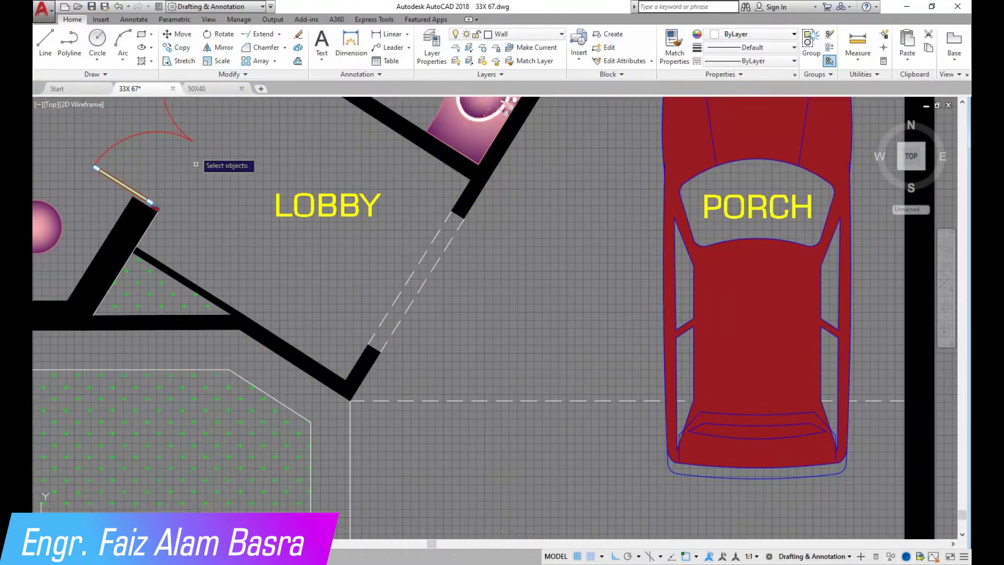
click(184, 62)
scroll(87, 310, down, 4)
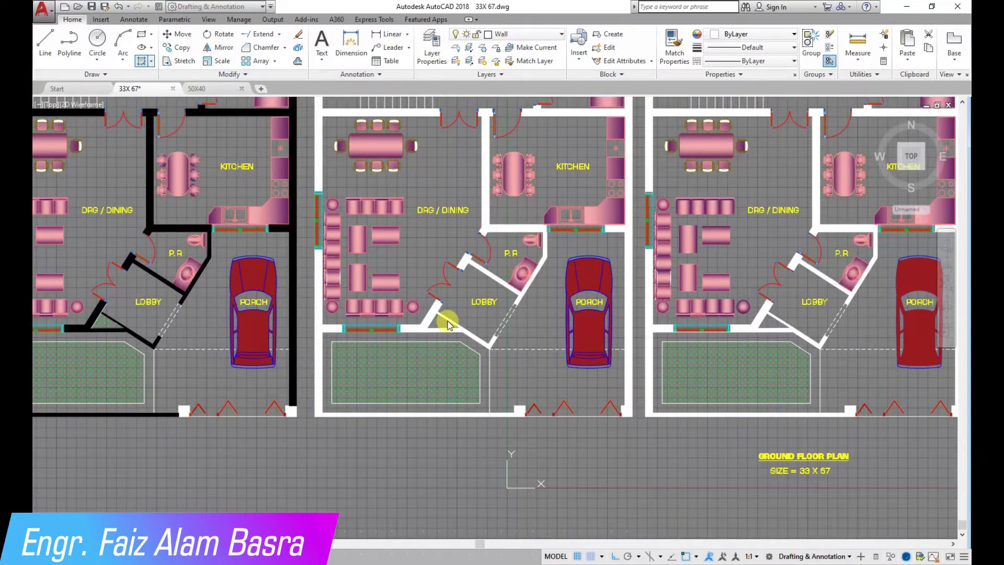
Hatch the lobby triangles in the other two plans with the H command.
key(Escape)
text(h)
key(Return)
scroll(447, 325, up, 2)
scroll(434, 317, up, 2)
click(432, 310)
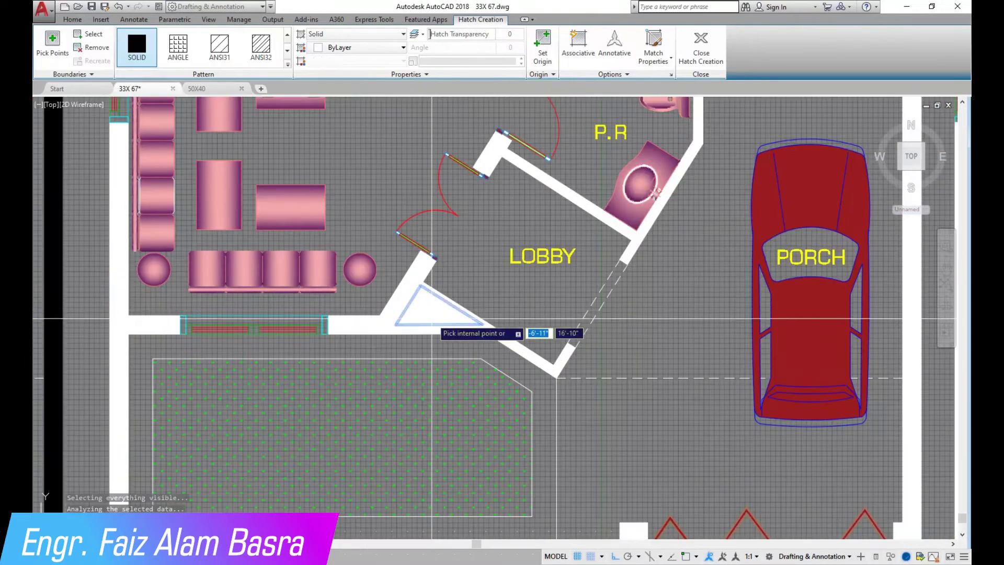
key(Return)
scroll(432, 311, down, 5)
scroll(657, 337, up, 5)
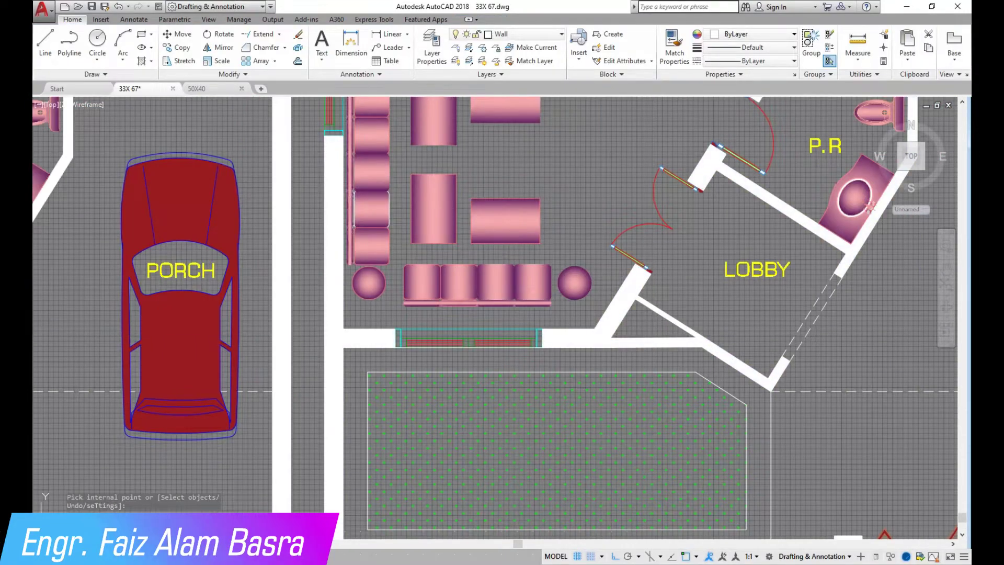
key(Return)
click(657, 336)
key(Return)
Give the new triangle hatches the green lawn hatch properties.
click(666, 54)
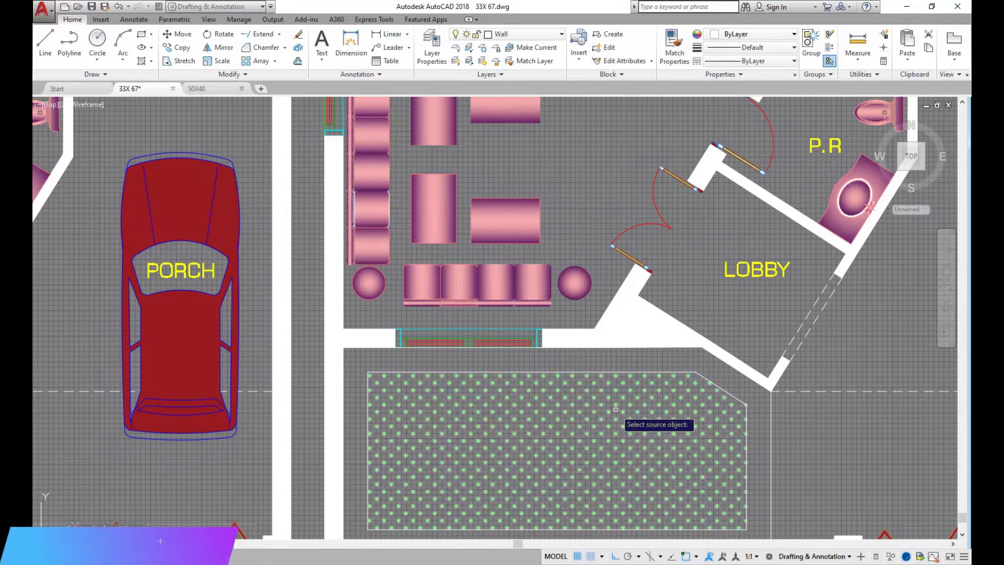
click(623, 419)
scroll(725, 345, down, 3)
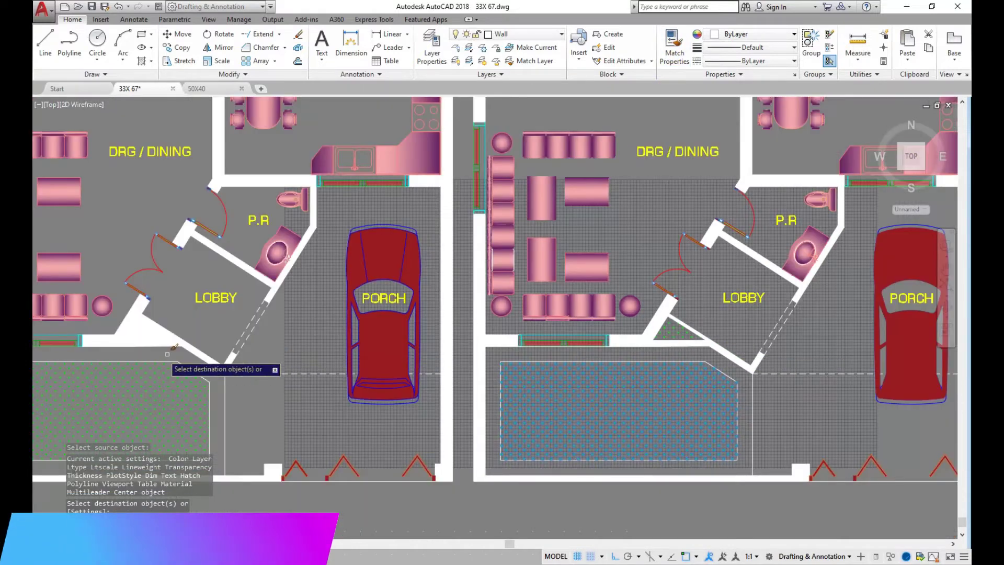
scroll(167, 354, up, 5)
scroll(340, 309, down, 4)
right_click(361, 291)
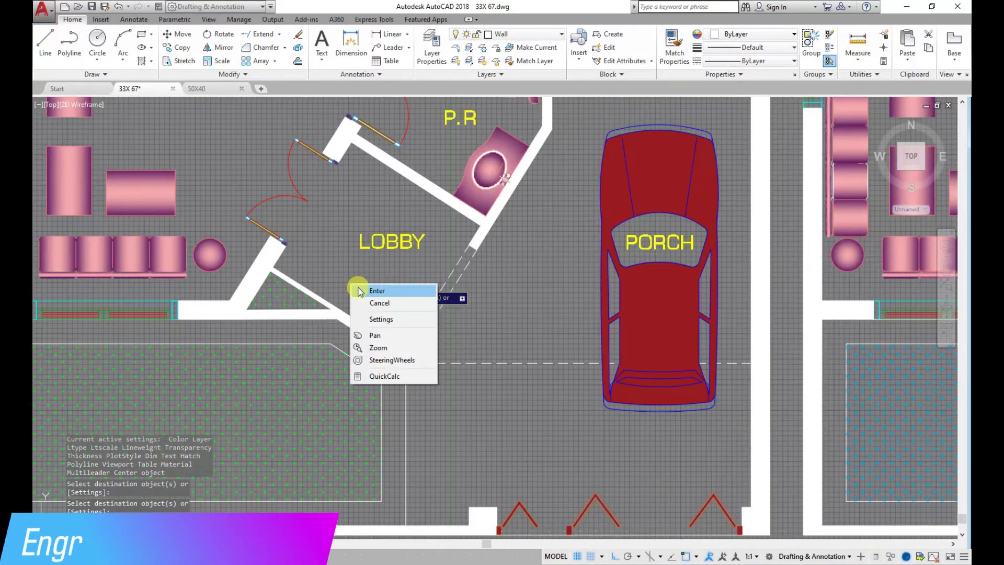
click(361, 291)
scroll(361, 291, down, 5)
scroll(209, 340, up, 5)
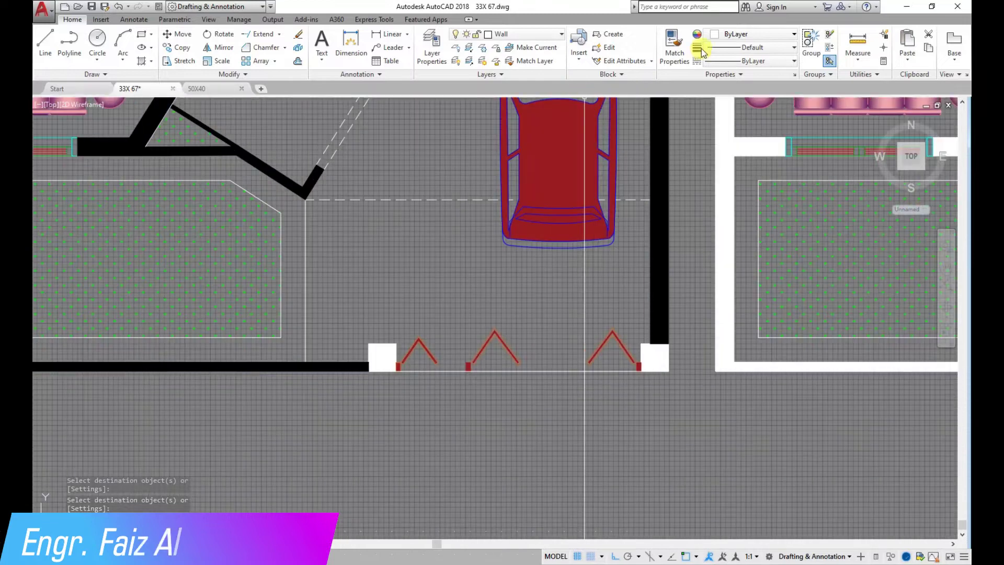
Make the bottom column squares match the wall properties.
click(658, 279)
click(655, 355)
scroll(282, 470, down, 2)
scroll(253, 468, down, 2)
scroll(254, 469, down, 2)
scroll(256, 467, down, 2)
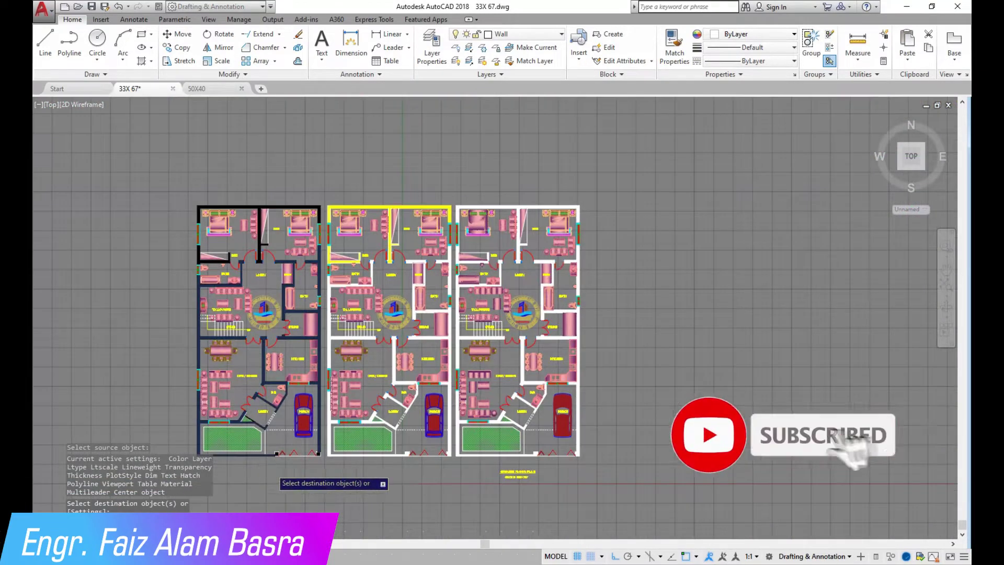
scroll(277, 468, up, 2)
scroll(373, 461, up, 2)
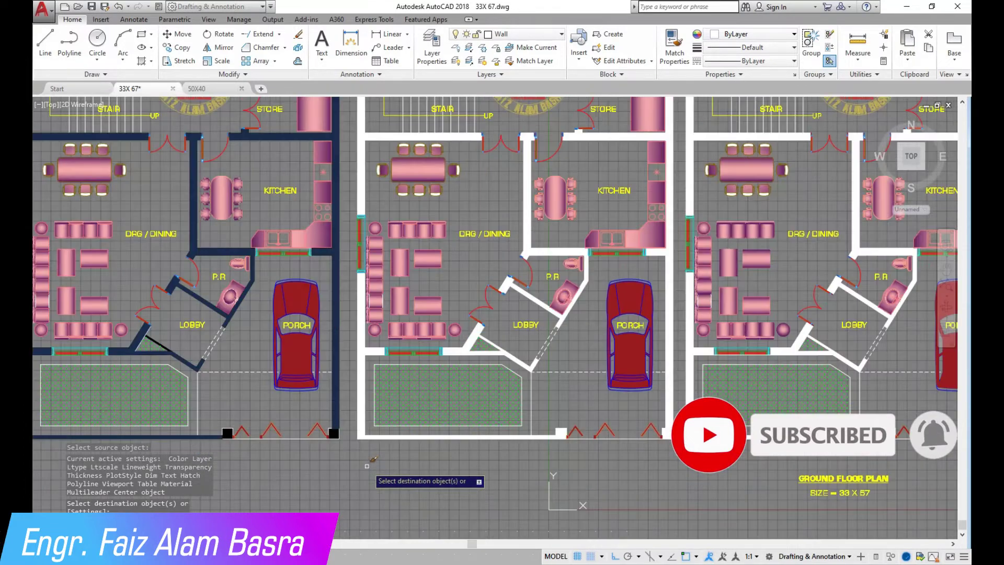
scroll(356, 463, up, 2)
scroll(293, 466, down, 4)
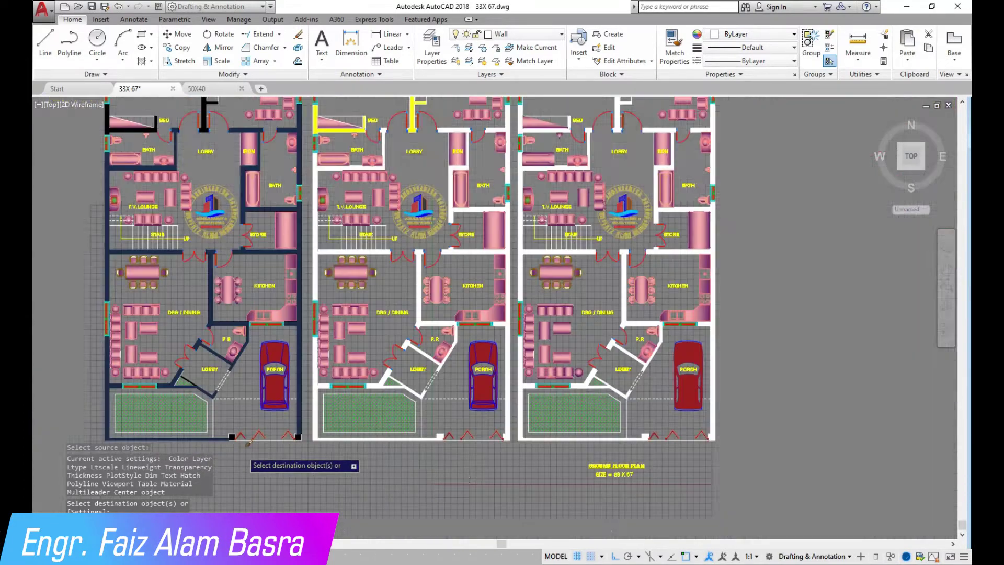
Turn the middle plan's walls yellow by matching a yellow wall.
key(Escape)
click(675, 45)
scroll(319, 137, up, 6)
click(301, 106)
click(303, 209)
scroll(267, 263, down, 5)
scroll(337, 370, down, 1)
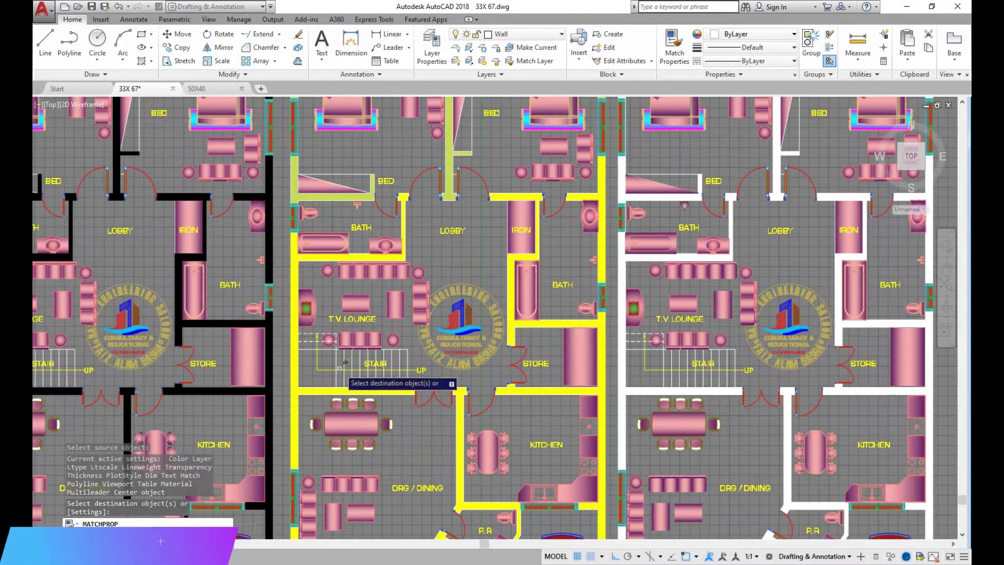
scroll(398, 351, down, 1)
scroll(407, 362, down, 2)
scroll(450, 455, up, 4)
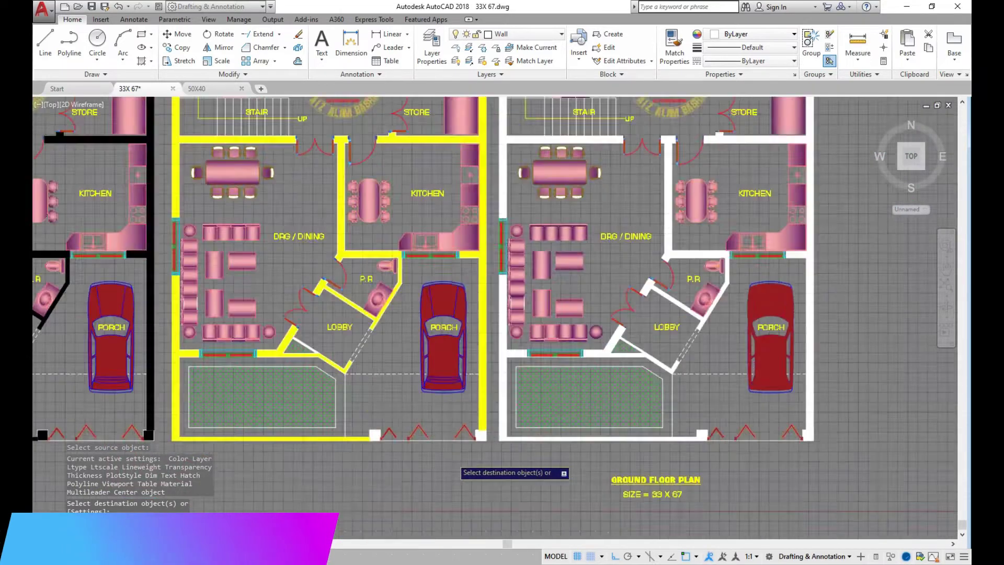
scroll(555, 401, up, 5)
Turn the middle plan's bottom wall piece yellow as well.
click(554, 390)
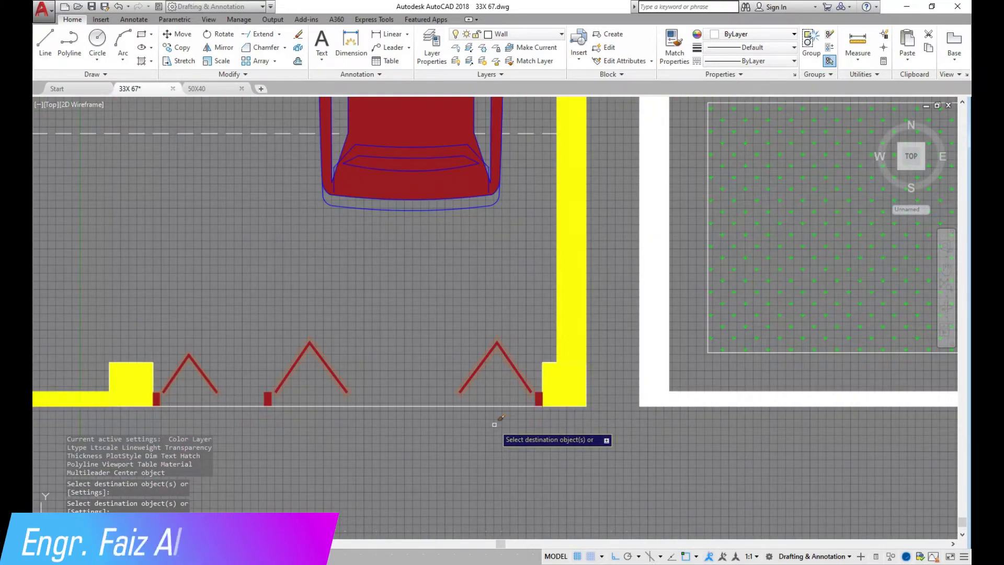
scroll(265, 448, down, 3)
right_click(268, 323)
click(277, 325)
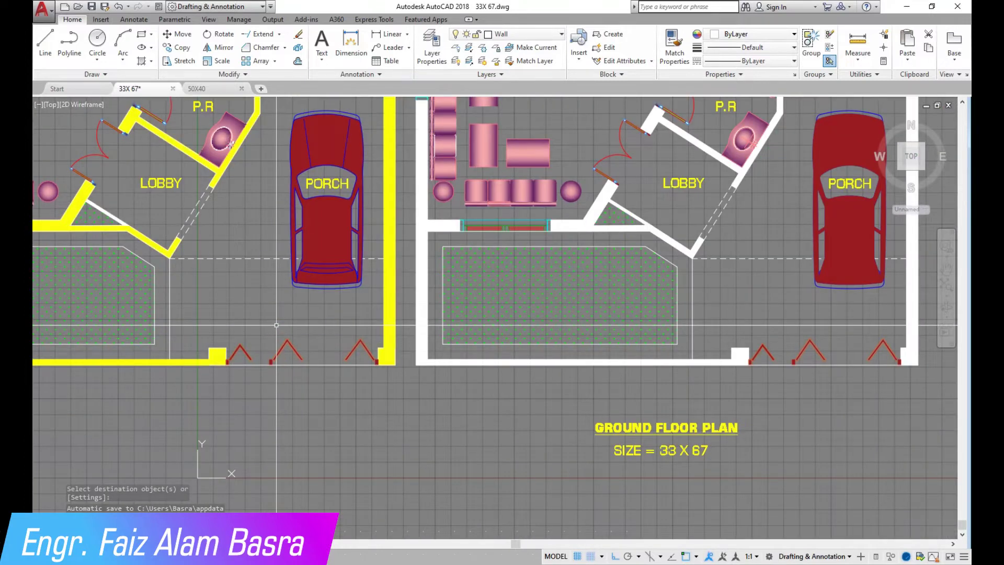
scroll(302, 427, up, 3)
scroll(282, 418, down, 3)
scroll(267, 410, down, 2)
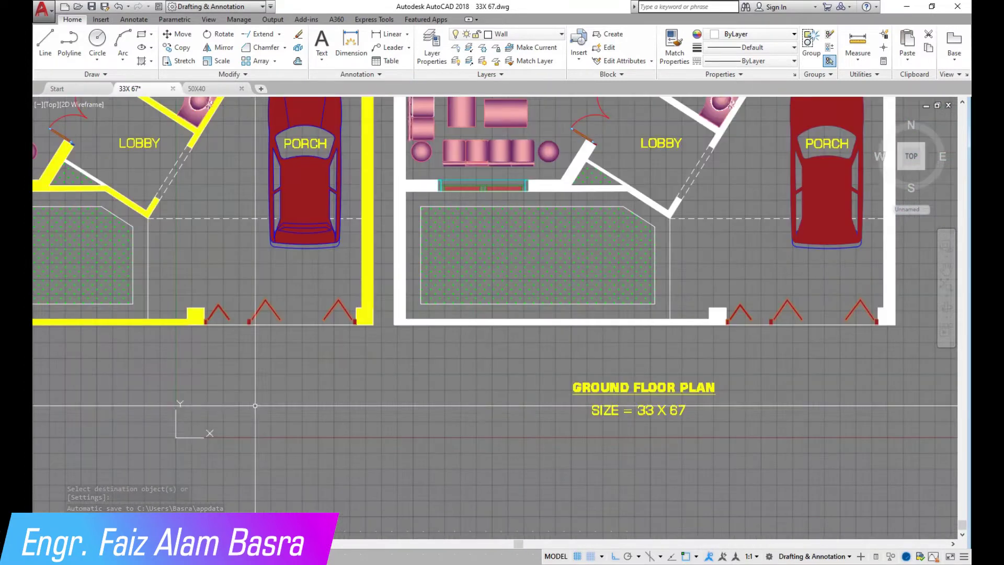
scroll(263, 409, down, 2)
scroll(331, 422, down, 2)
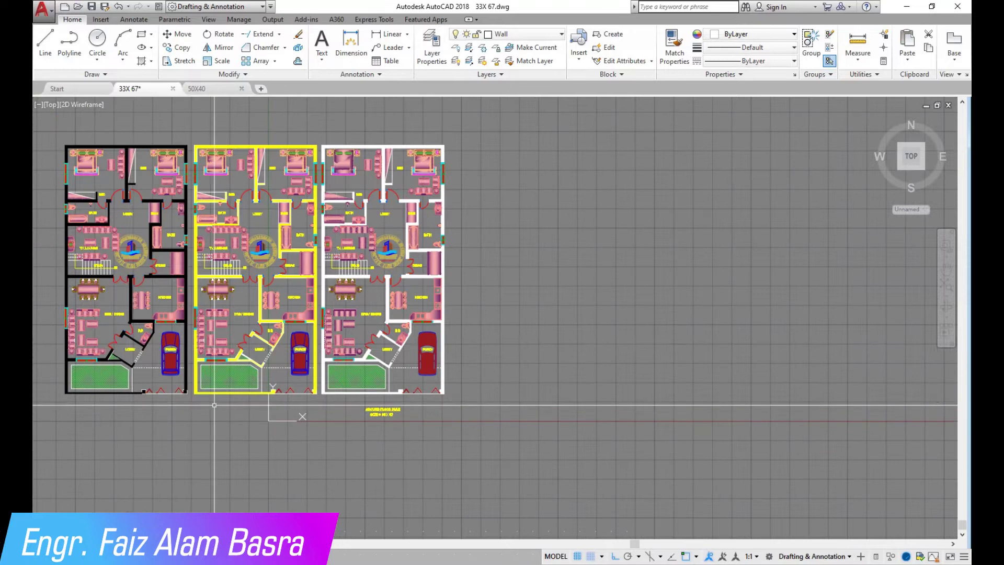
scroll(71, 373, up, 2)
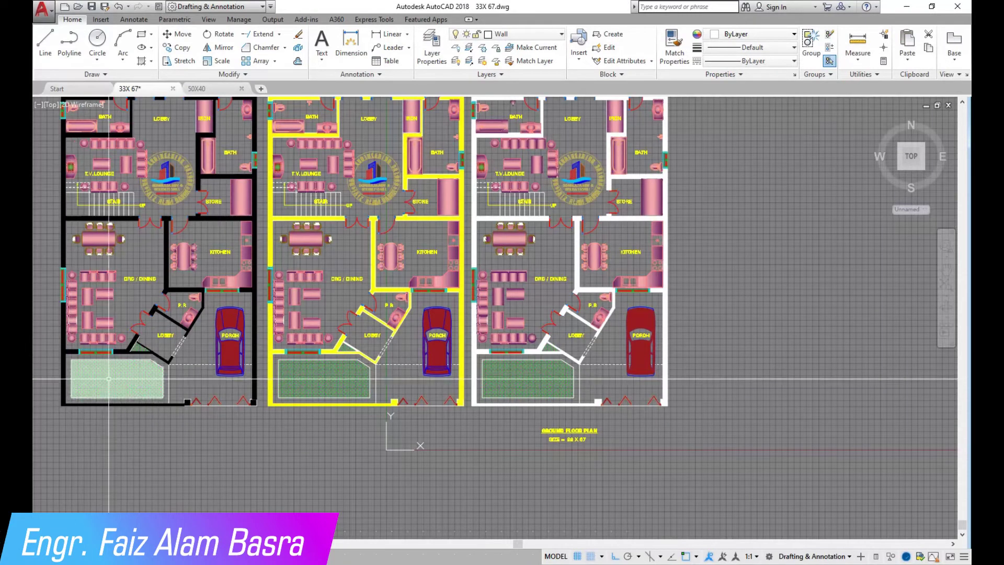
Window-select all three floor plans and copy the row upward to stack a second row.
scroll(326, 413, down, 2)
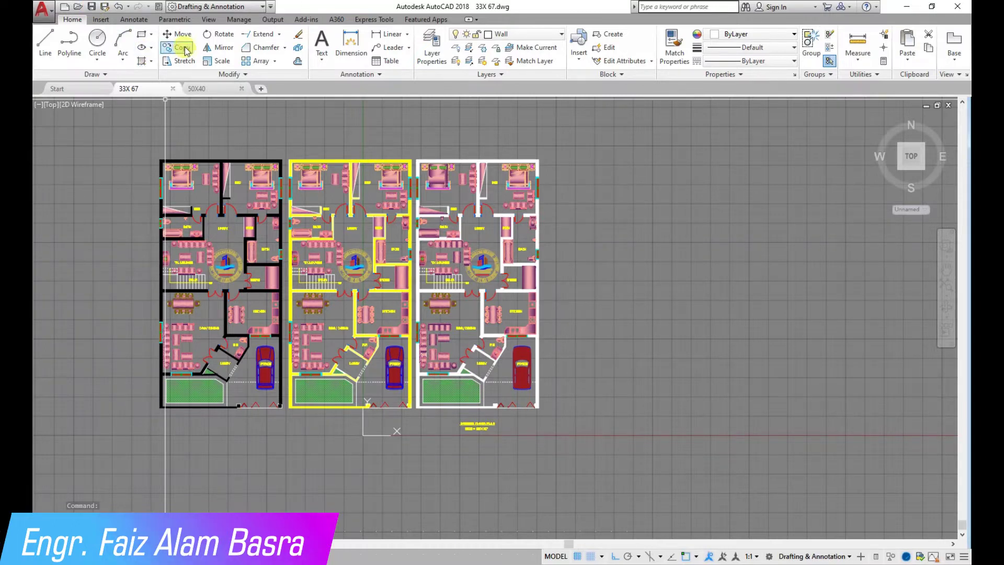
scroll(287, 259, down, 2)
click(482, 410)
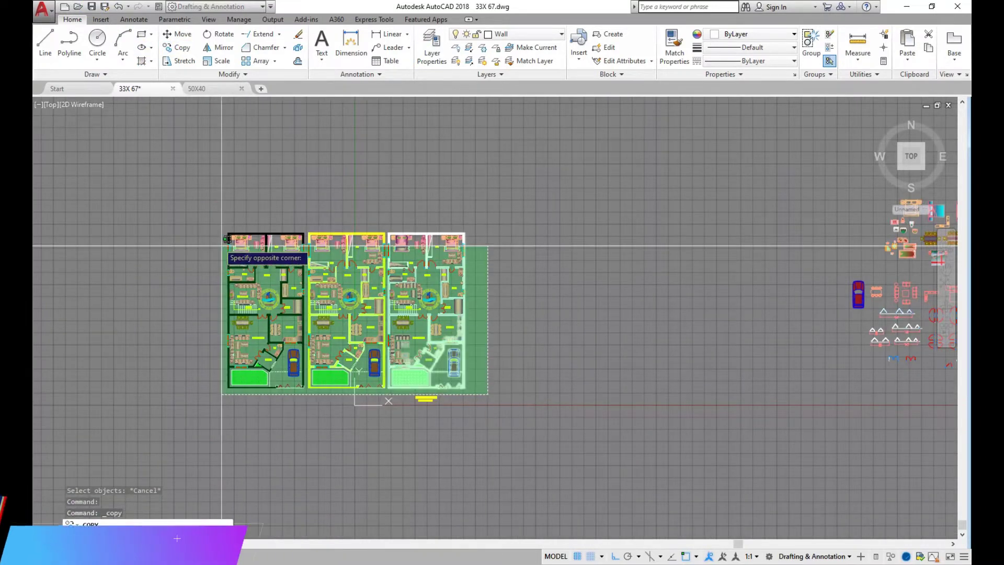
click(204, 202)
key(Return)
click(541, 387)
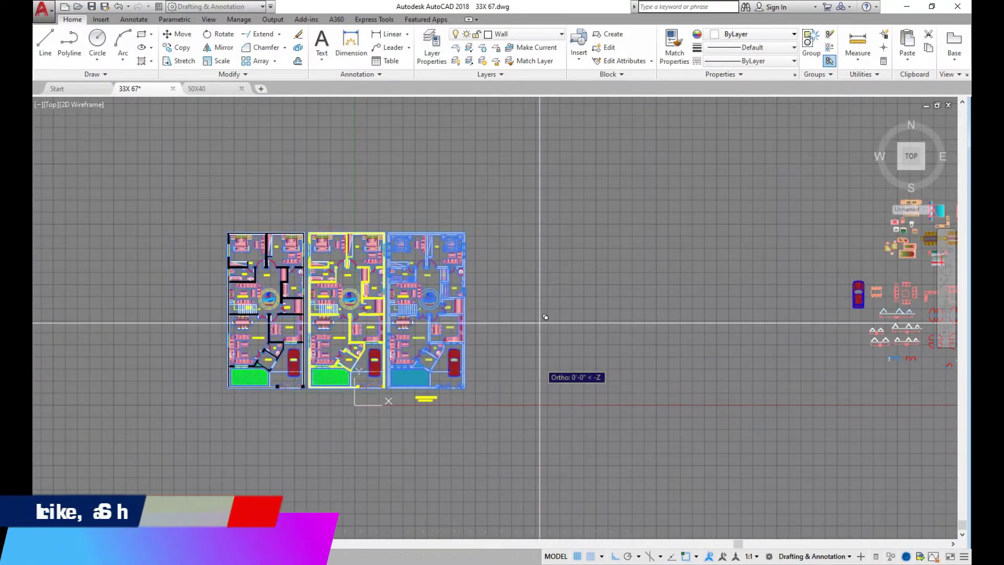
click(542, 197)
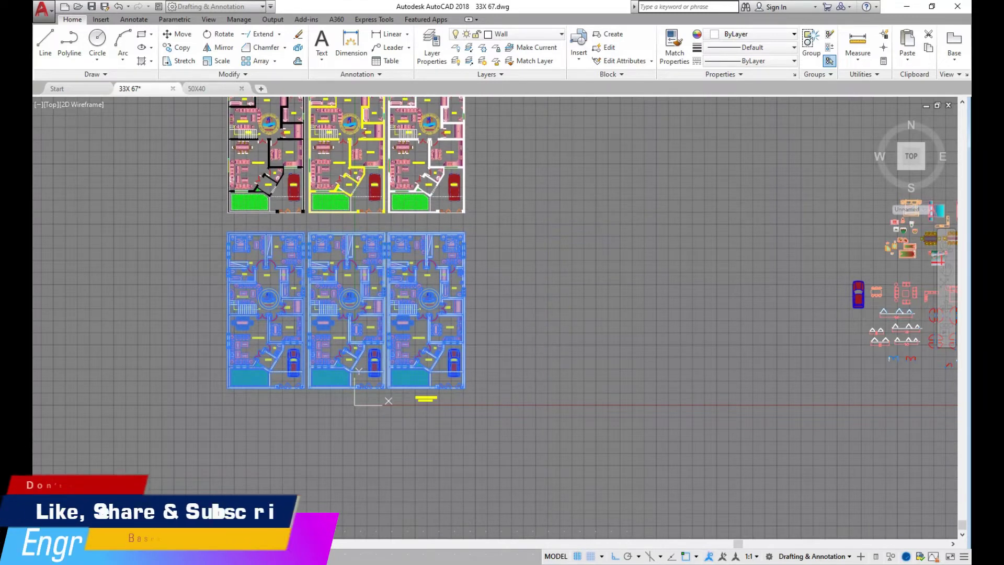
key(Return)
scroll(522, 259, down, 4)
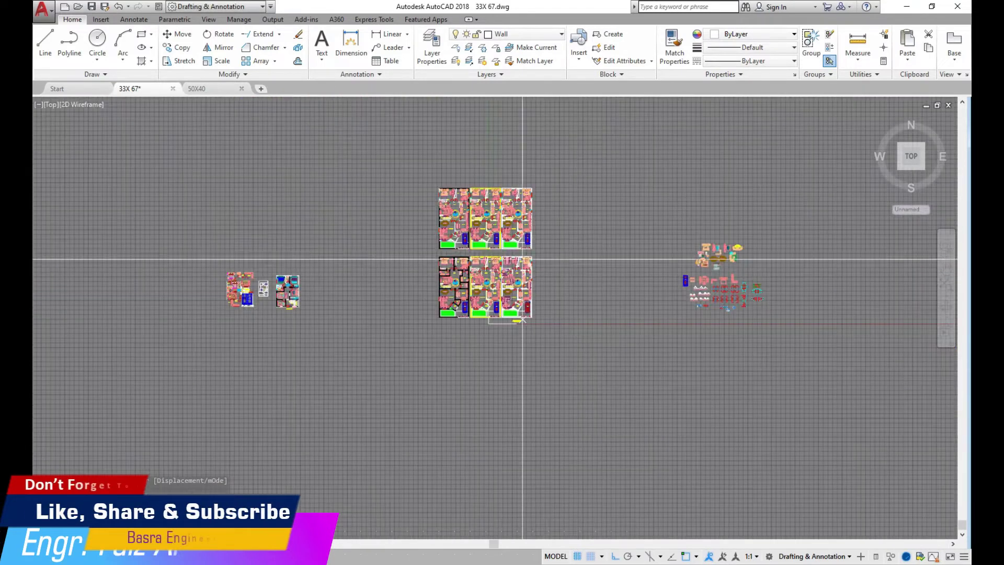
scroll(451, 202, up, 4)
scroll(436, 181, up, 4)
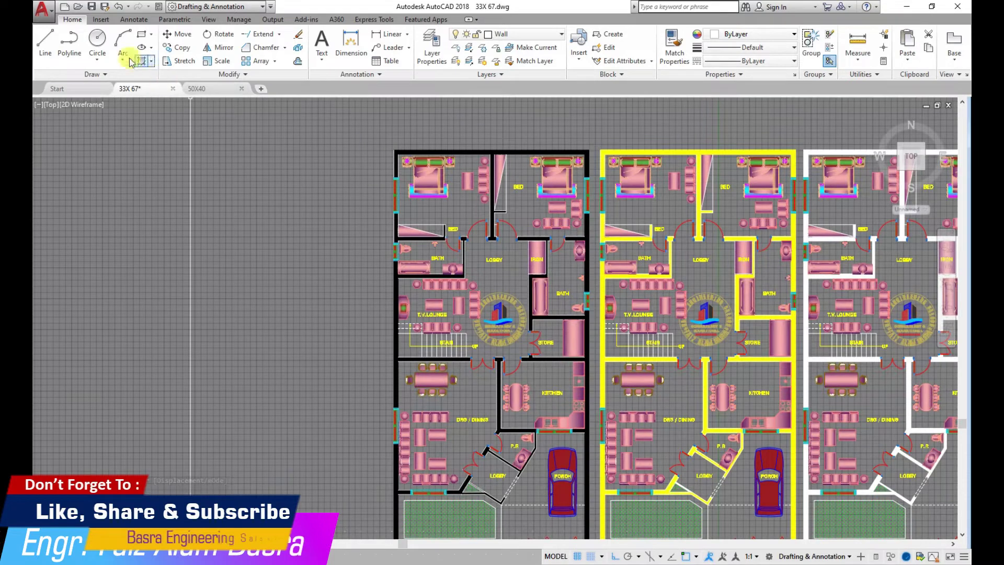
Start a rectangle with its first corner at the porch wall corner.
click(142, 35)
scroll(418, 140, up, 5)
click(335, 171)
scroll(335, 170, down, 5)
scroll(340, 172, down, 3)
scroll(387, 282, up, 3)
scroll(456, 365, up, 4)
scroll(457, 364, up, 6)
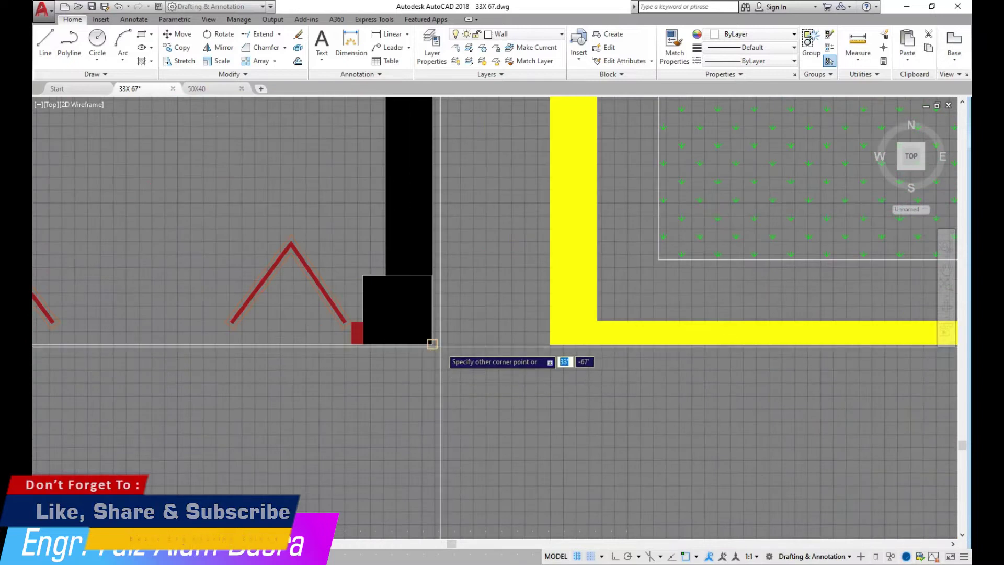
scroll(627, 359, down, 5)
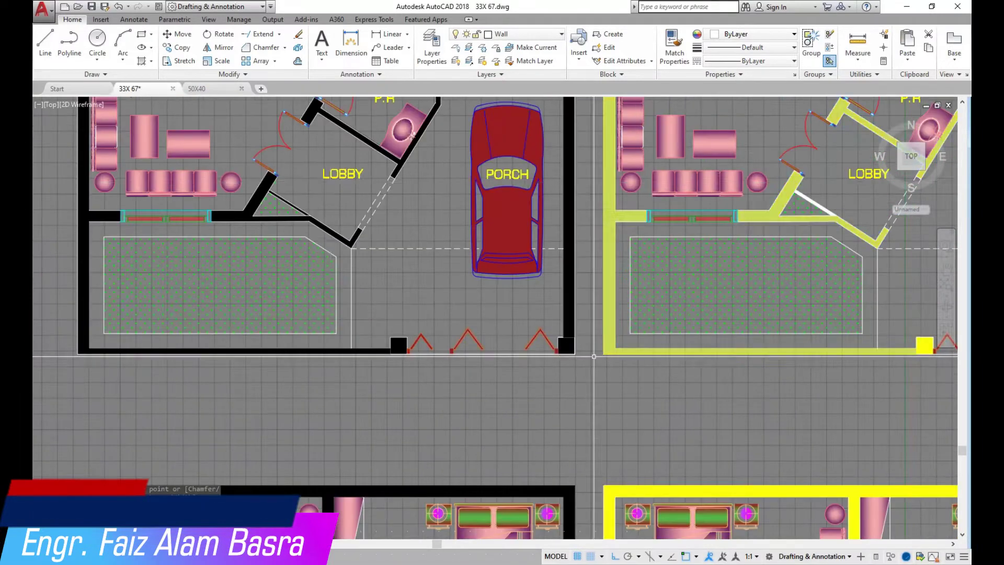
Begin moving one porch object, pick a base point, then cancel the move.
click(189, 38)
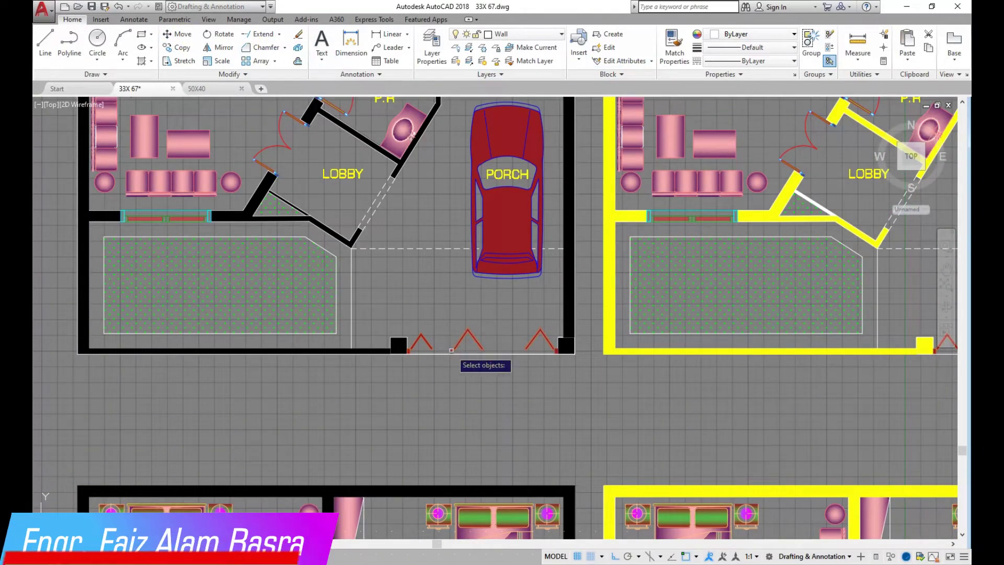
click(517, 383)
scroll(646, 407, down, 2)
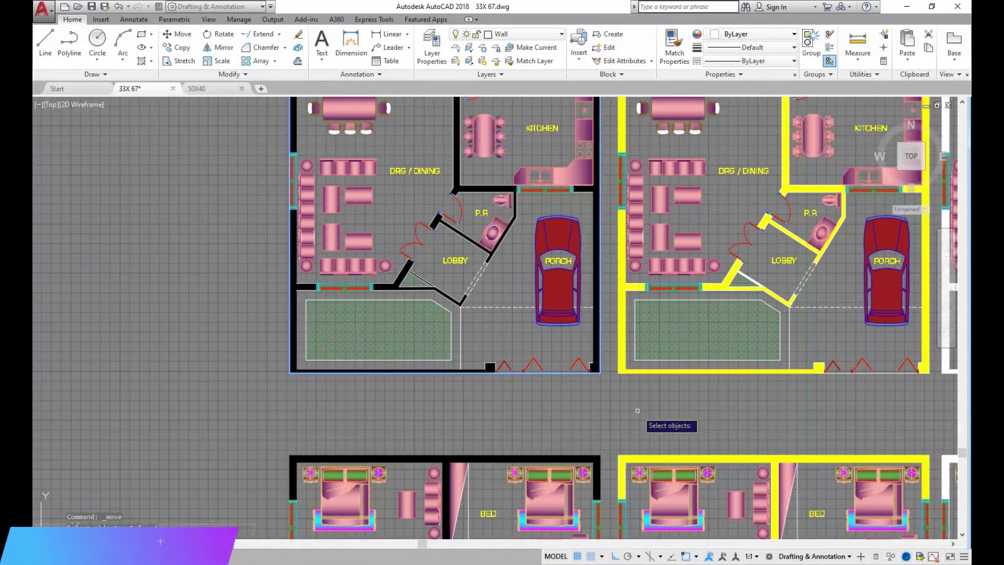
key(Return)
click(183, 422)
key(Escape)
scroll(504, 366, up, 2)
Start Match Properties with the MA command.
text(ma)
key(Return)
scroll(447, 369, up, 2)
Copy the black porch post's properties onto the other porch posts, then cancel.
scroll(447, 370, up, 2)
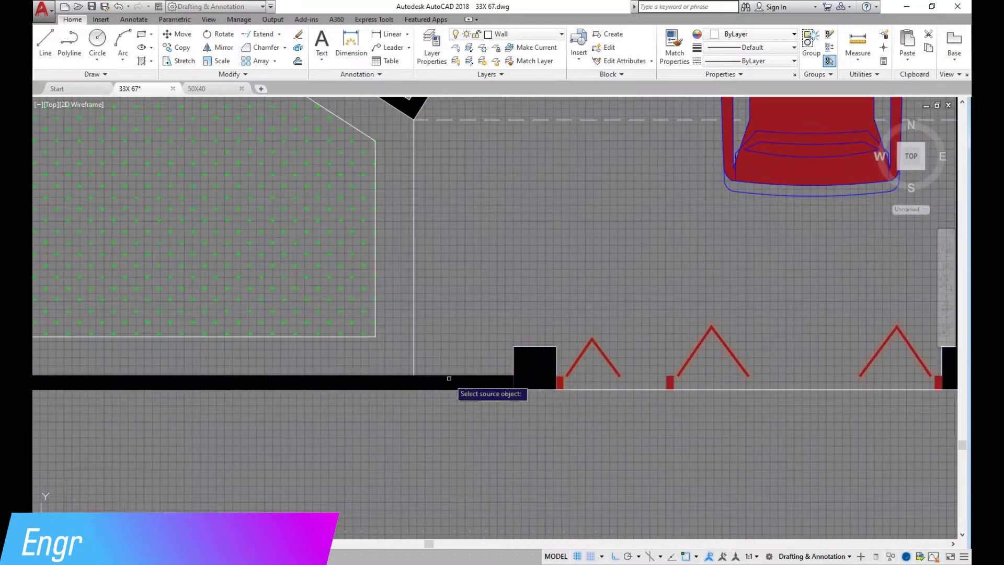
click(539, 371)
click(486, 322)
click(561, 414)
click(474, 364)
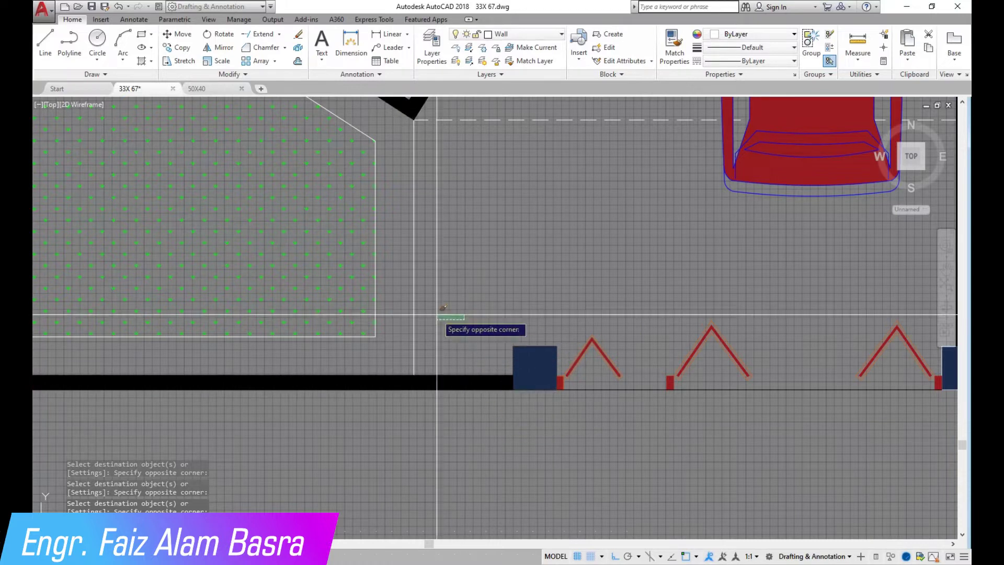
scroll(418, 318, down, 5)
scroll(576, 335, up, 5)
scroll(628, 321, up, 3)
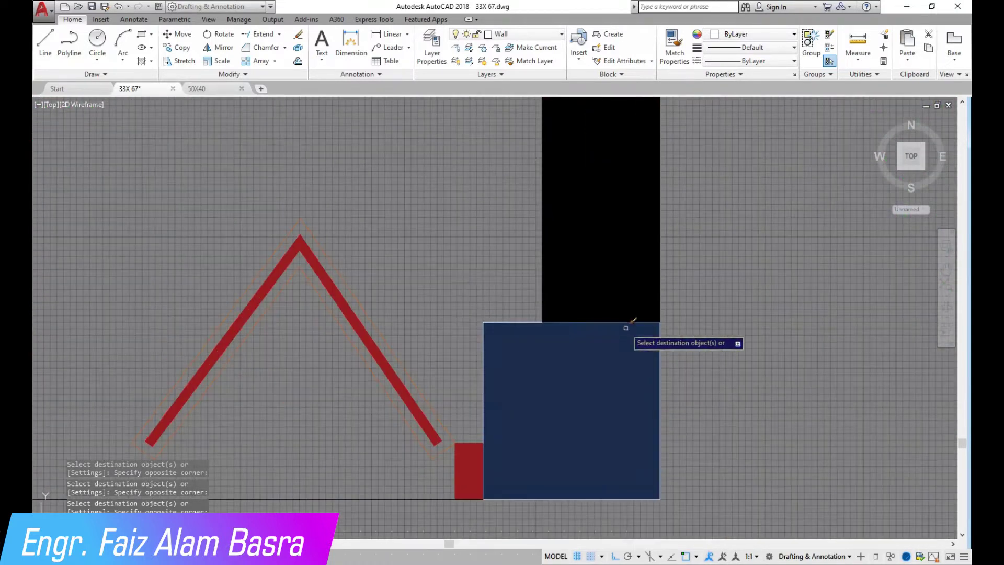
click(462, 287)
click(672, 502)
scroll(444, 403, down, 3)
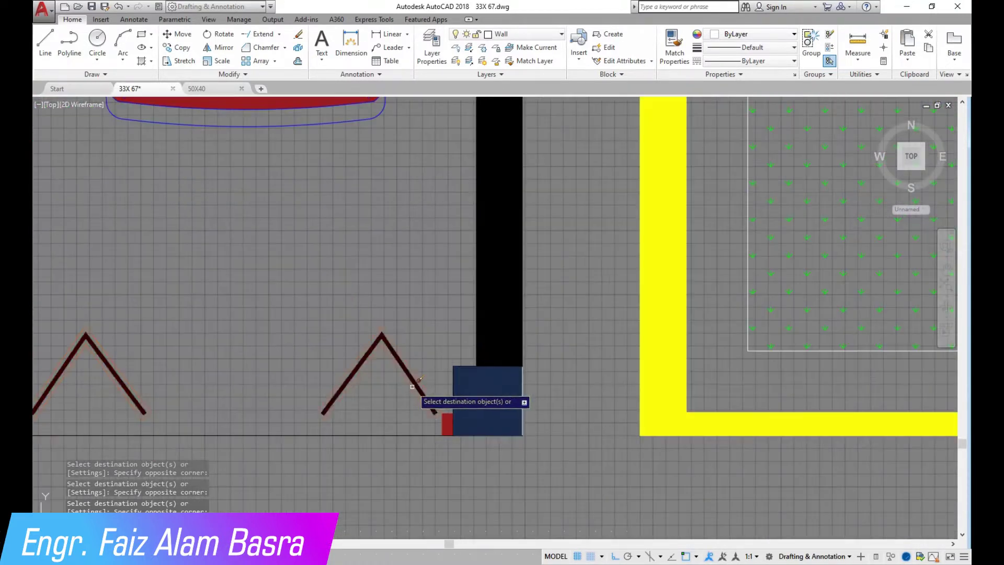
scroll(413, 400, down, 3)
scroll(409, 401, down, 2)
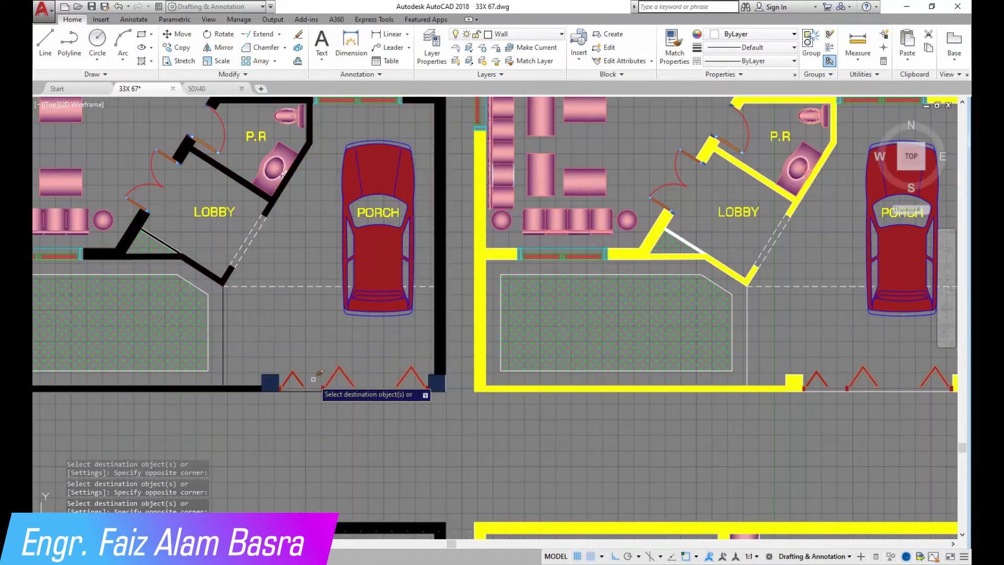
key(Escape)
Match the yellow wall's properties onto the porch divider line and end the command.
scroll(787, 321, up, 4)
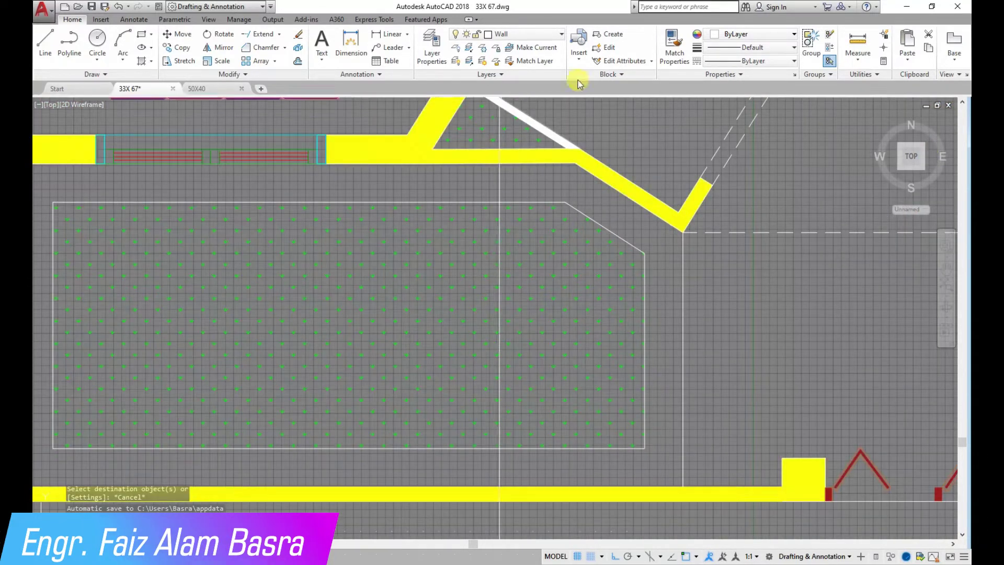
click(589, 162)
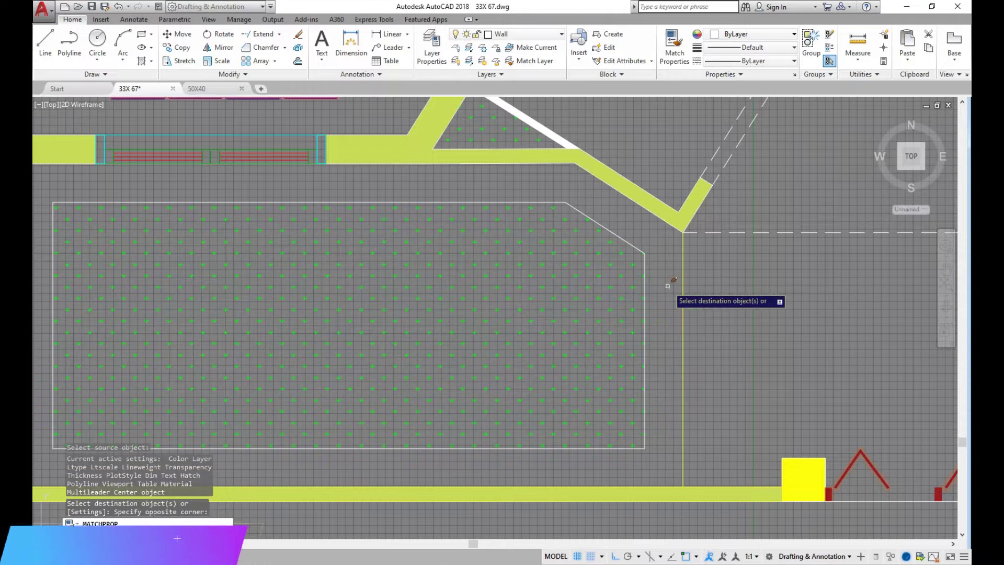
scroll(680, 295, down, 4)
click(521, 327)
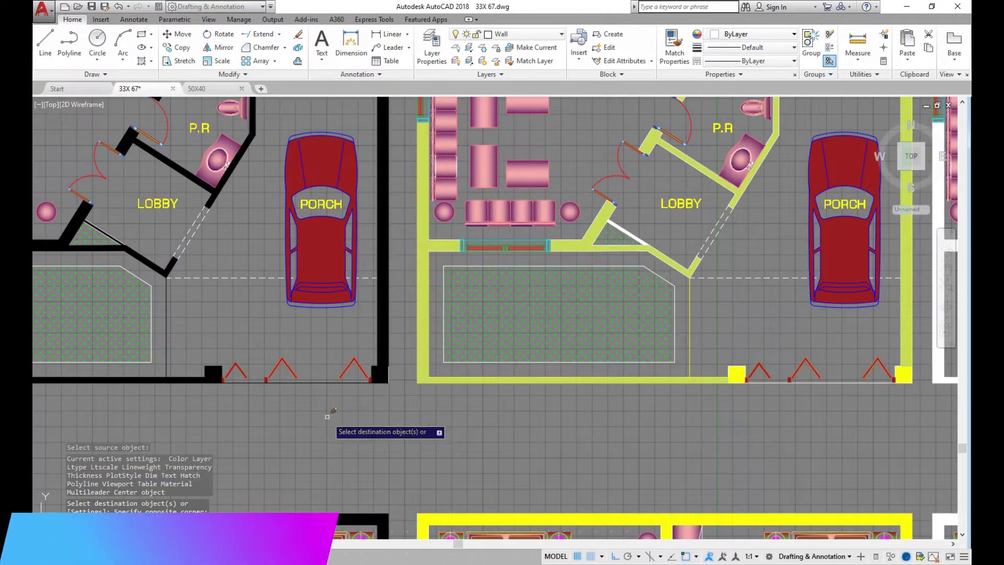
scroll(208, 280, up, 4)
right_click(208, 287)
Select the dashed porch line and the two dashed diagonal door lines.
click(240, 298)
click(209, 273)
key(Return)
click(201, 204)
click(156, 146)
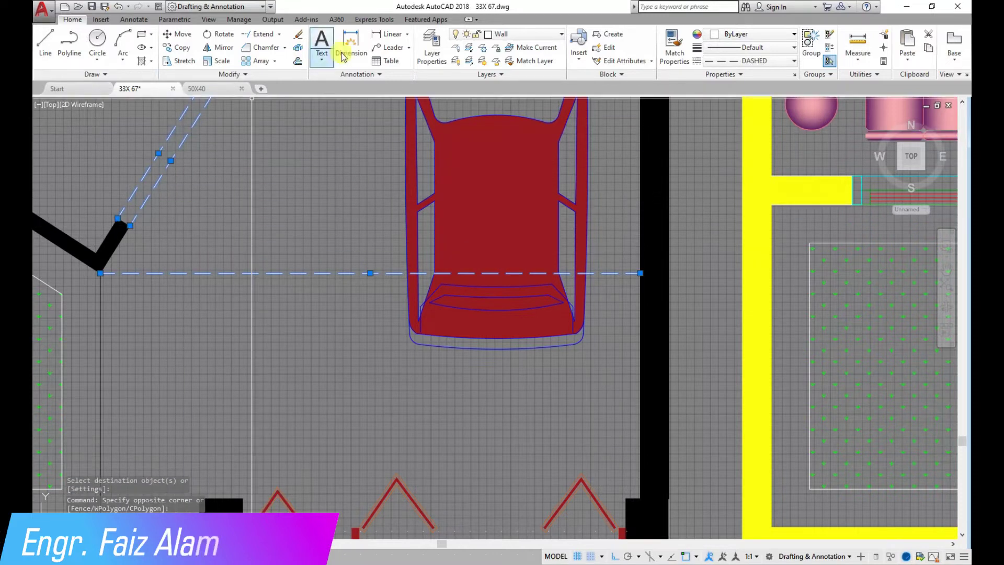
Set the selected dashed lobby door lines' colour to black (0,0,0).
click(793, 34)
scroll(227, 313, down, 5)
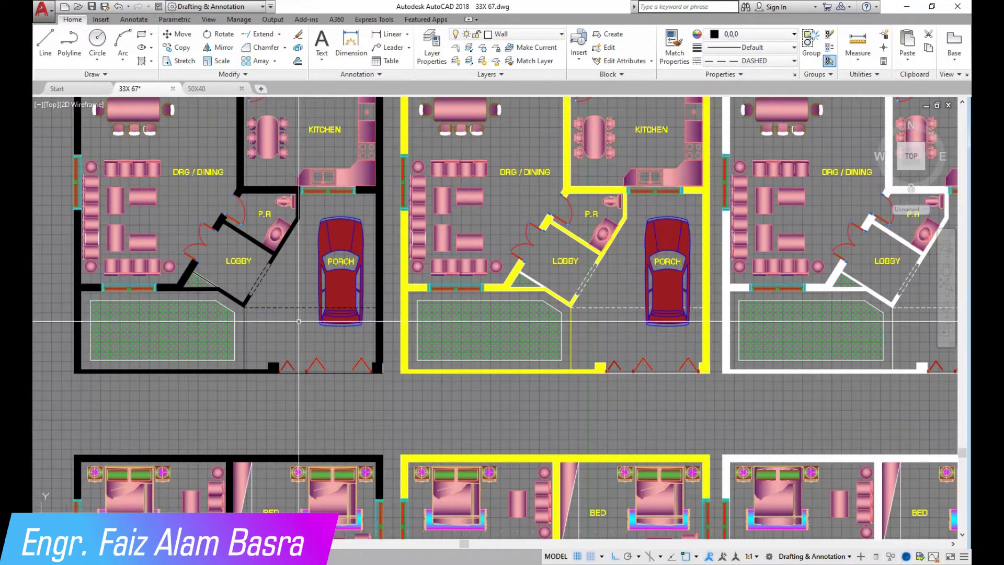
scroll(227, 313, down, 2)
scroll(477, 297, up, 10)
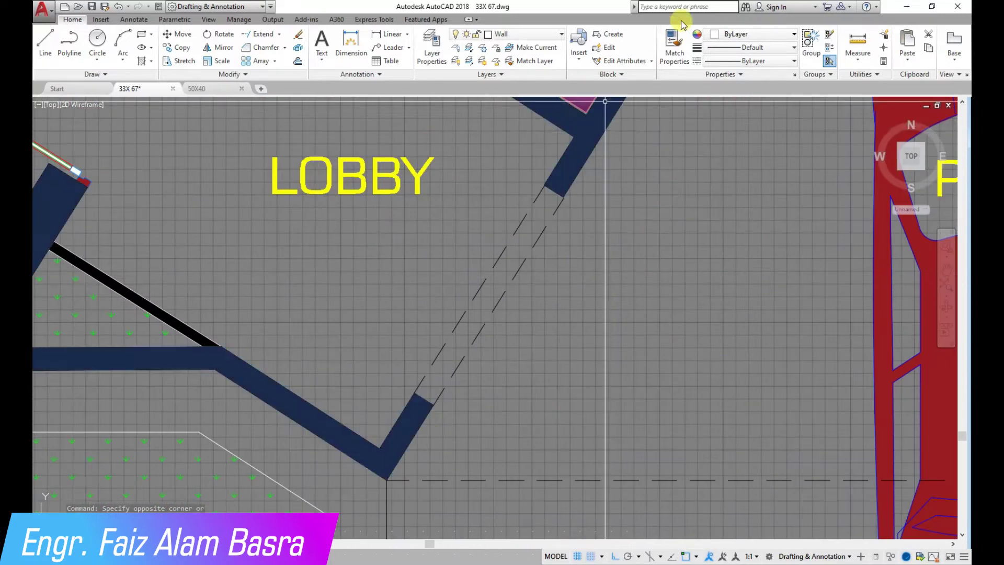
Match the black line's properties onto the black-walled plan's porch lines.
click(184, 332)
scroll(184, 335, up, 5)
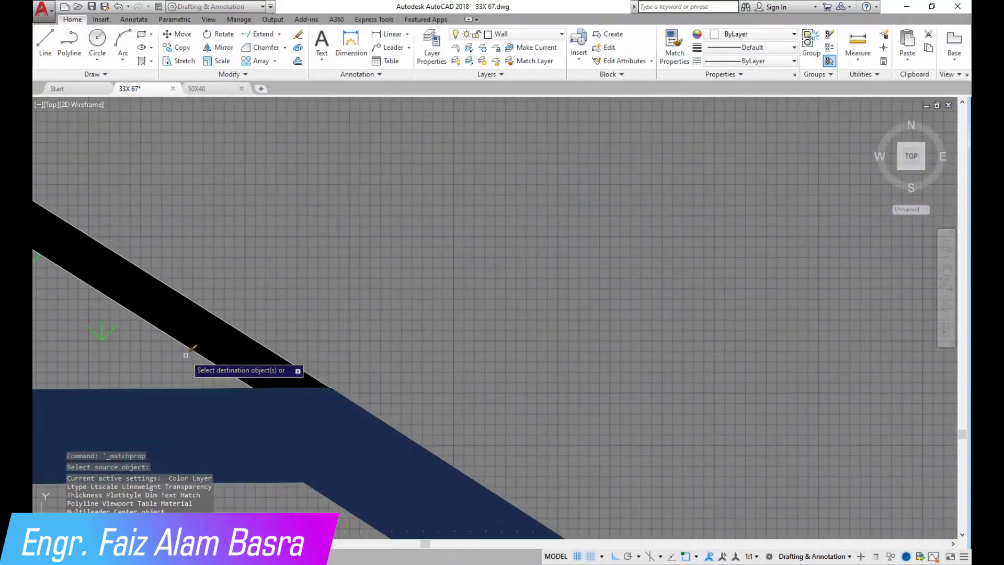
scroll(181, 274, down, 5)
scroll(208, 291, down, 2)
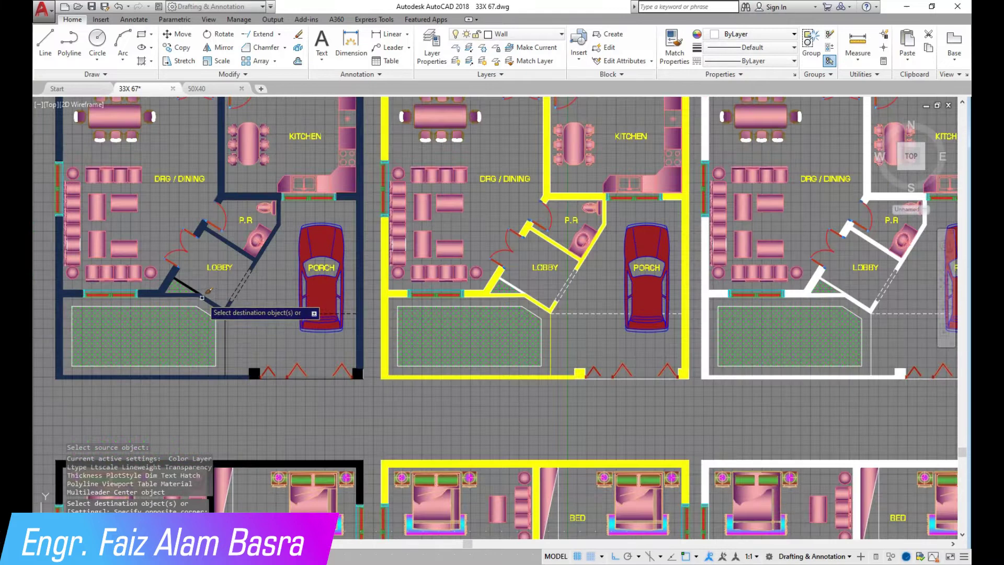
scroll(214, 377, up, 3)
scroll(222, 343, up, 5)
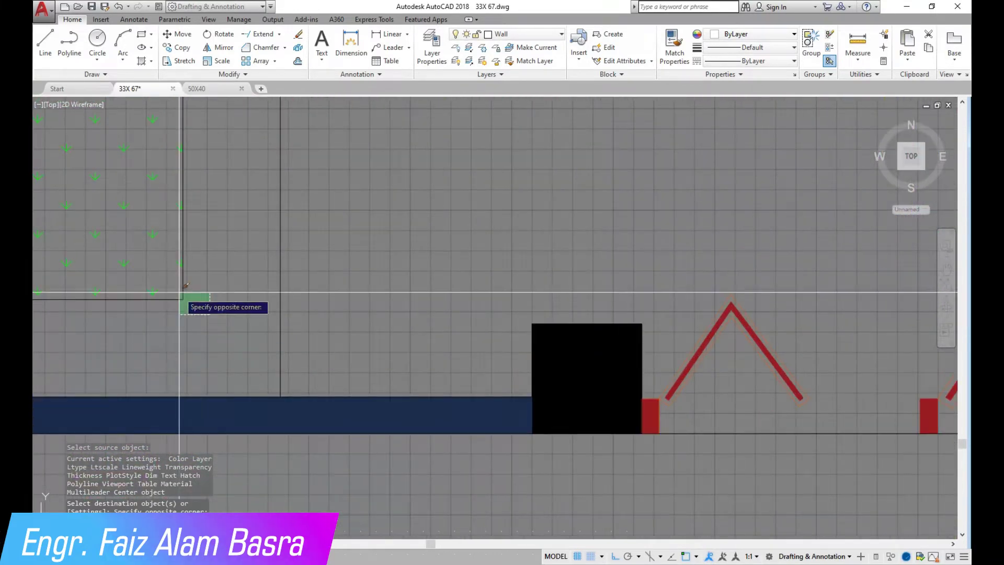
scroll(184, 285, down, 5)
scroll(229, 196, up, 5)
click(209, 180)
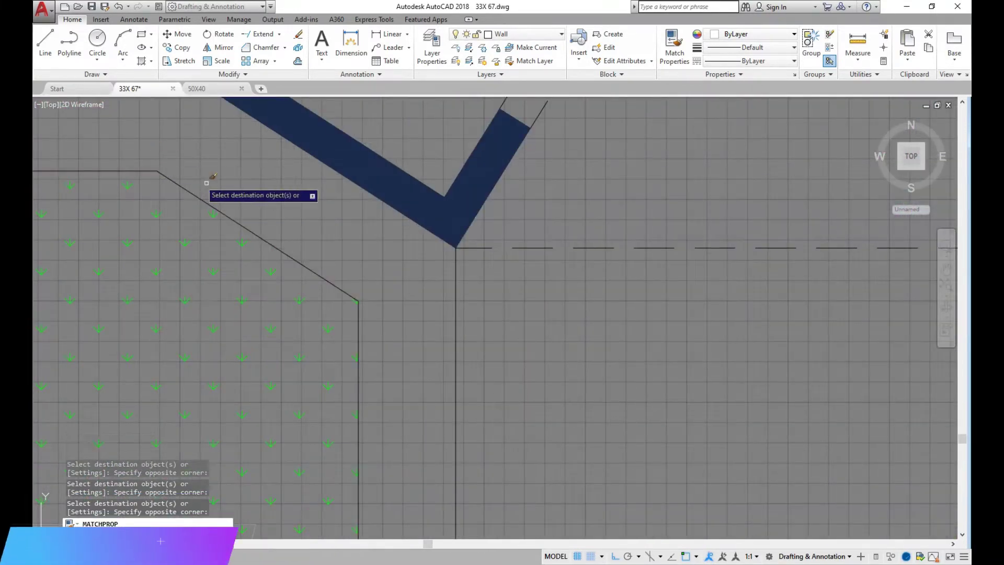
scroll(207, 183, down, 5)
scroll(128, 264, up, 5)
scroll(190, 230, down, 3)
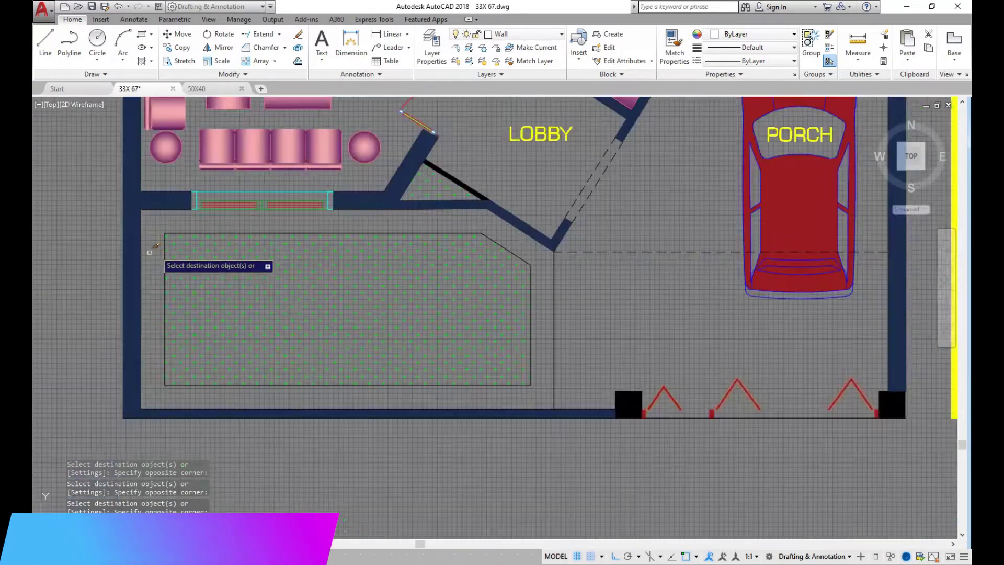
scroll(151, 256, down, 3)
scroll(557, 337, up, 2)
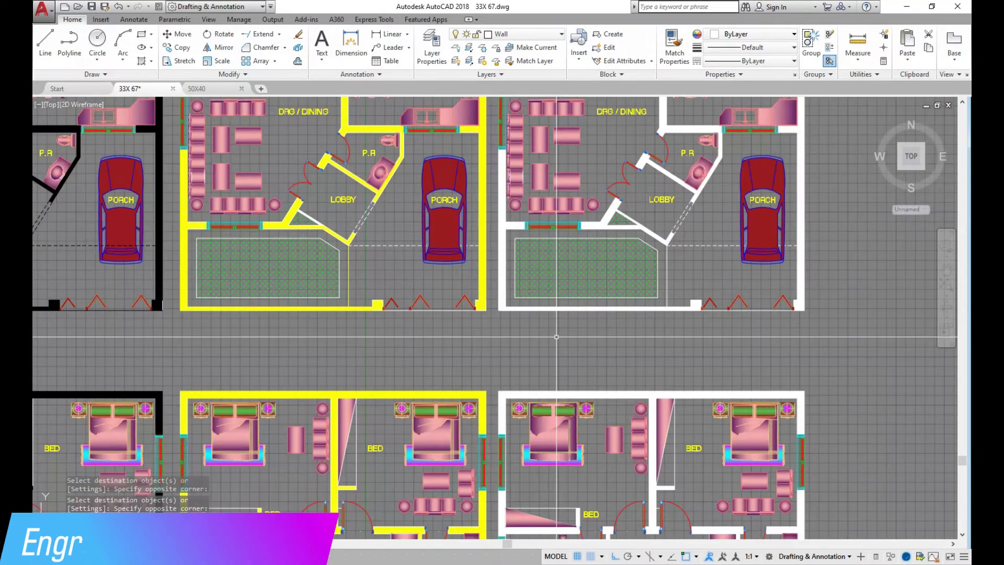
scroll(366, 322, up, 3)
scroll(387, 309, up, 4)
Make the porch baseline, gate and adjoining wall yellow like the walls.
scroll(471, 340, down, 2)
click(309, 213)
click(437, 334)
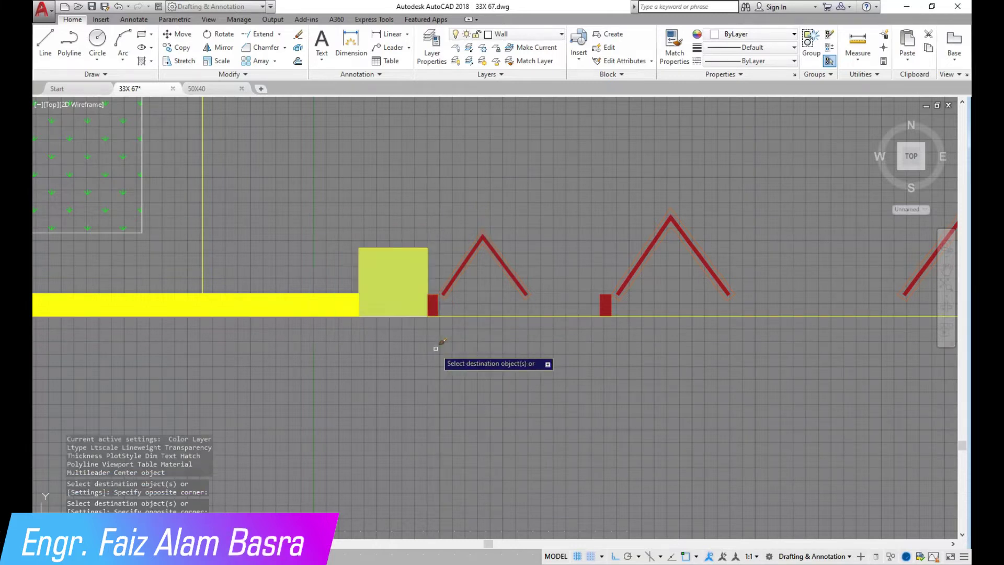
scroll(308, 272, down, 3)
scroll(498, 282, up, 3)
click(491, 281)
click(595, 369)
scroll(558, 382, down, 3)
scroll(559, 387, down, 3)
scroll(339, 278, up, 6)
Make the white diagonal wall match the yellow walls.
click(260, 313)
scroll(348, 277, down, 3)
scroll(387, 286, down, 3)
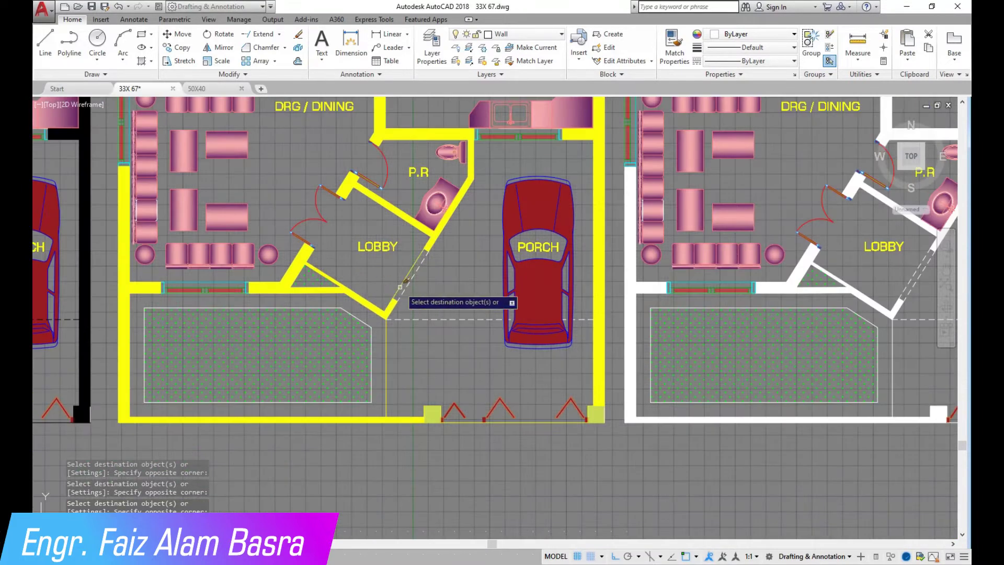
scroll(388, 378, up, 4)
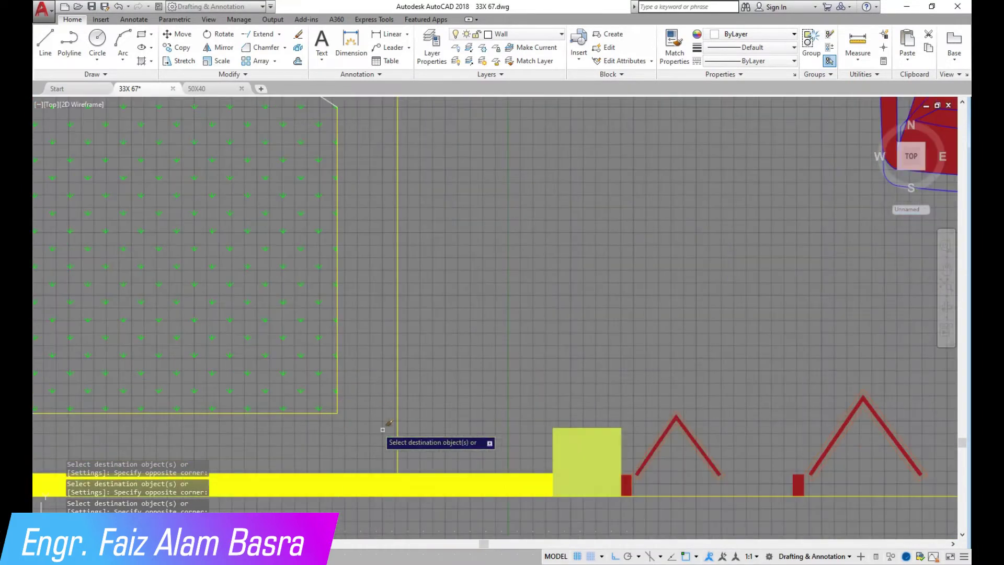
scroll(345, 406, down, 3)
scroll(110, 248, up, 5)
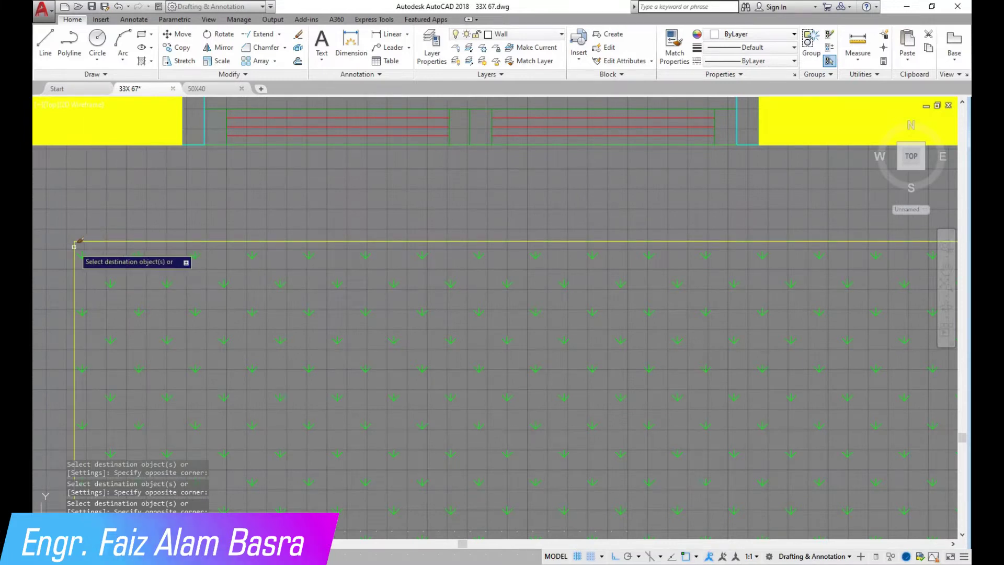
scroll(76, 245, down, 3)
scroll(437, 258, up, 5)
scroll(390, 311, down, 3)
scroll(392, 306, down, 2)
scroll(297, 296, up, 5)
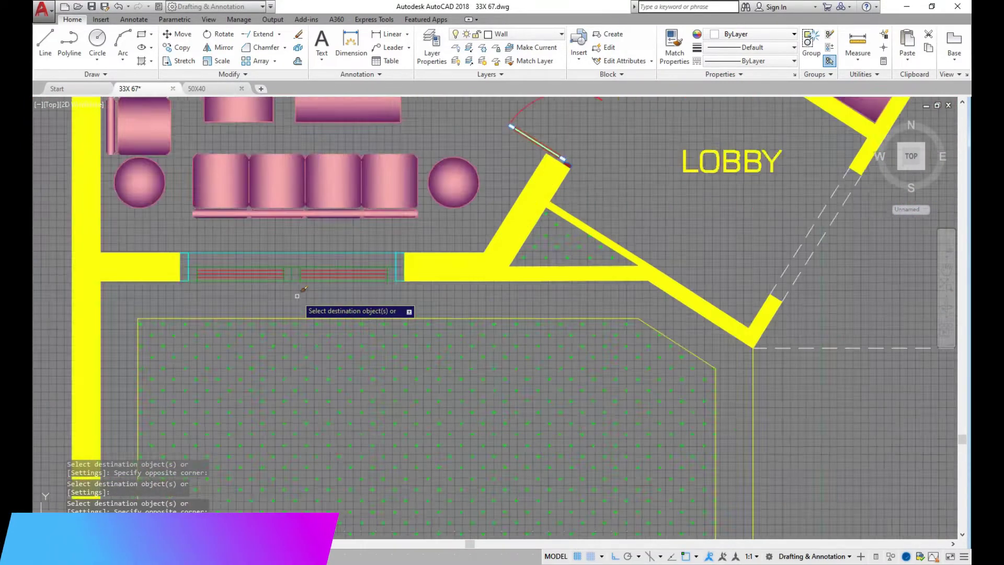
scroll(297, 296, up, 2)
scroll(292, 281, up, 4)
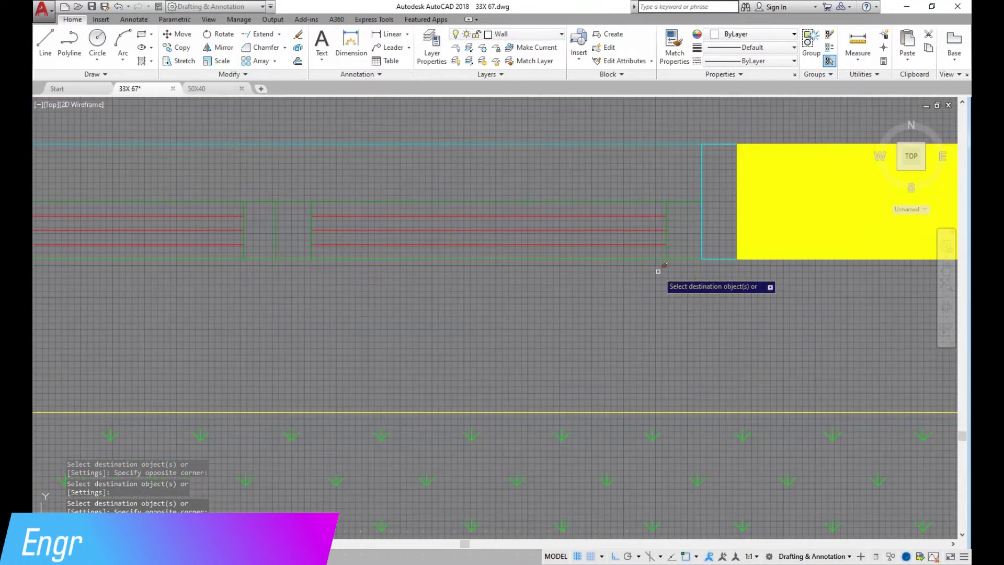
End property matching and zoom out to show all plan copies.
key(Escape)
scroll(244, 358, down, 3)
scroll(244, 359, down, 2)
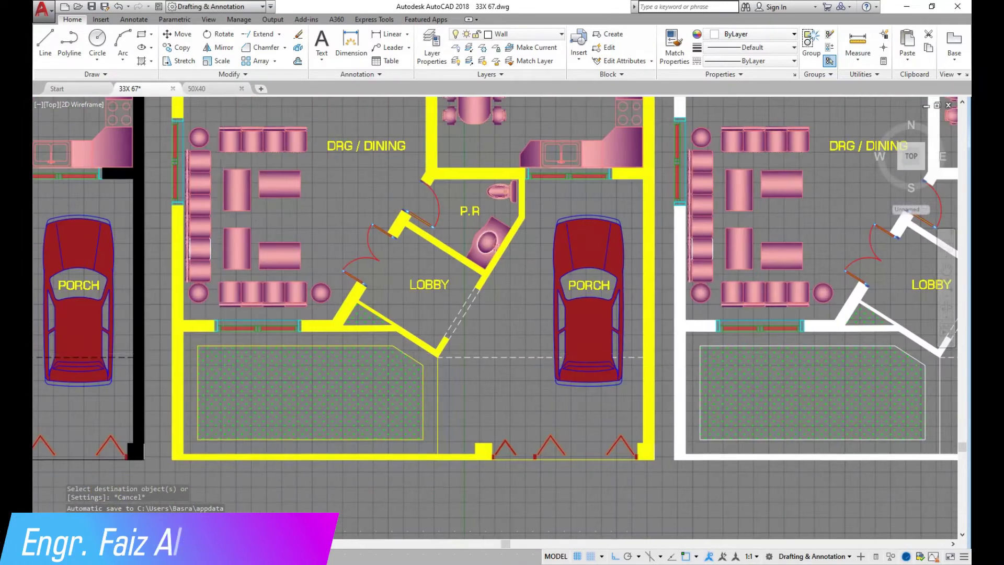
scroll(243, 359, down, 4)
scroll(466, 111, down, 2)
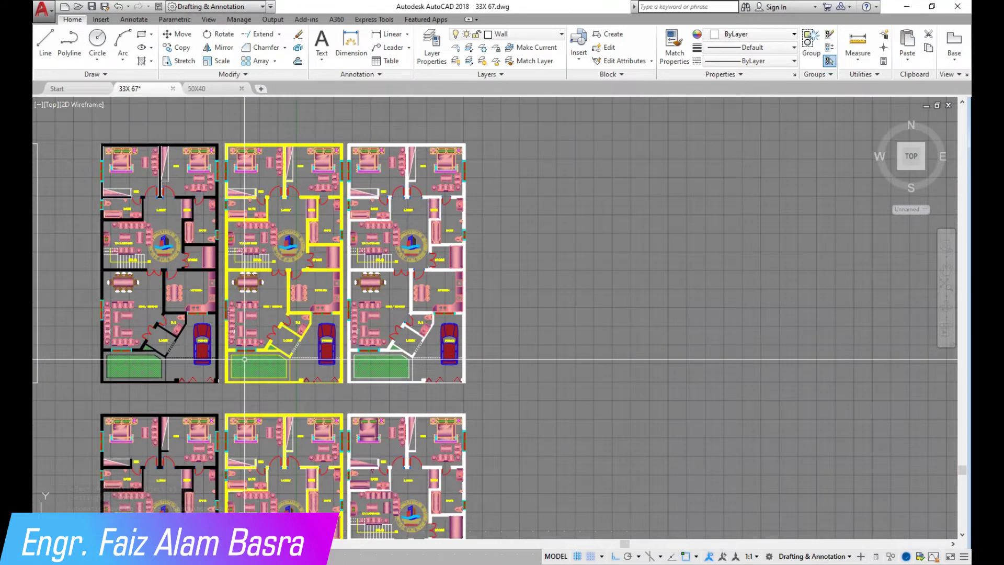
Match a black wall's properties onto stray wall pieces in the left plan.
scroll(466, 111, up, 4)
scroll(466, 111, up, 2)
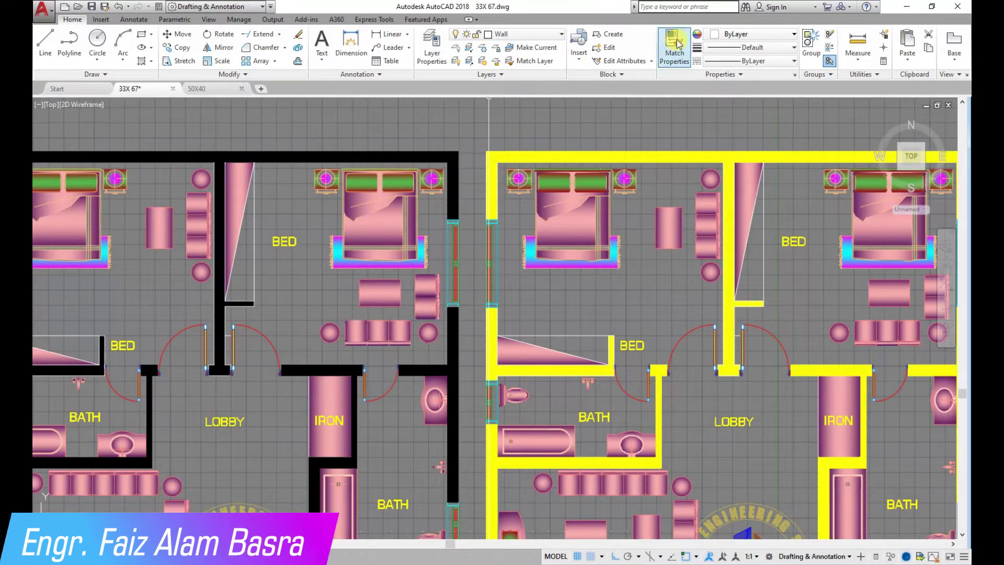
click(675, 45)
scroll(194, 140, up, 5)
click(368, 220)
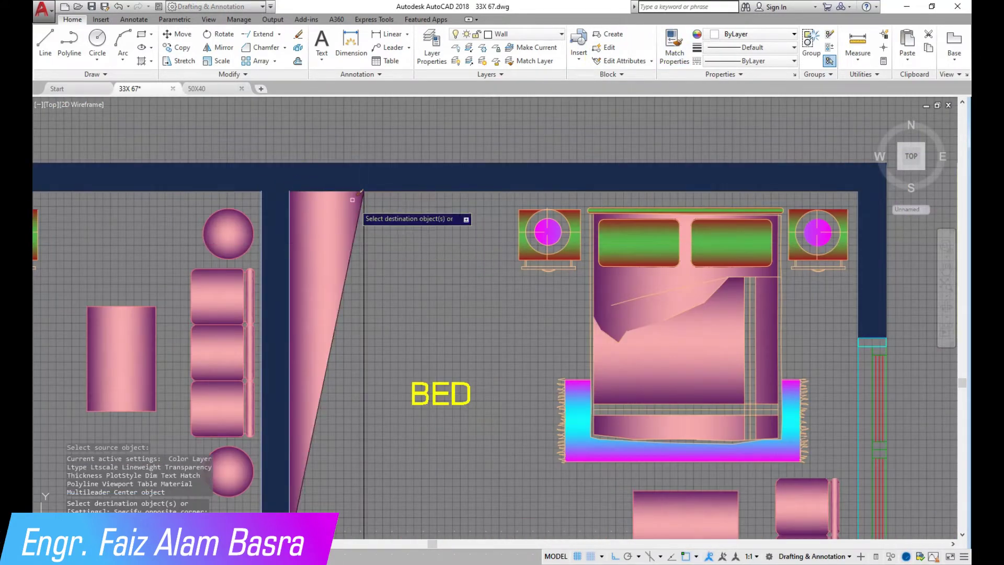
scroll(337, 308, down, 2)
scroll(343, 335, up, 2)
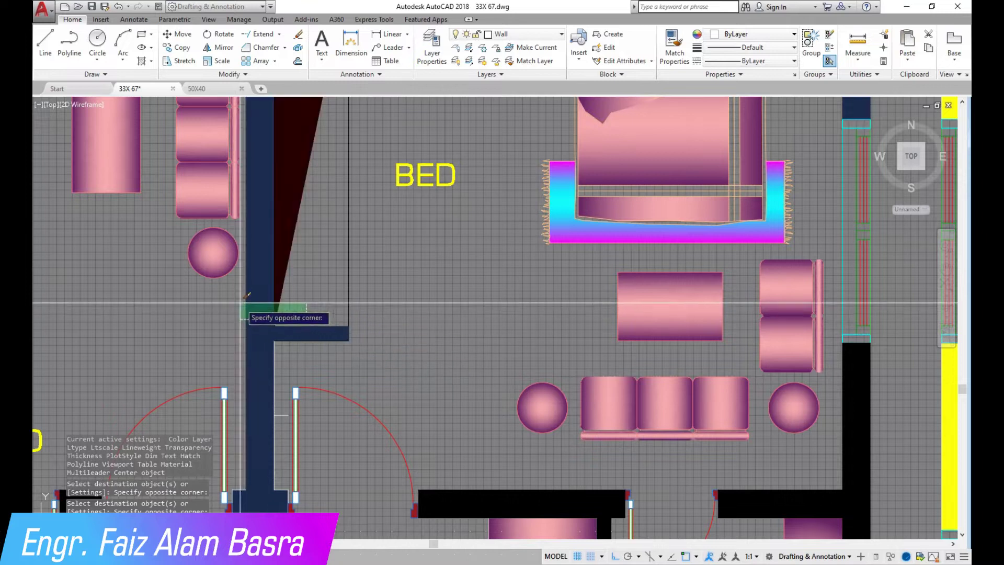
scroll(289, 411, up, 5)
right_click(272, 369)
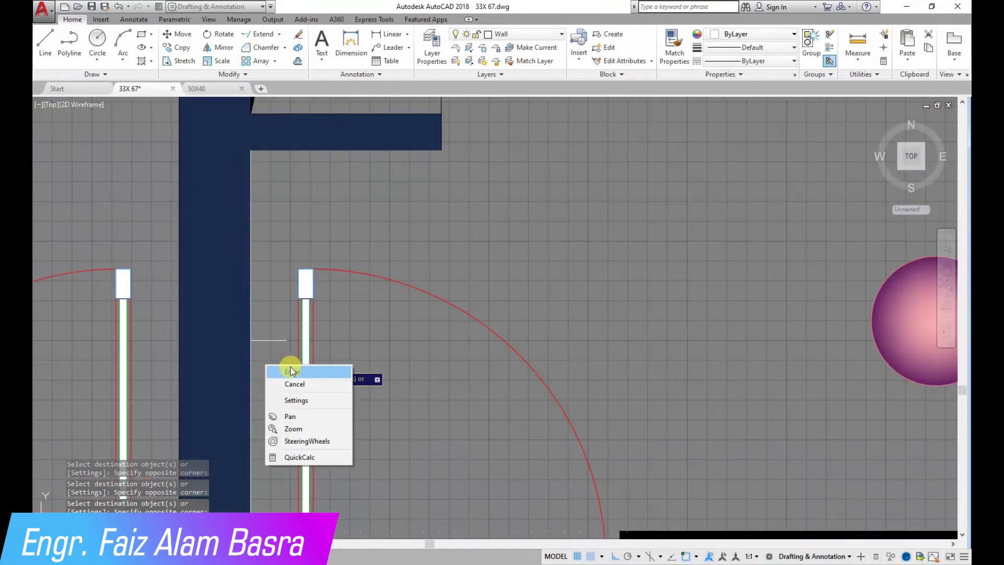
click(287, 371)
scroll(266, 340, down, 3)
Match properties again from a black wall onto the lower wall end.
click(674, 42)
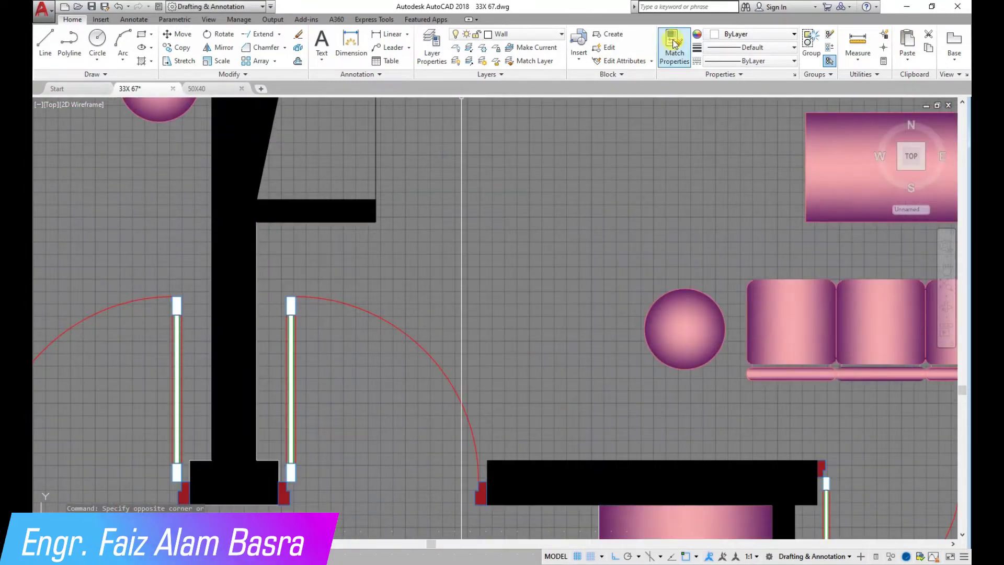
click(330, 215)
scroll(205, 201, down, 3)
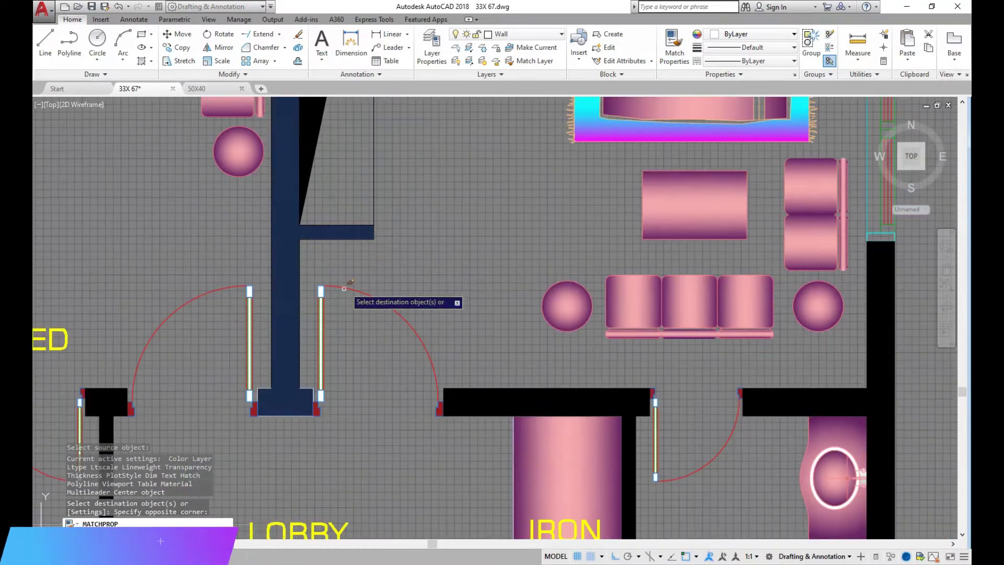
scroll(256, 371, up, 5)
click(395, 426)
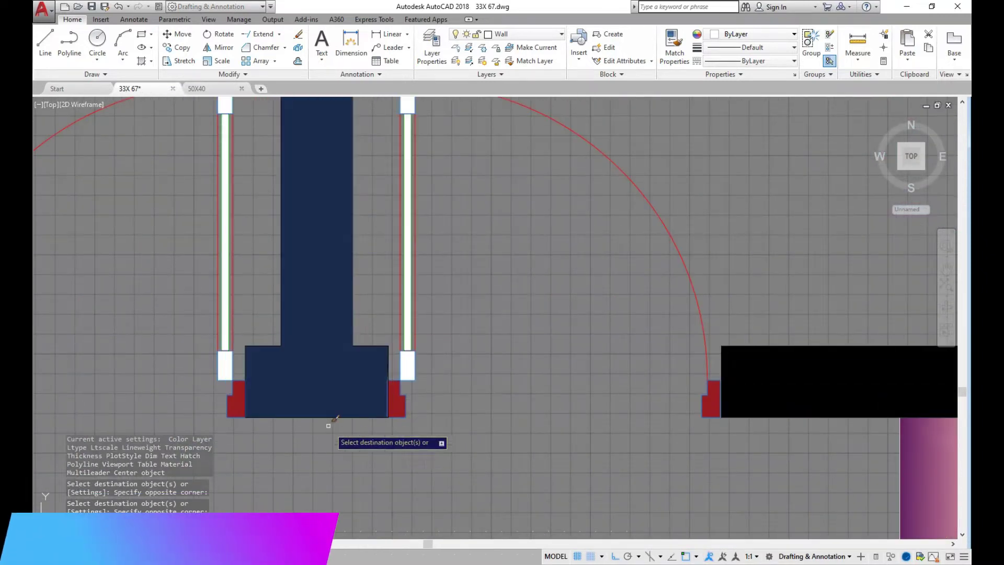
scroll(329, 419, down, 3)
scroll(317, 352, down, 2)
scroll(136, 356, up, 5)
Window-select the bedroom wardrobe triangle to turn it solid black, then finish matching.
click(352, 503)
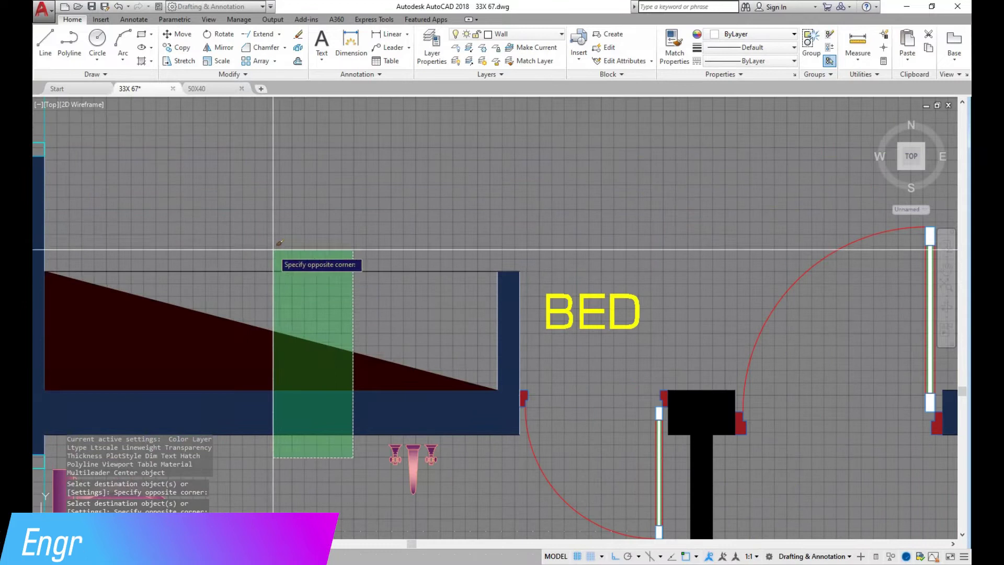
click(274, 262)
scroll(489, 273, down, 3)
scroll(298, 209, up, 3)
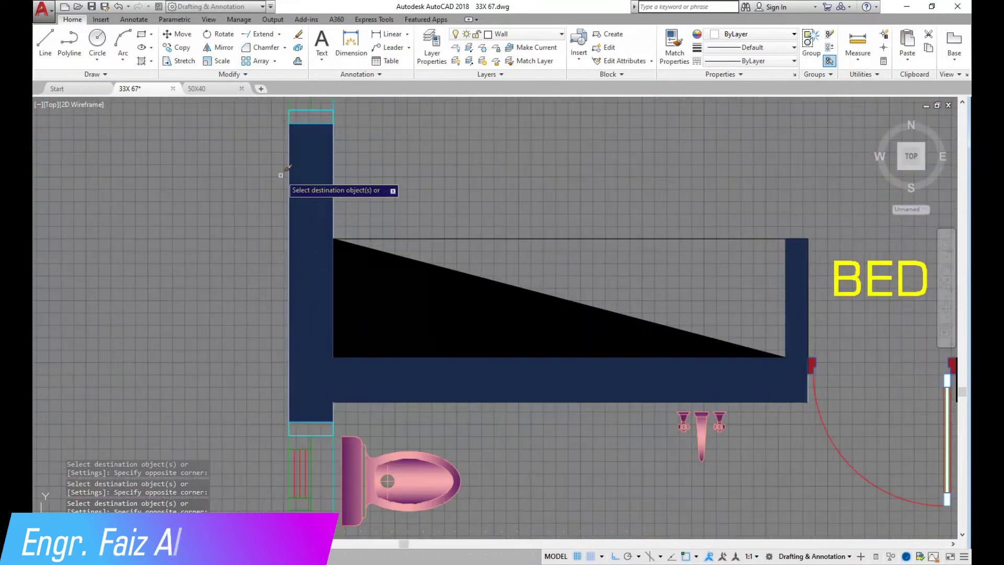
scroll(283, 231, down, 3)
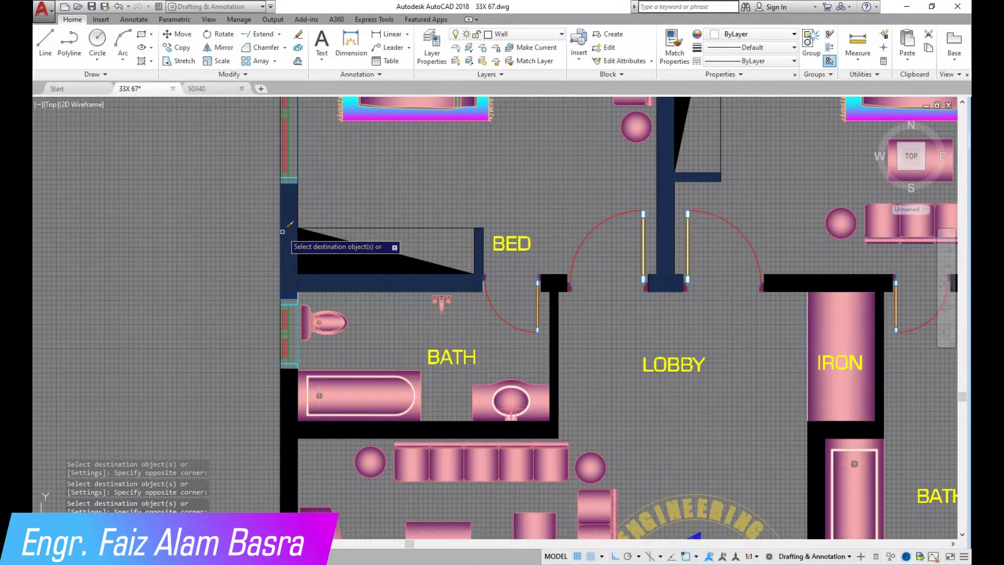
scroll(283, 231, down, 3)
scroll(549, 127, up, 3)
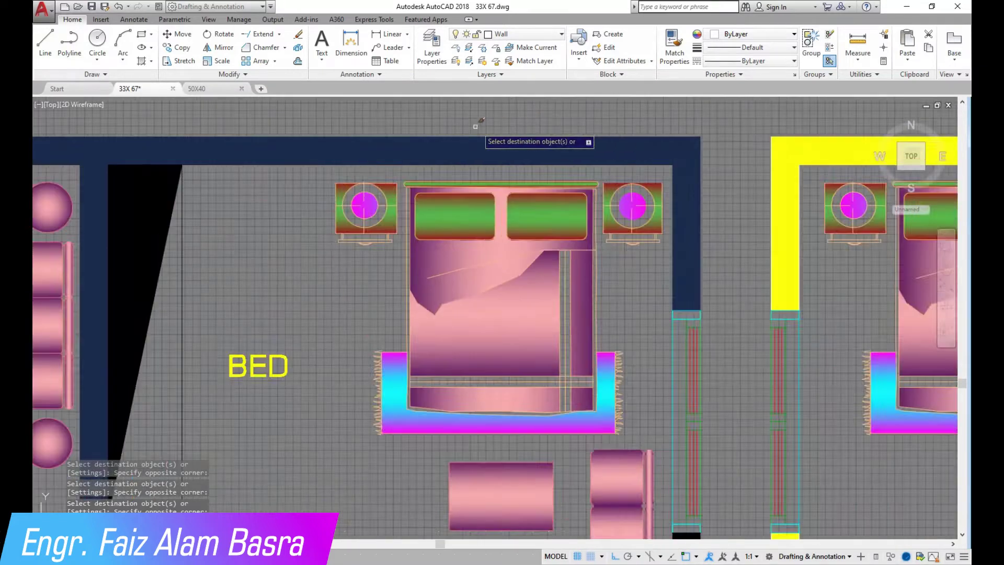
scroll(397, 134, down, 5)
scroll(287, 403, up, 4)
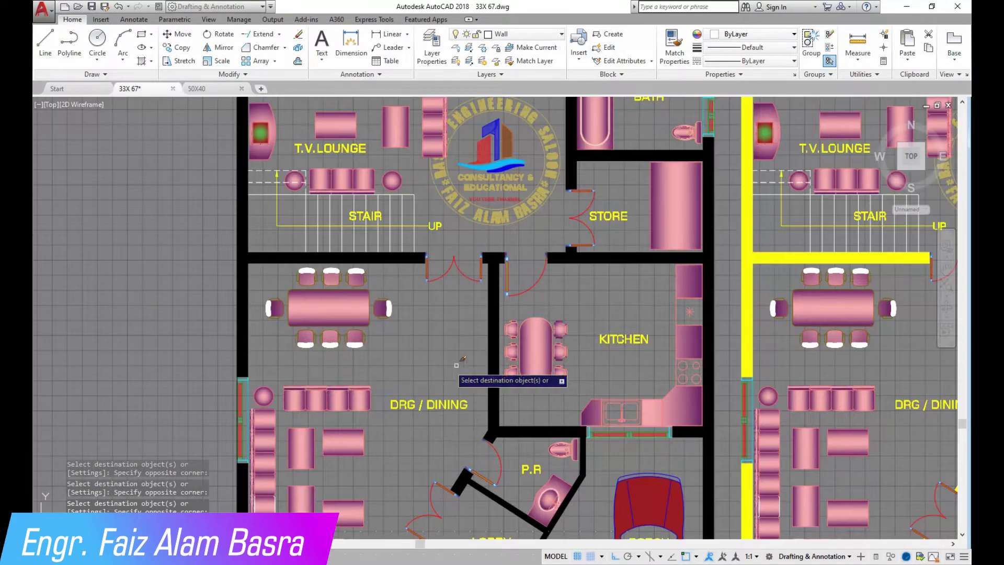
scroll(523, 444, up, 2)
scroll(526, 426, up, 2)
scroll(416, 327, down, 5)
scroll(403, 338, up, 5)
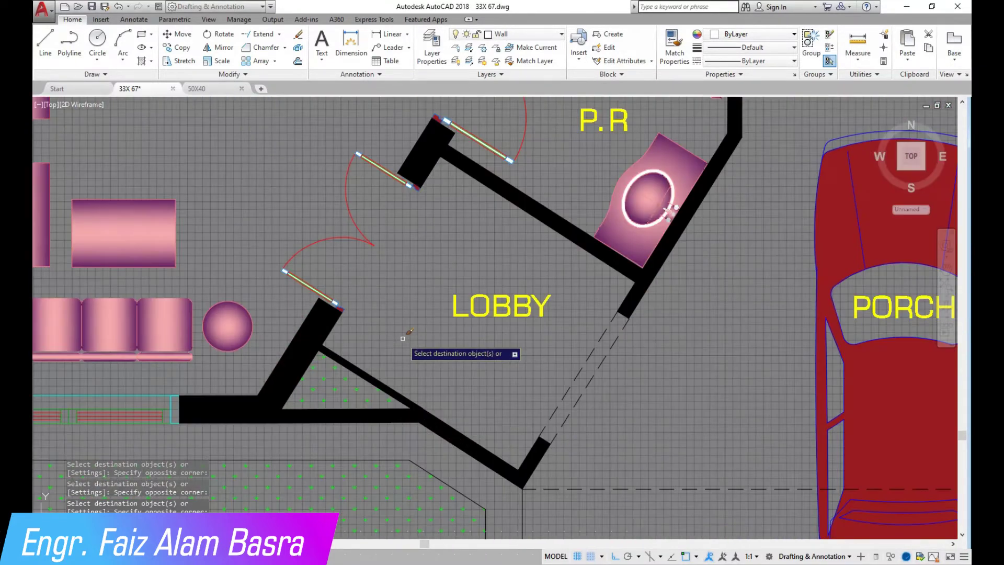
scroll(378, 345, down, 6)
scroll(188, 388, up, 5)
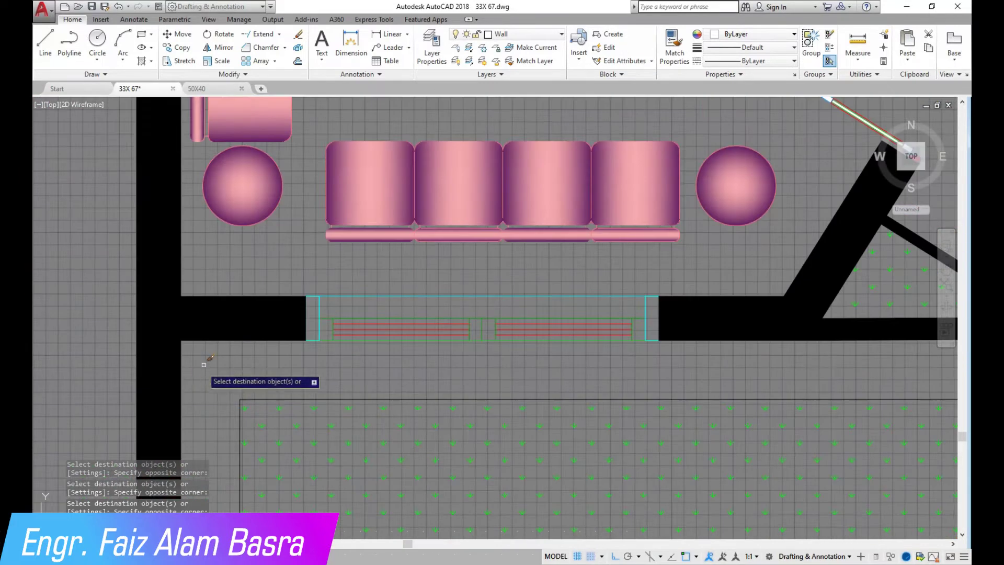
scroll(193, 370, down, 3)
scroll(184, 344, up, 1)
scroll(130, 300, down, 5)
scroll(167, 418, up, 5)
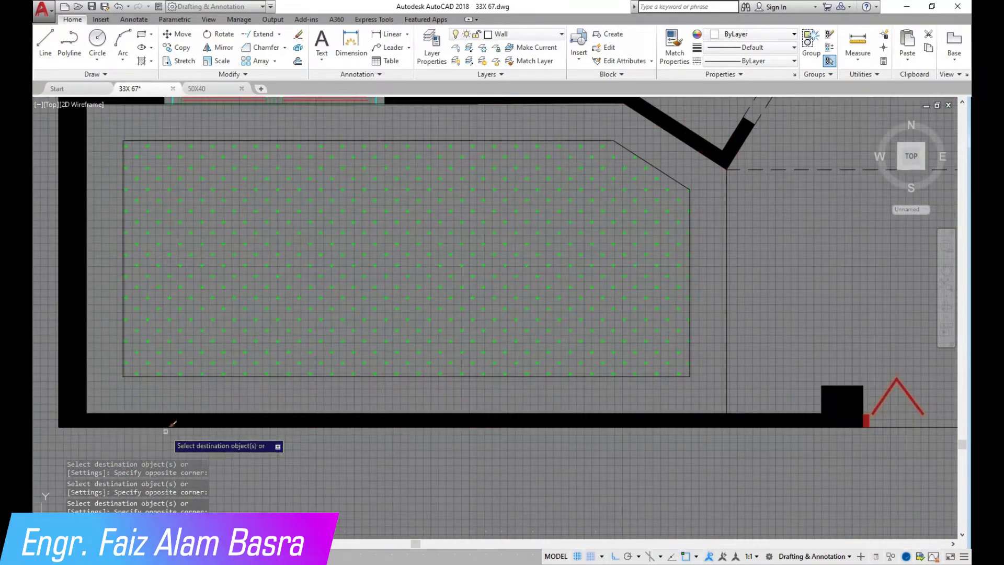
scroll(142, 418, down, 4)
scroll(359, 425, down, 2)
scroll(358, 352, down, 2)
scroll(361, 337, up, 4)
scroll(360, 398, down, 2)
scroll(361, 396, down, 2)
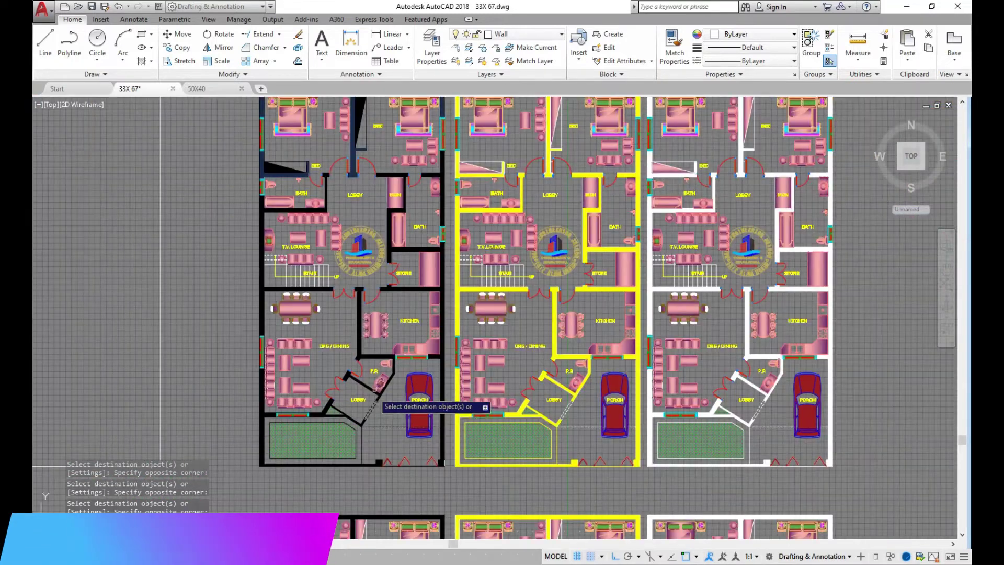
scroll(379, 392, down, 2)
scroll(377, 220, up, 4)
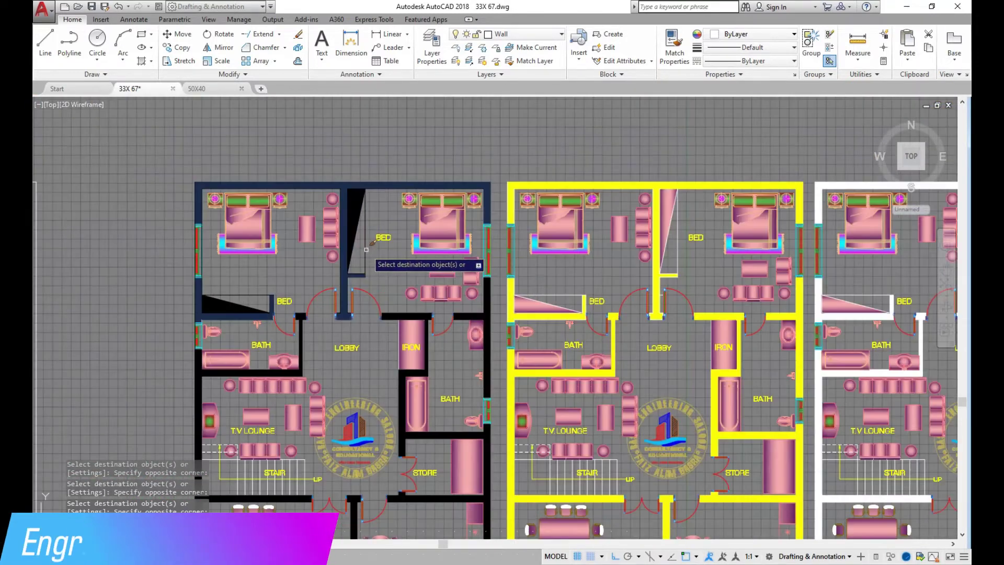
key(Escape)
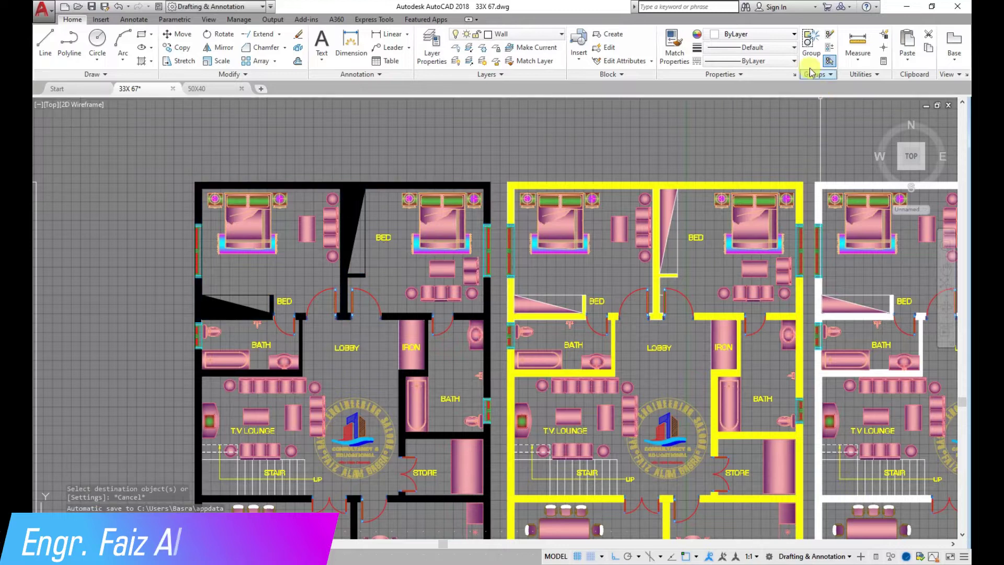
Match the pink wardrobe hatch onto the middle plan's black wardrobe triangle.
click(673, 42)
scroll(441, 235, up, 4)
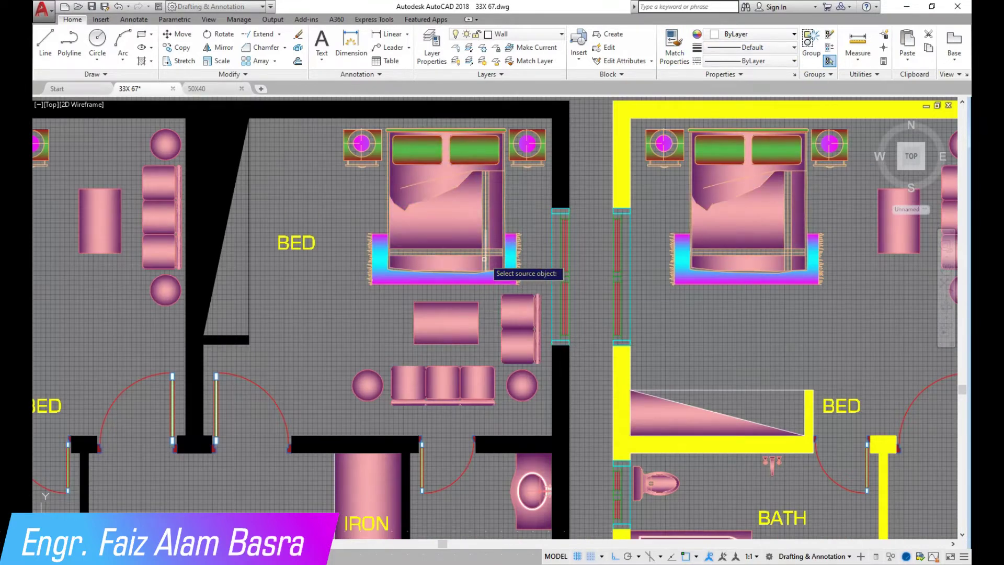
scroll(460, 272, down, 3)
click(825, 195)
click(320, 209)
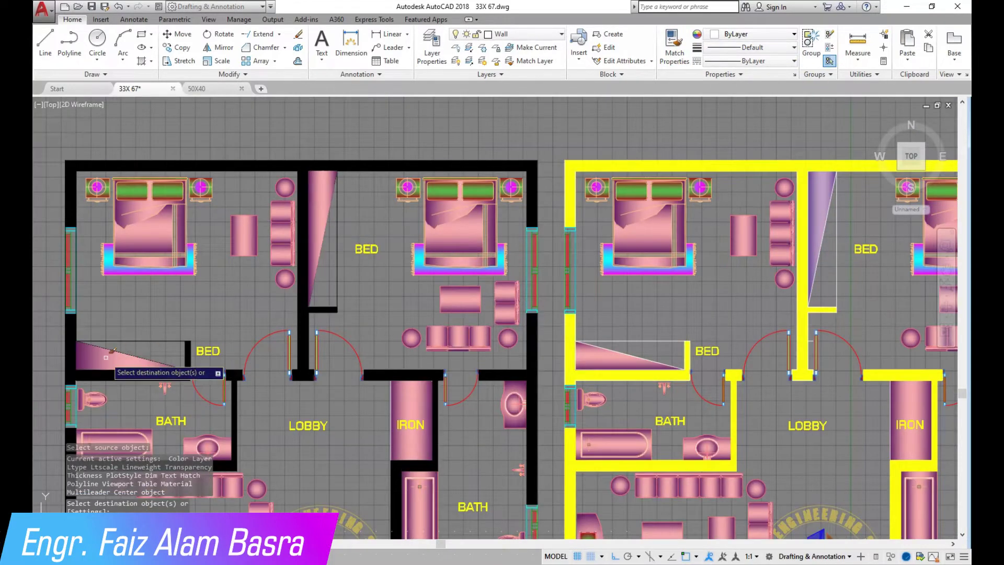
Take the yellow wall column as the source and apply it to a wall end and jamb.
scroll(157, 306, down, 1)
scroll(236, 303, down, 2)
scroll(292, 303, down, 2)
scroll(315, 294, up, 5)
scroll(94, 183, up, 4)
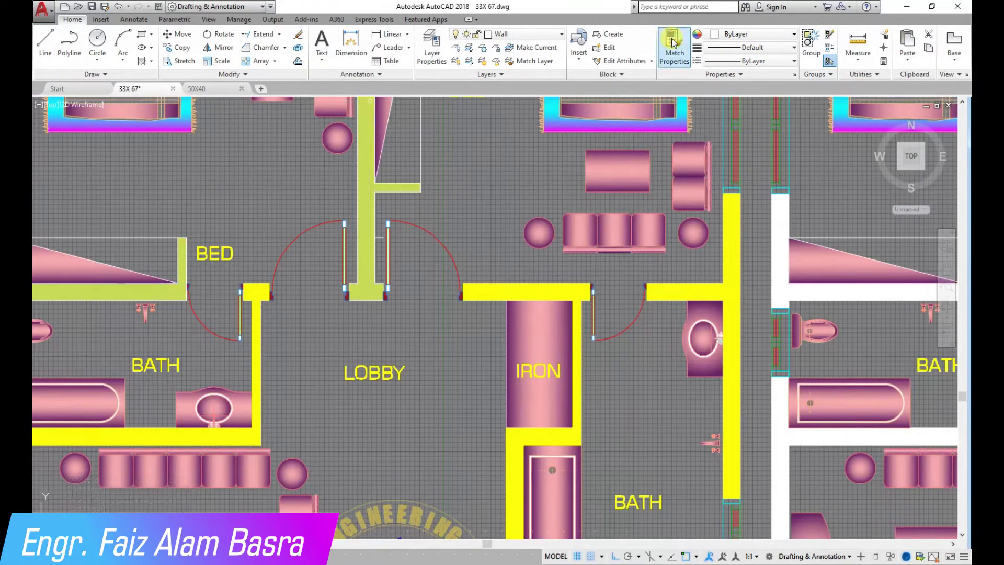
scroll(392, 215, up, 2)
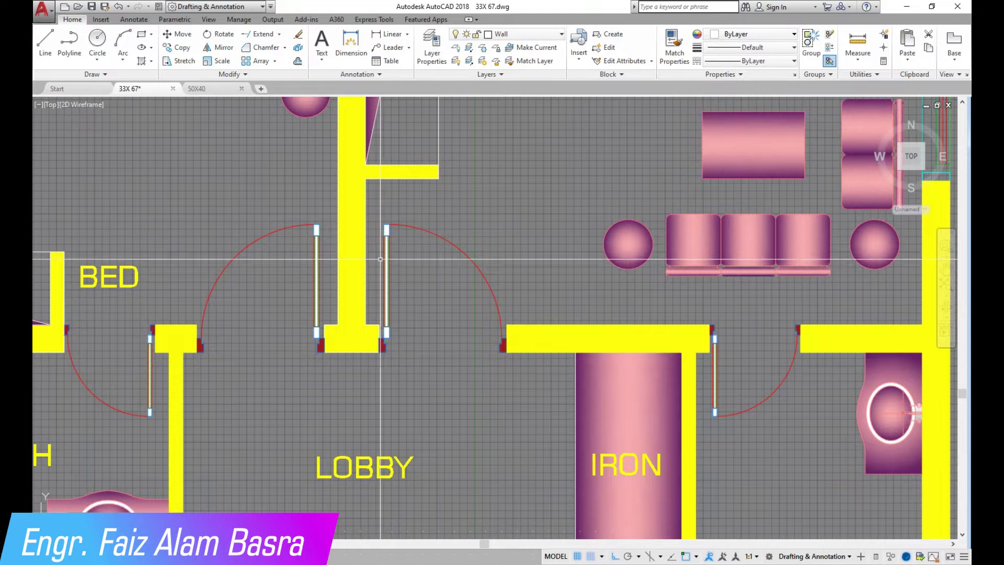
scroll(434, 207, down, 2)
click(395, 202)
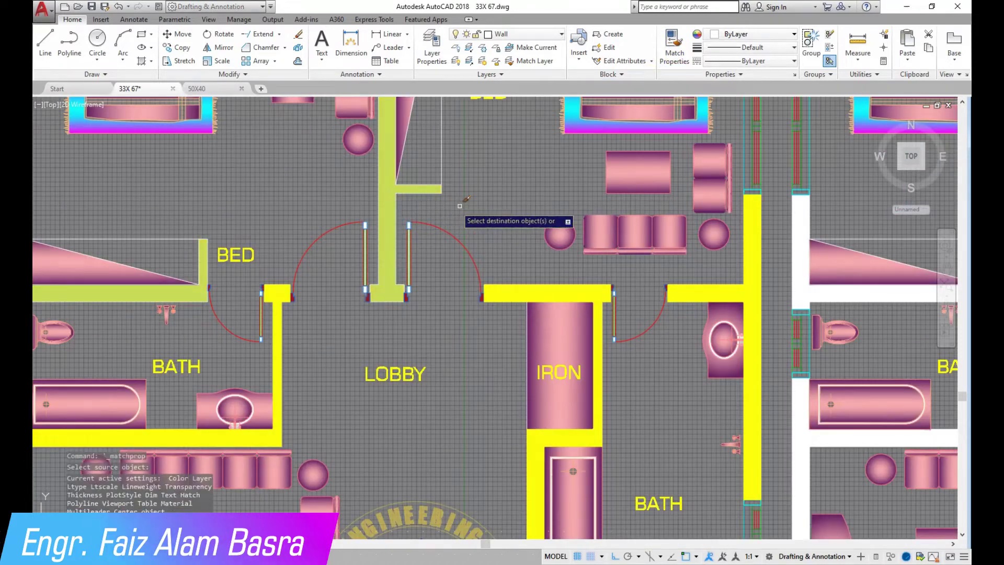
scroll(463, 298, up, 3)
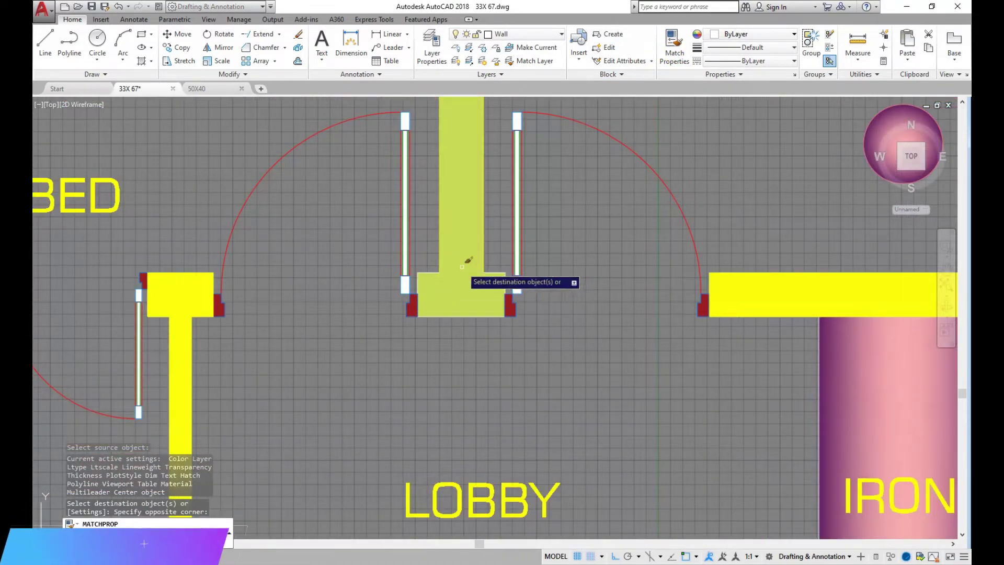
scroll(471, 269, up, 2)
scroll(488, 325, up, 2)
click(516, 371)
click(347, 217)
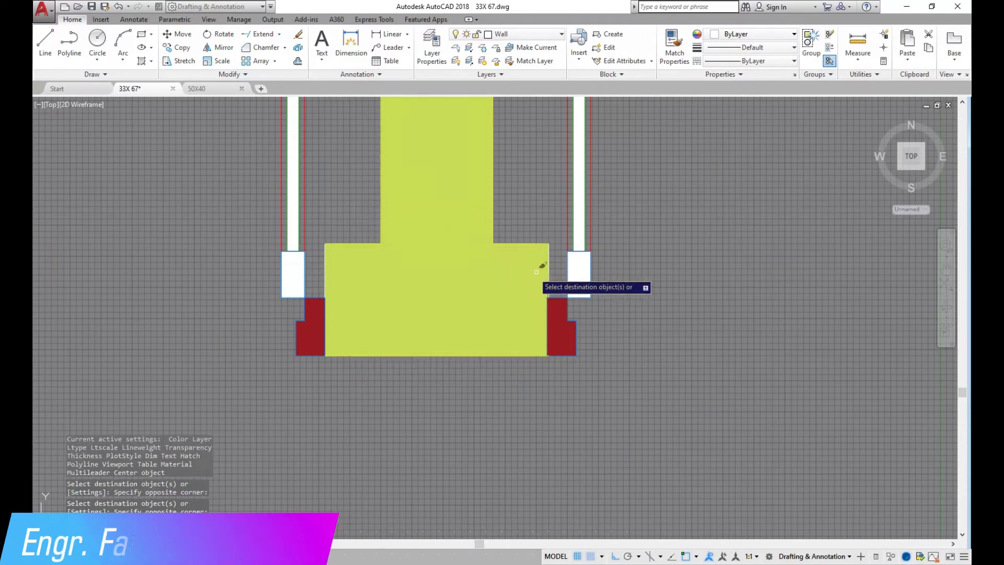
click(330, 216)
Extend the yellow wall colour to the BED wall corner and bedroom walls.
scroll(558, 276, down, 4)
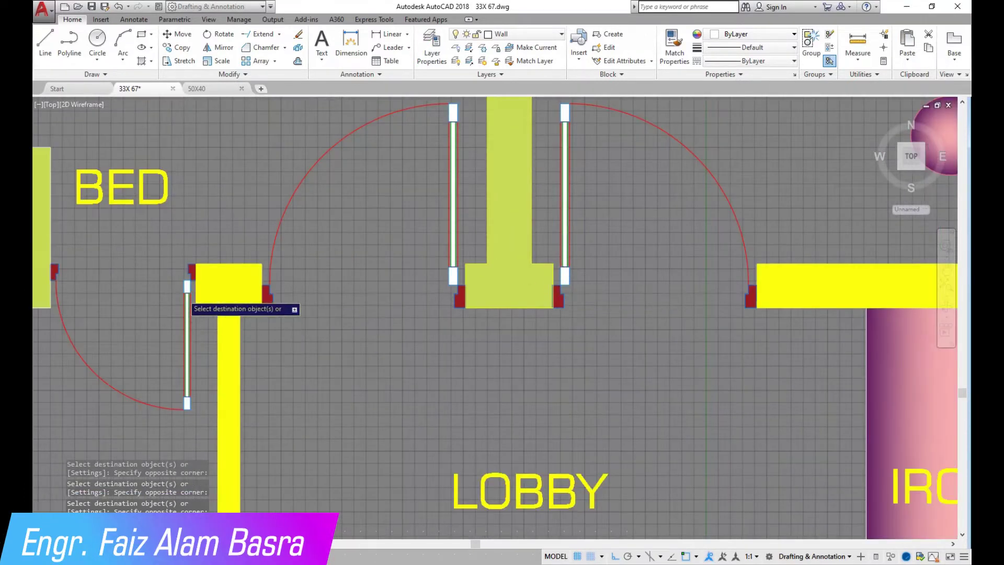
scroll(529, 317, down, 2)
scroll(377, 321, up, 4)
click(375, 410)
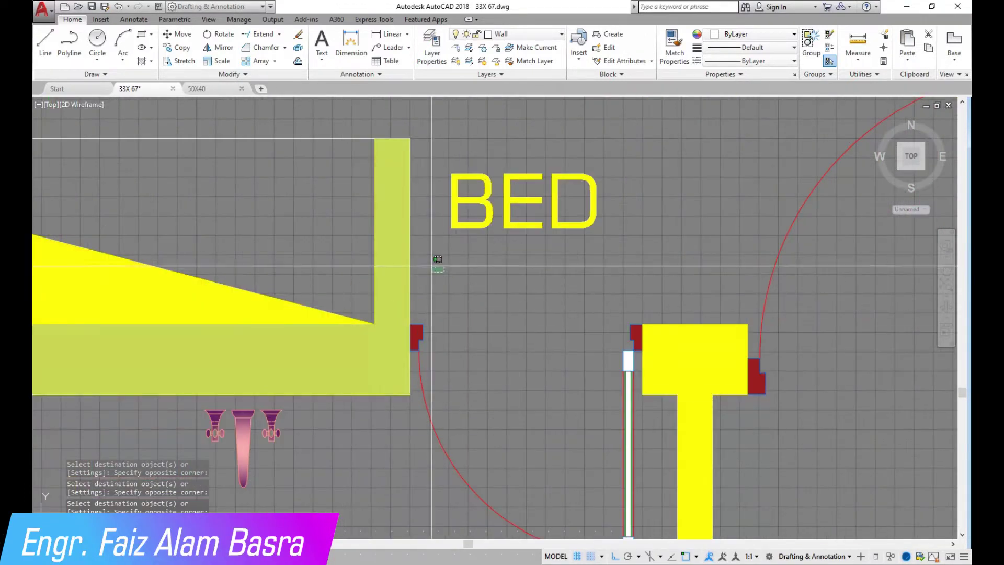
scroll(449, 231, down, 4)
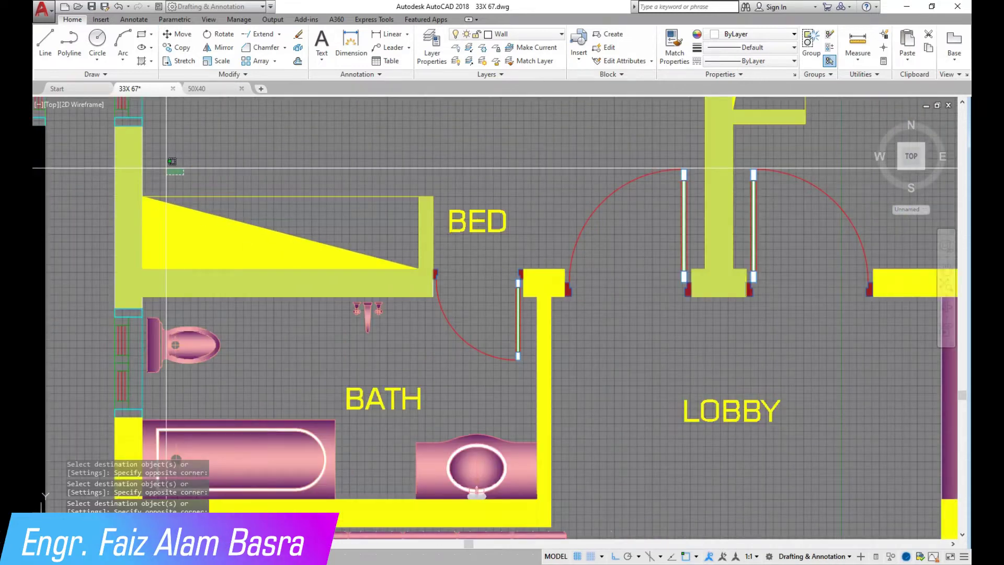
scroll(172, 202, down, 3)
scroll(236, 251, down, 2)
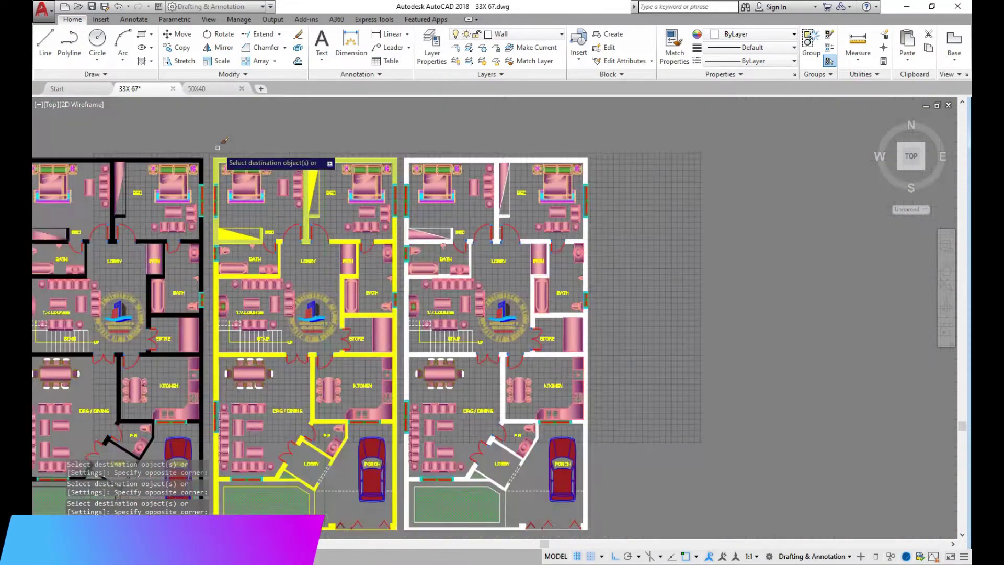
scroll(218, 148, up, 7)
click(489, 233)
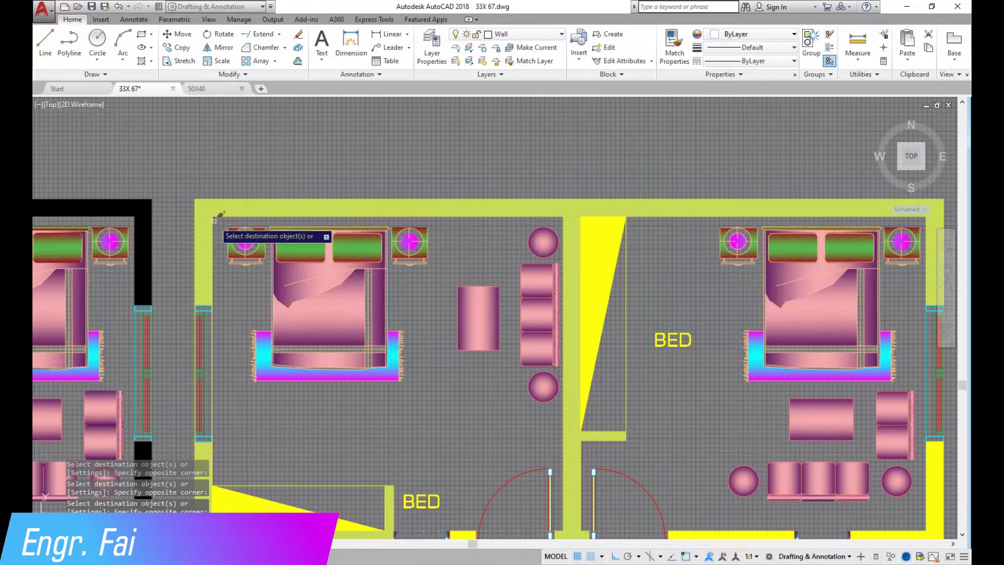
scroll(184, 219, down, 6)
scroll(207, 167, down, 2)
scroll(246, 242, down, 2)
scroll(273, 309, down, 1)
scroll(306, 340, up, 1)
scroll(306, 335, up, 4)
scroll(398, 366, up, 2)
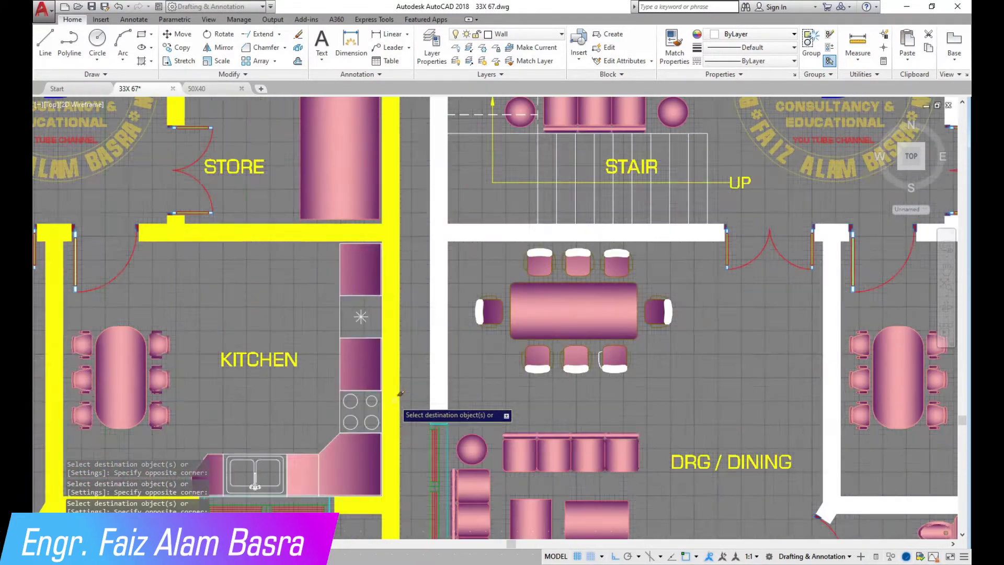
scroll(254, 212, down, 5)
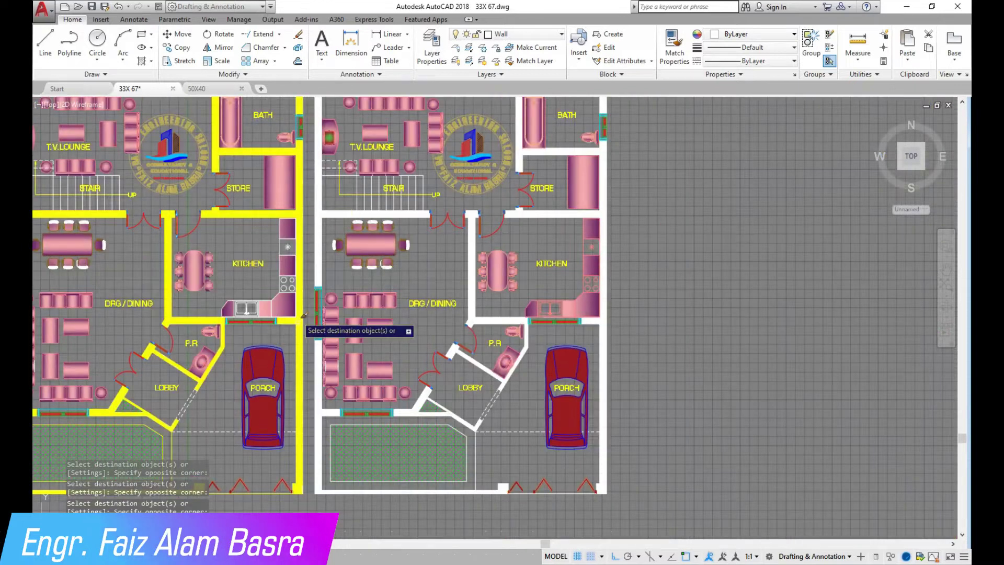
scroll(300, 450, up, 5)
scroll(244, 392, down, 4)
Set the dashed lobby and porch lines to Yellow from the Properties colour list.
key(Escape)
click(157, 349)
click(130, 295)
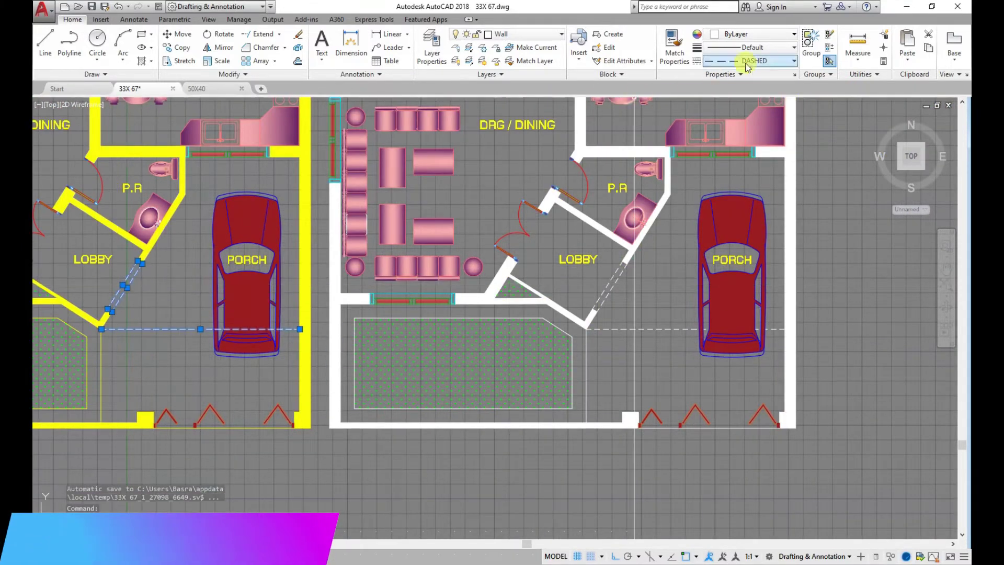
click(793, 38)
click(727, 144)
key(Escape)
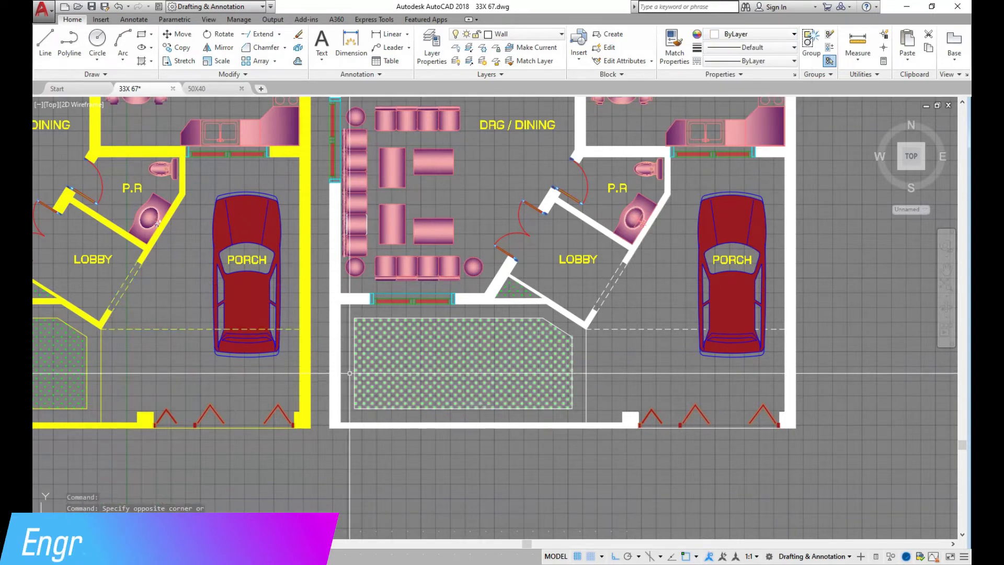
scroll(203, 413, down, 4)
click(203, 412)
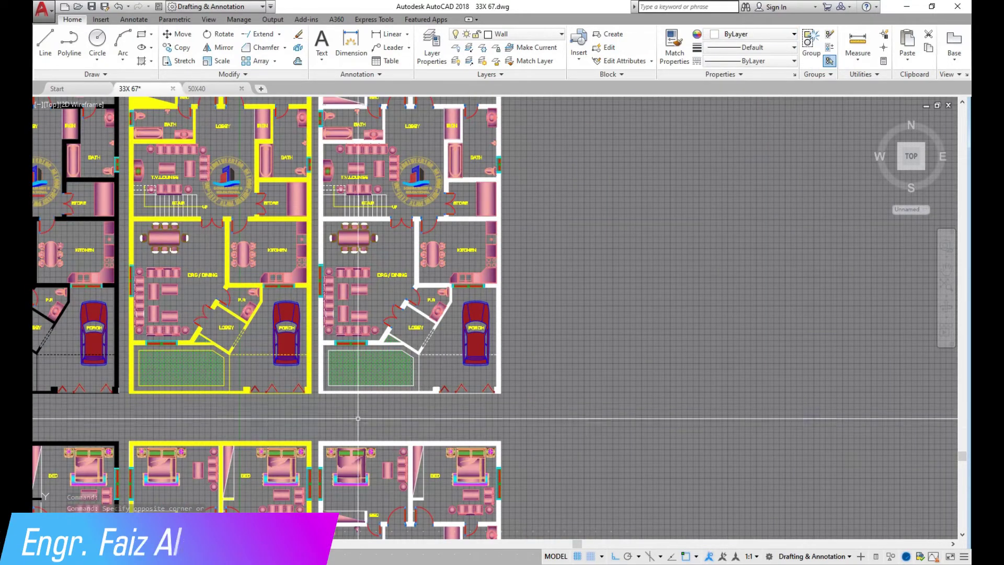
scroll(359, 418, down, 2)
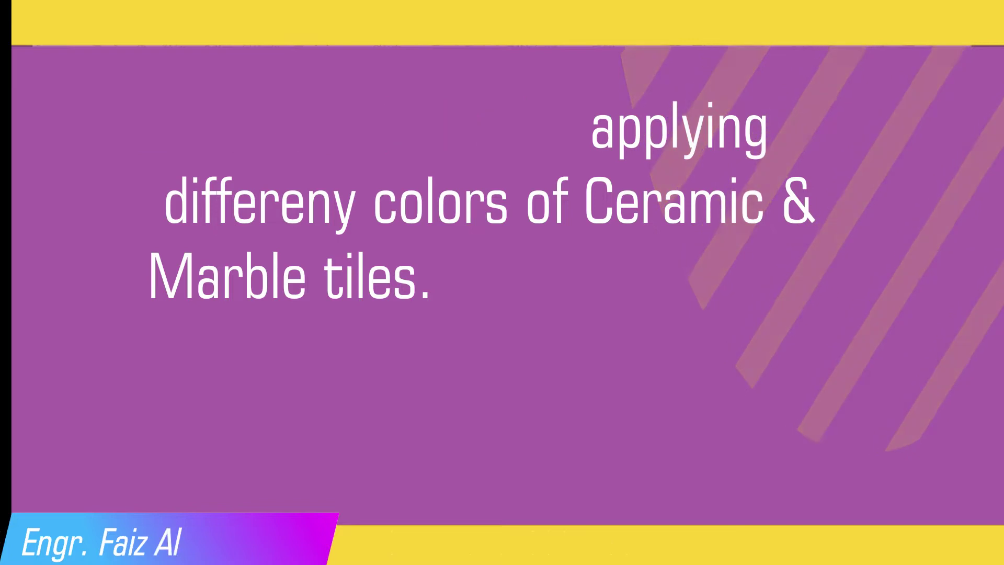
Match the green hatch onto the floors of the top row's plans.
click(674, 45)
click(502, 178)
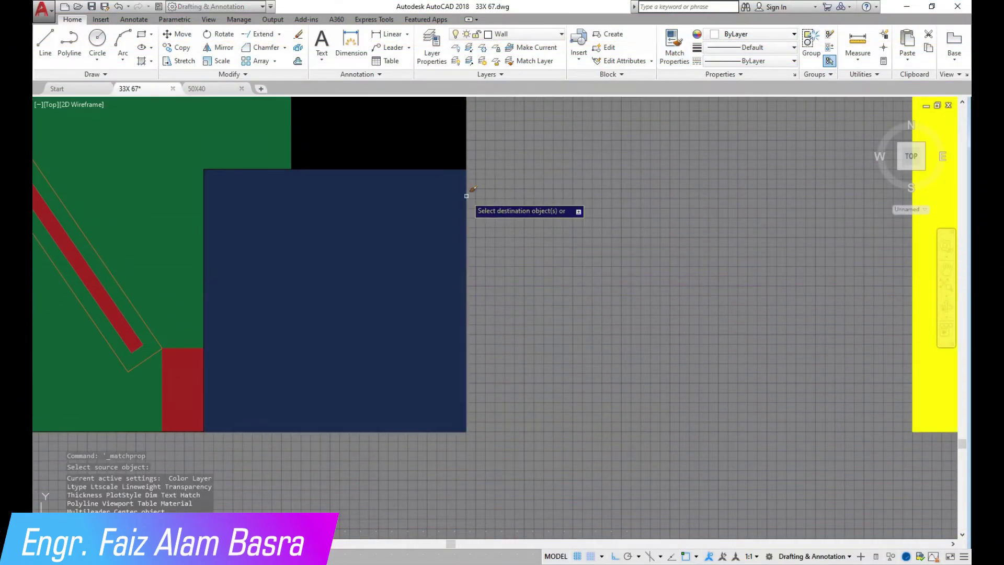
scroll(264, 236, down, 3)
middle_drag(265, 236, 89, 269)
scroll(33, 269, down, 3)
middle_drag(601, 272, 387, 261)
scroll(398, 220, up, 5)
scroll(418, 268, up, 3)
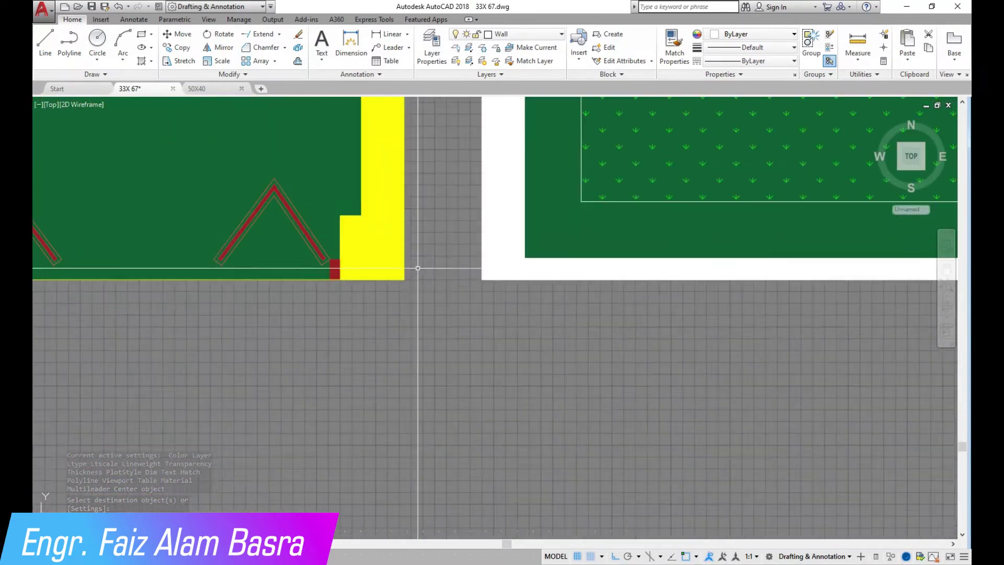
scroll(418, 268, down, 5)
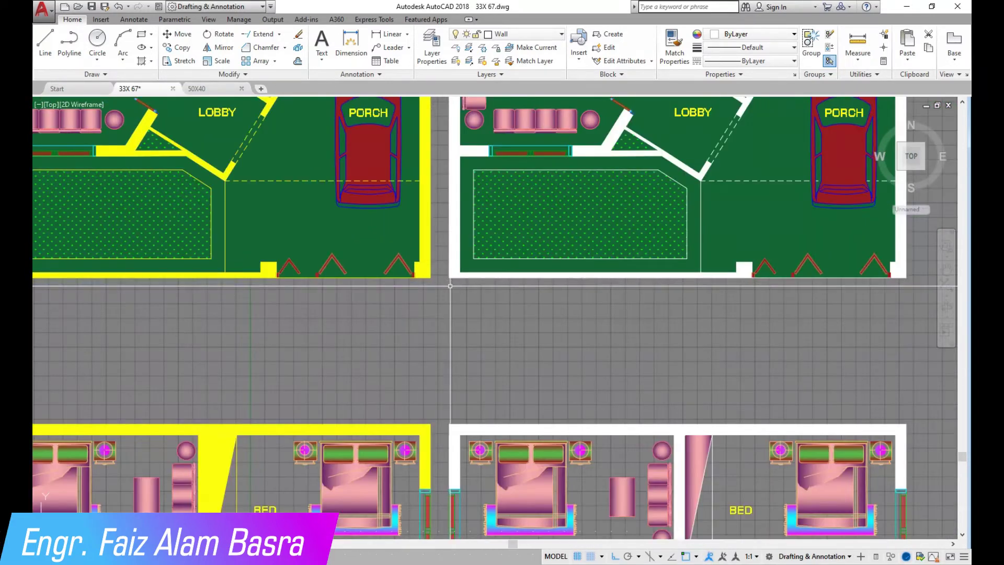
scroll(451, 286, down, 2)
scroll(522, 291, up, 3)
scroll(516, 240, up, 2)
scroll(524, 252, up, 2)
scroll(524, 252, down, 3)
scroll(418, 288, down, 3)
scroll(322, 305, down, 2)
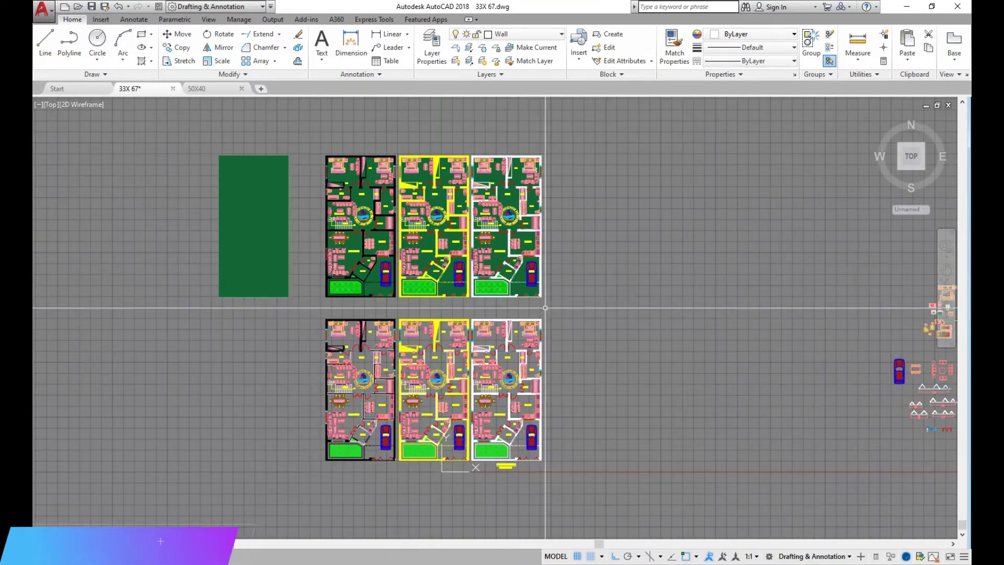
Delete the green sample rectangle.
click(308, 309)
click(190, 135)
key(Delete)
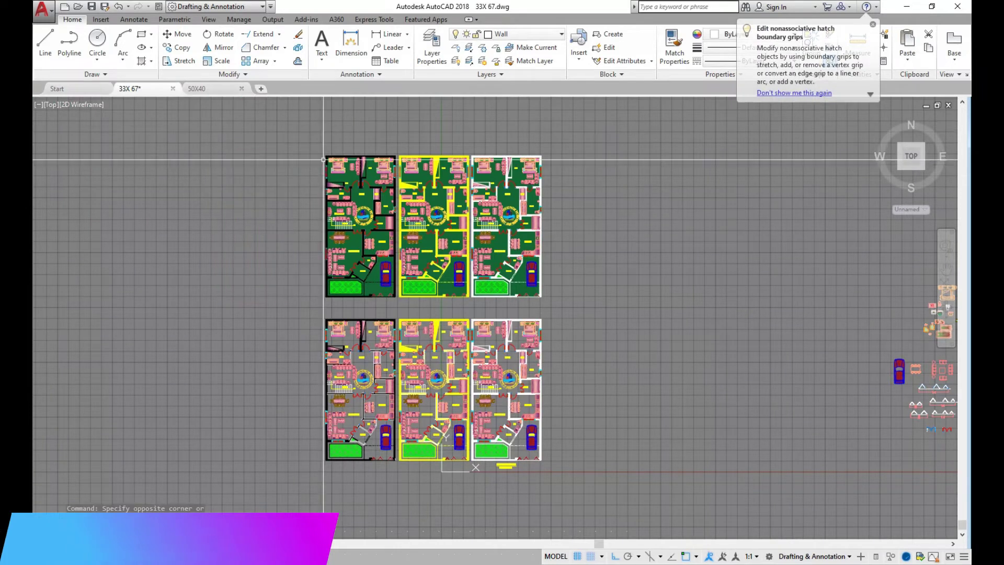
scroll(394, 206, up, 4)
scroll(393, 205, up, 1)
scroll(356, 215, down, 2)
scroll(312, 222, up, 3)
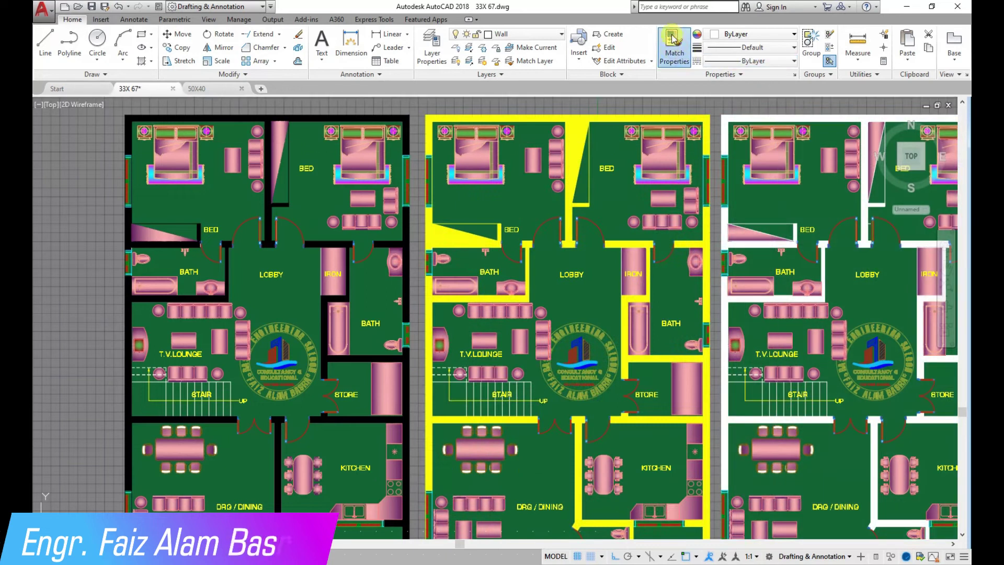
Match a plan's fill onto another plan copy, finishing with a right-click.
click(672, 39)
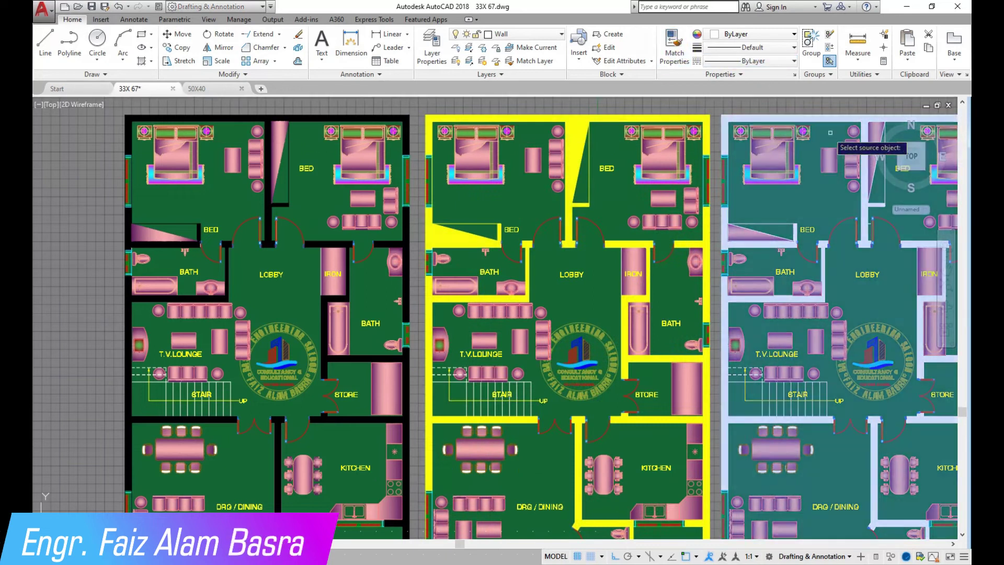
scroll(842, 146, up, 3)
scroll(434, 217, down, 1)
scroll(702, 200, up, 1)
click(702, 201)
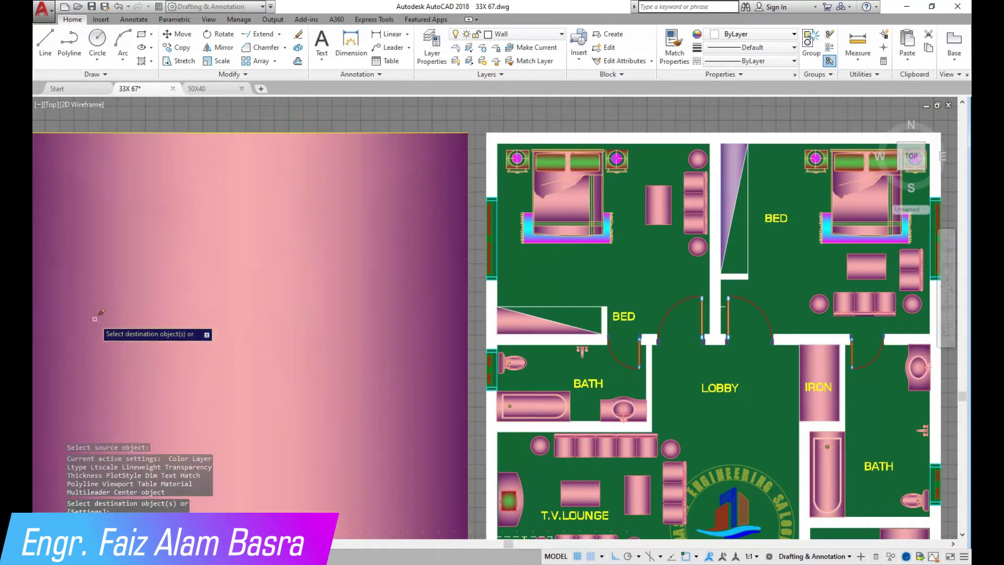
scroll(468, 230, down, 3)
scroll(314, 254, up, 2)
scroll(316, 275, up, 4)
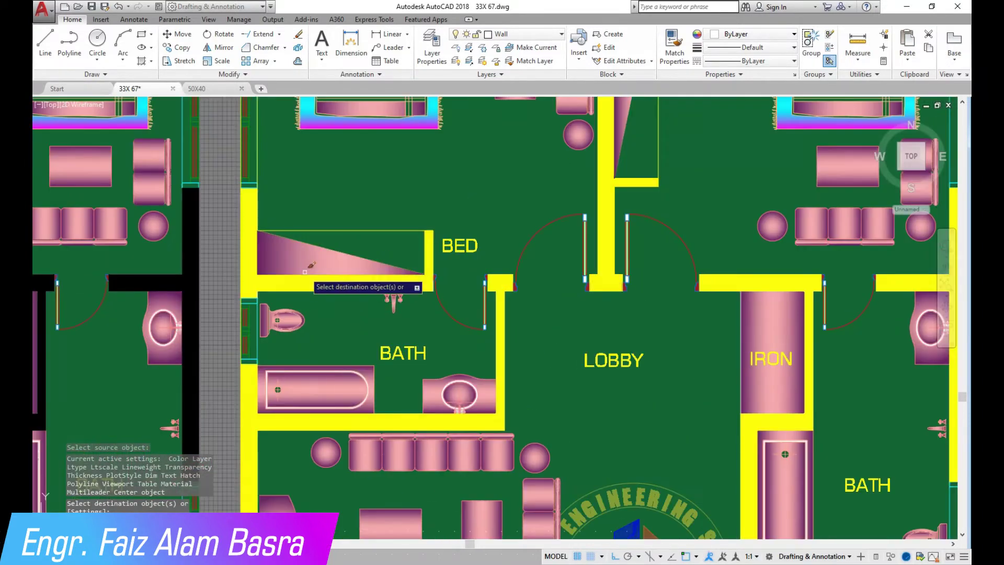
right_click(298, 259)
scroll(290, 264, down, 2)
scroll(289, 255, down, 2)
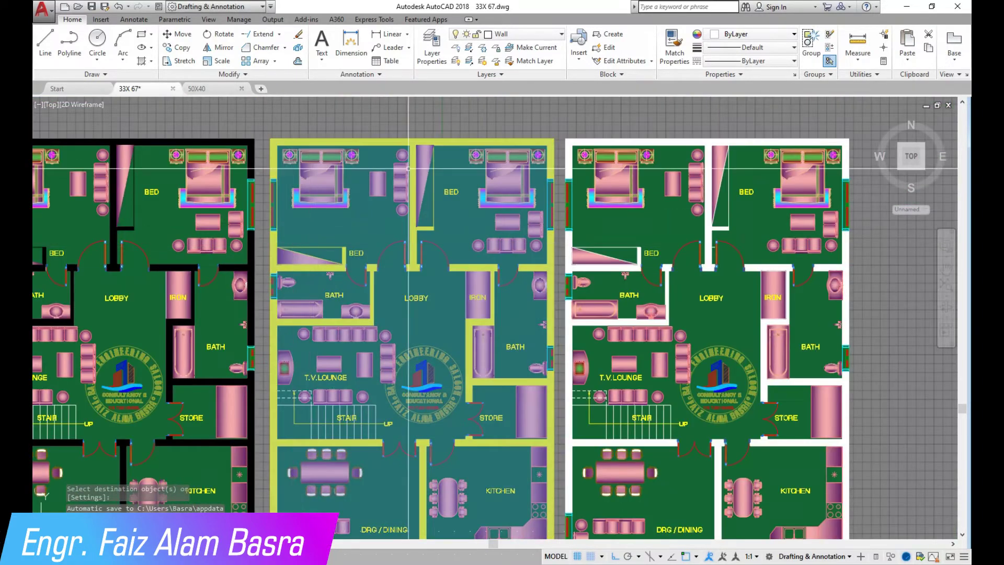
Copy the purple bedroom triangle's fill onto the bottom plans, including the IRON cabinet.
click(675, 45)
scroll(503, 115, down, 4)
scroll(458, 339, up, 5)
scroll(163, 304, up, 2)
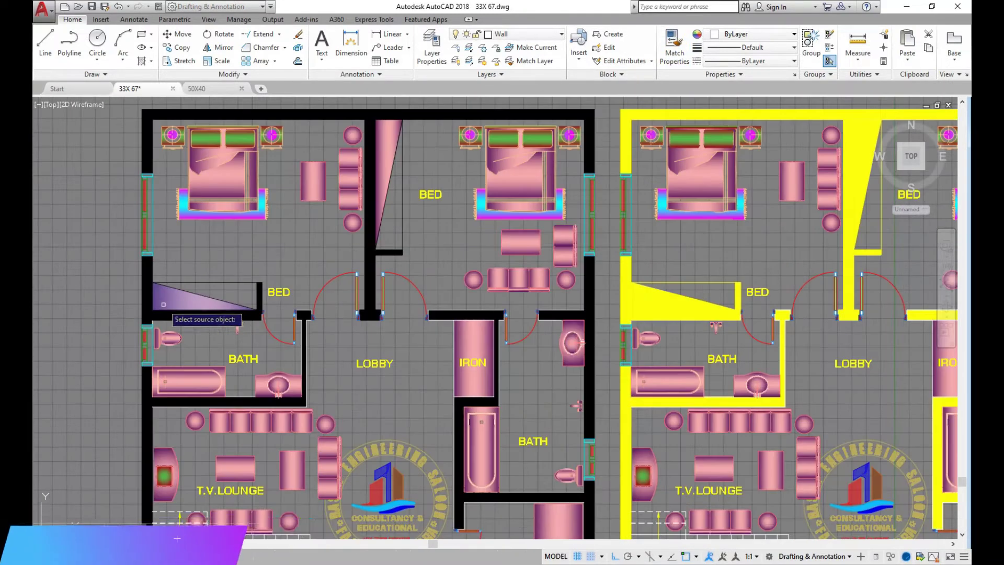
click(165, 301)
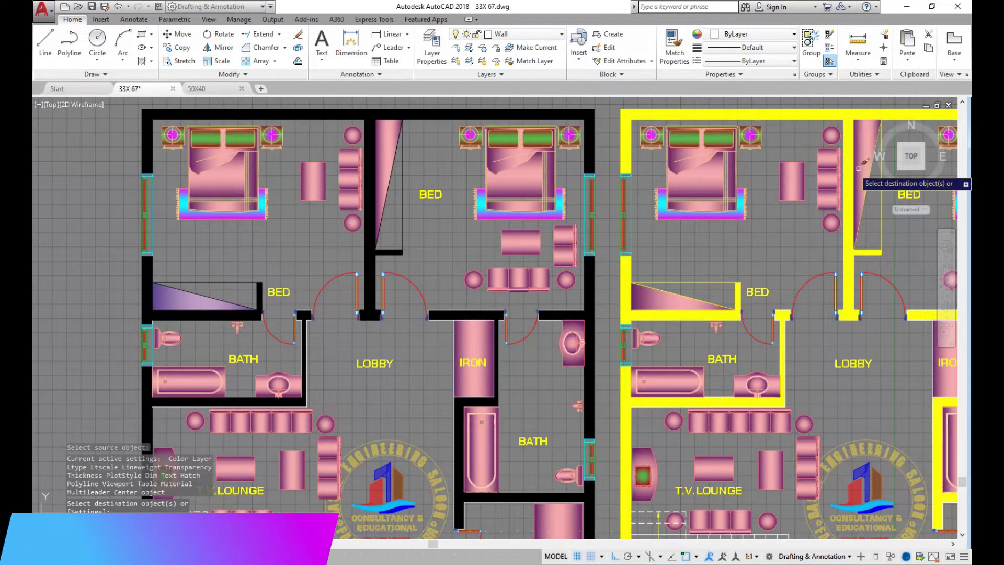
scroll(181, 219, down, 4)
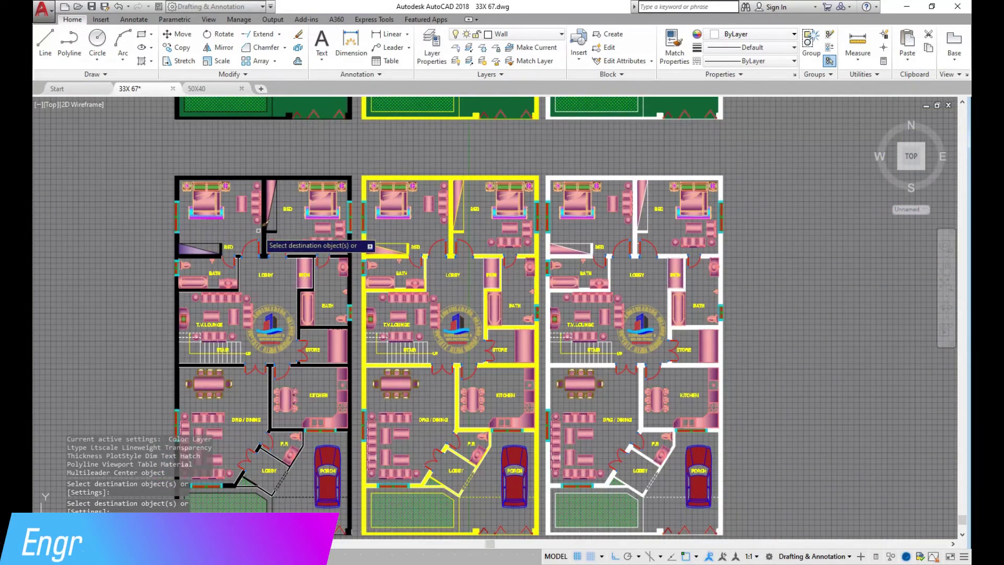
scroll(261, 165, up, 4)
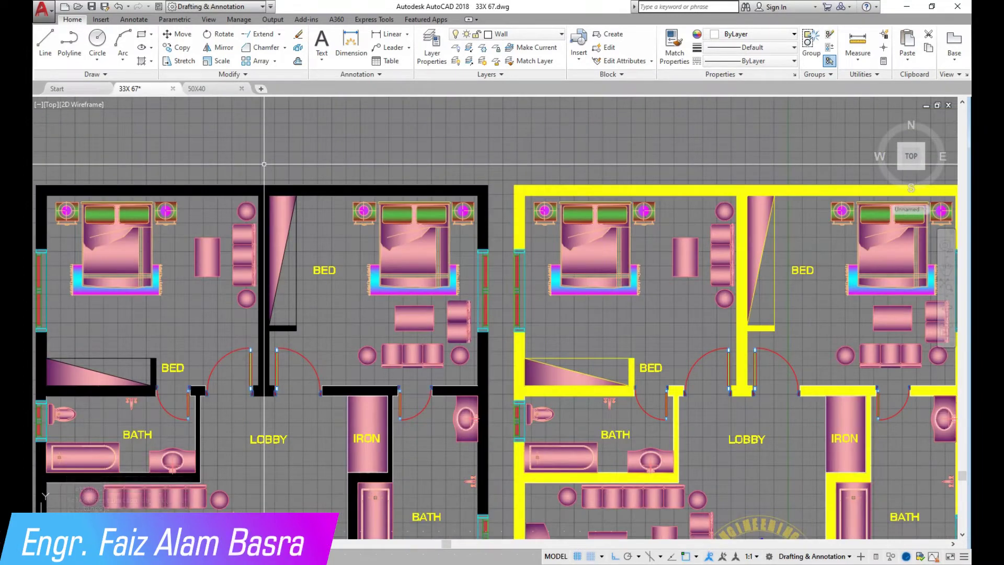
scroll(264, 164, down, 2)
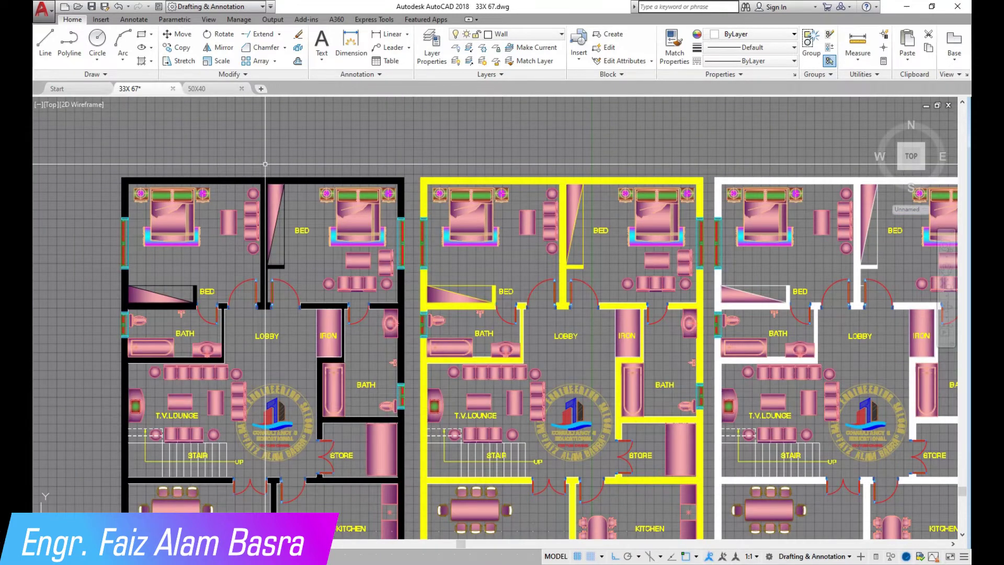
scroll(349, 395, up, 3)
scroll(309, 390, up, 5)
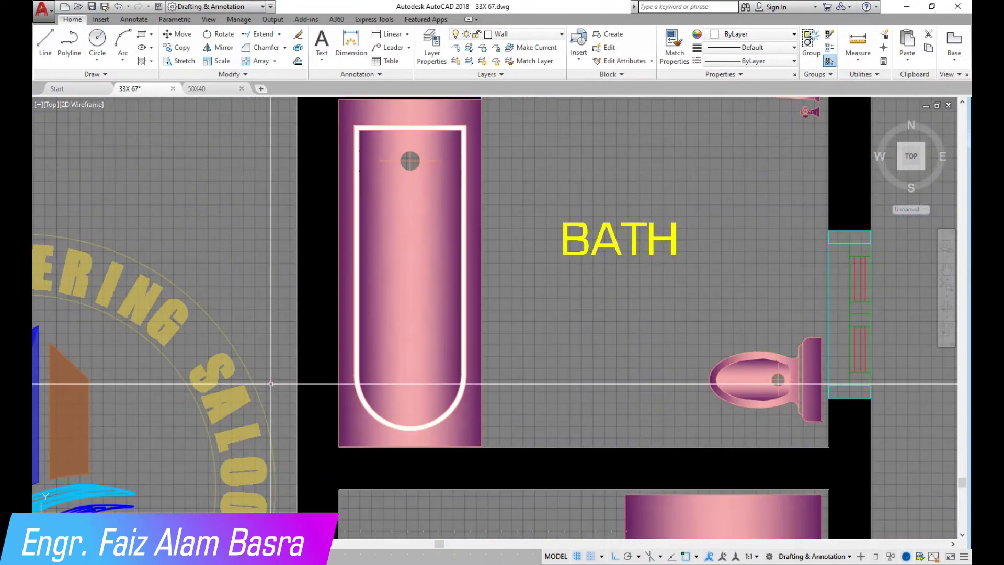
scroll(293, 323, down, 6)
scroll(372, 273, down, 1)
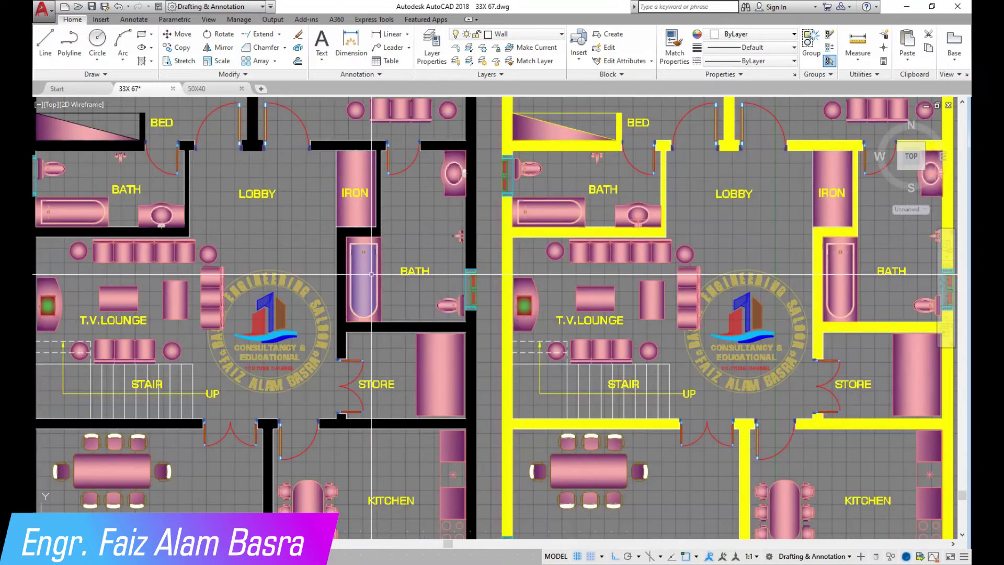
scroll(377, 273, down, 4)
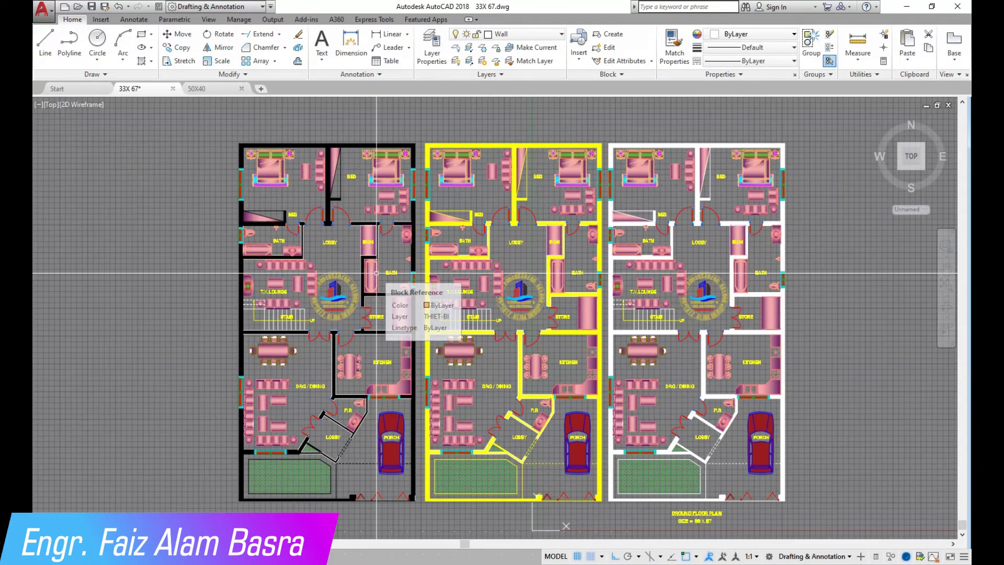
scroll(377, 273, up, 3)
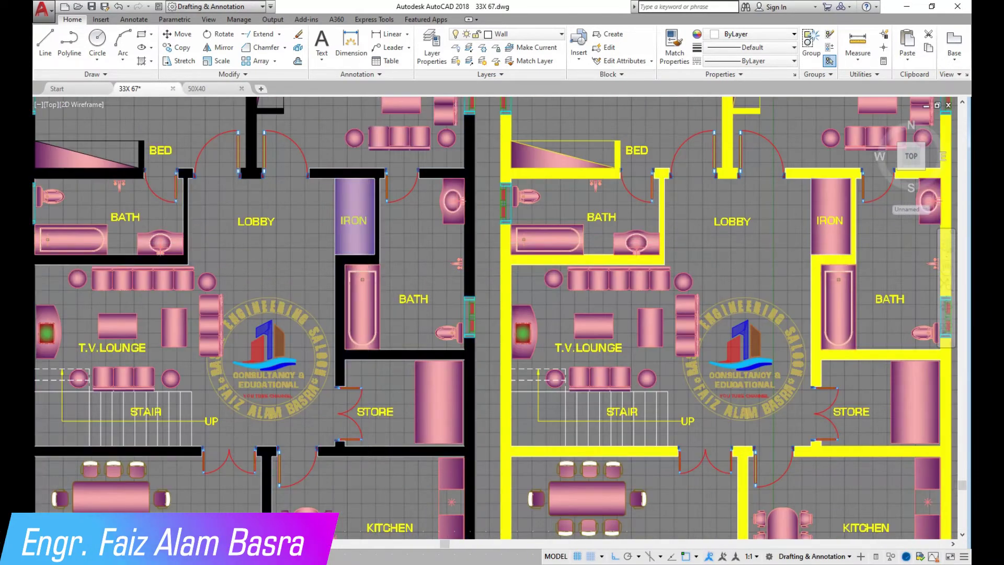
scroll(365, 344, up, 3)
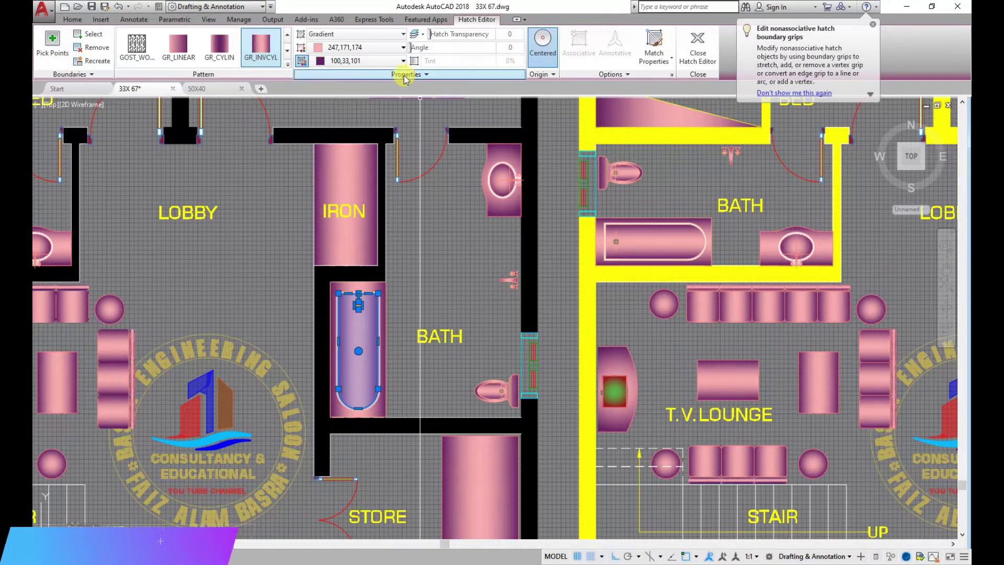
Open the bathtub gradient's Color 1 list, then exit the Hatch Editor keeping the pink gradient.
click(405, 47)
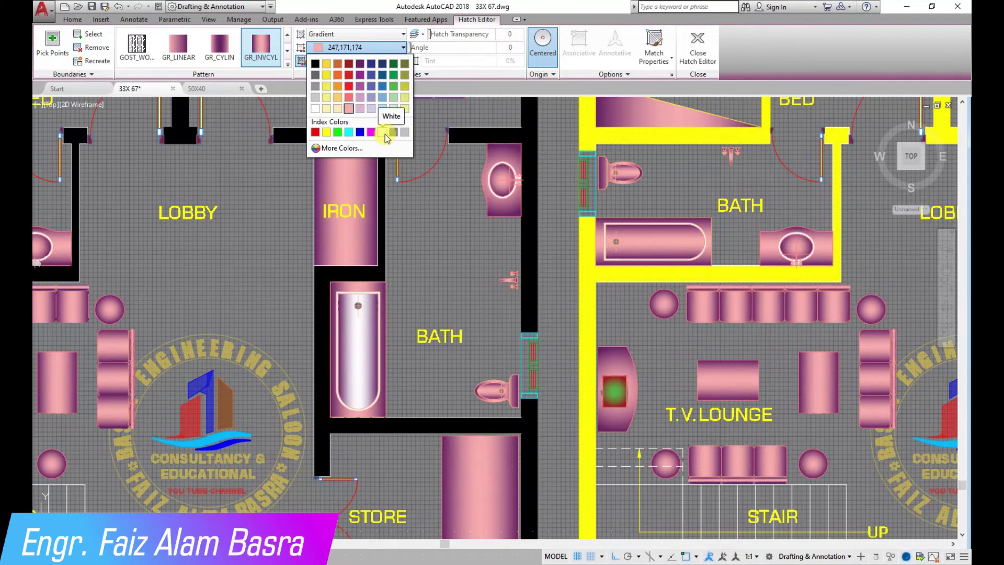
key(Escape)
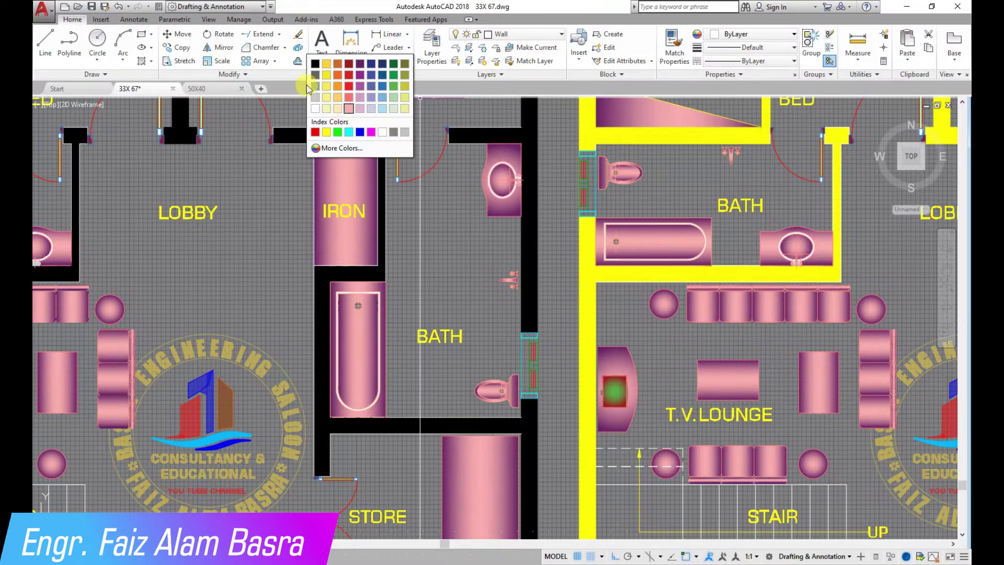
scroll(361, 224, down, 6)
scroll(361, 223, down, 3)
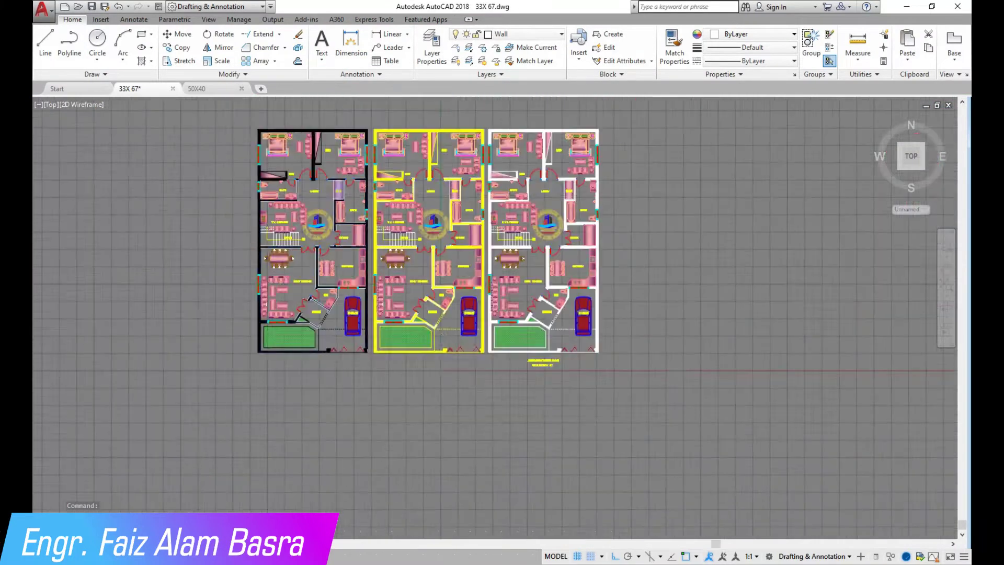
Copy the yellow-walled plan and place the copy right of the white-walled plan.
scroll(330, 222, down, 5)
scroll(342, 129, up, 5)
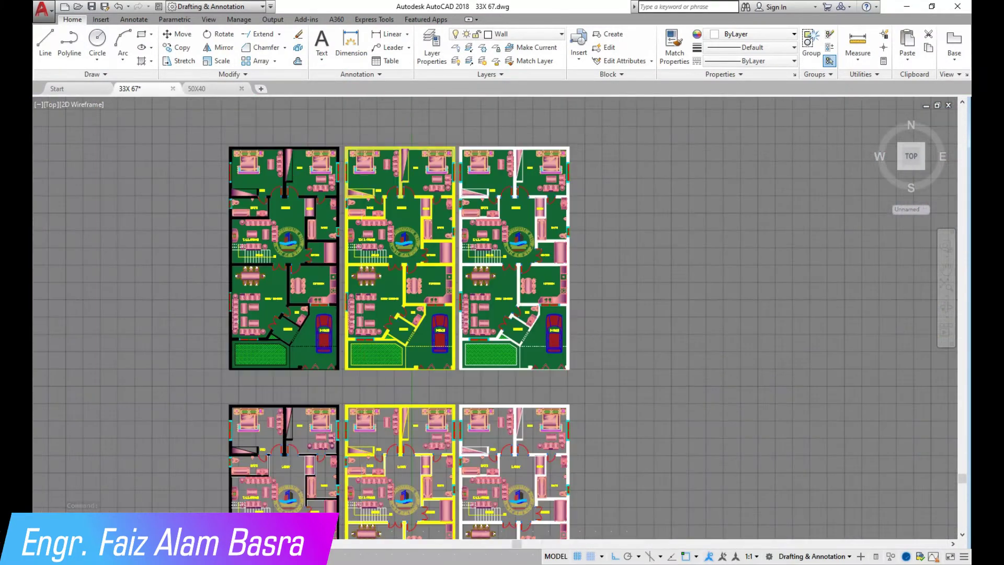
scroll(415, 144, up, 2)
click(178, 47)
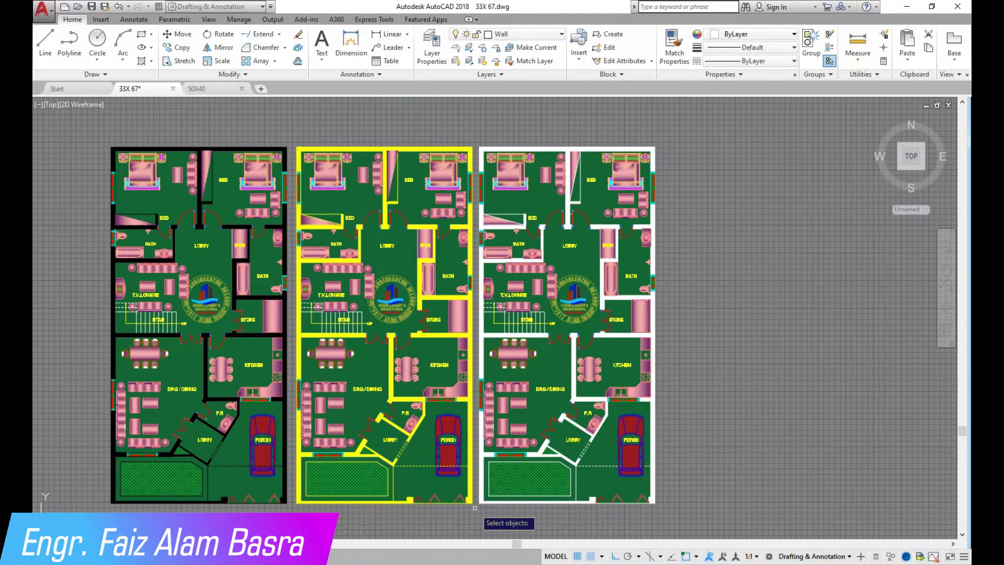
click(475, 508)
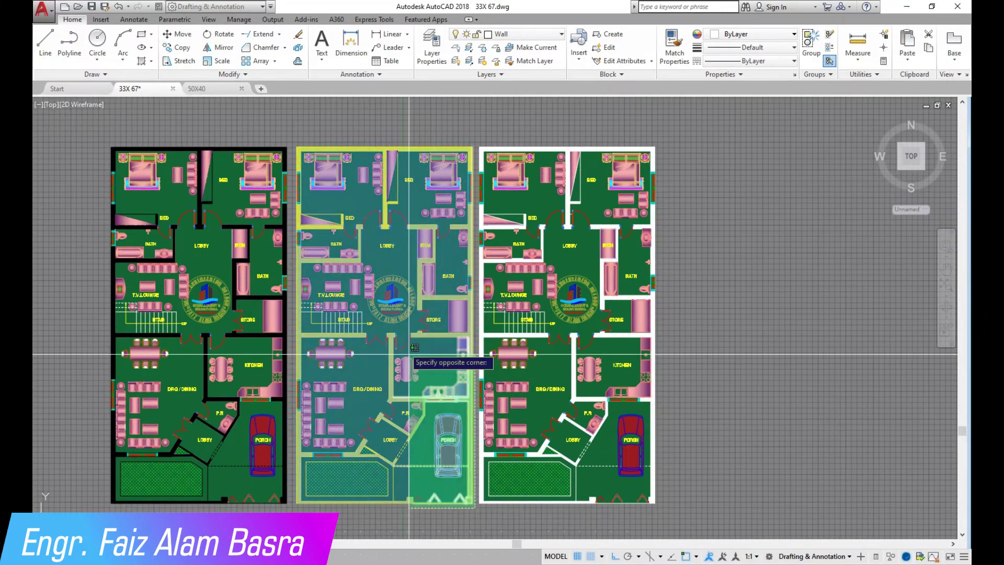
click(295, 134)
key(Return)
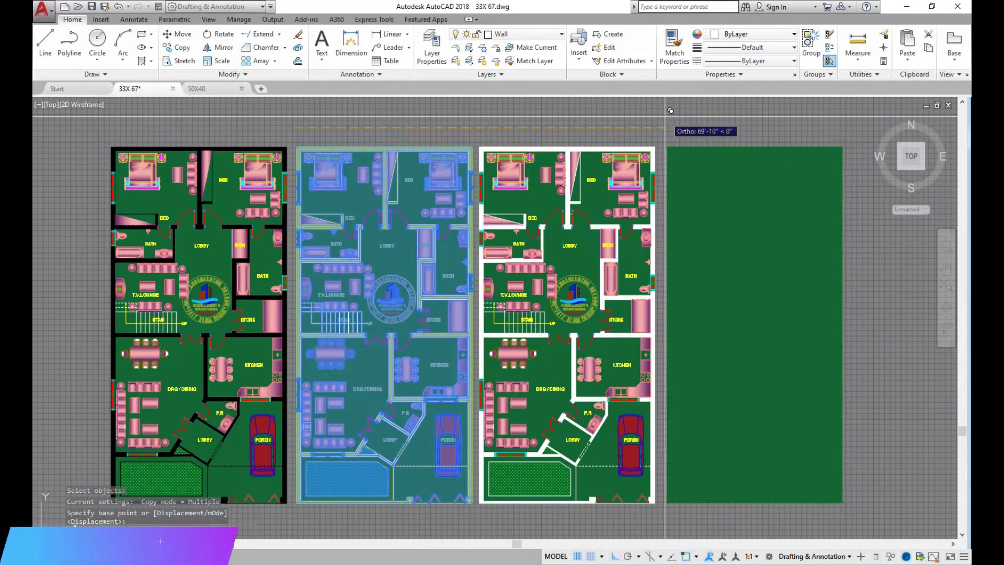
click(668, 110)
key(Escape)
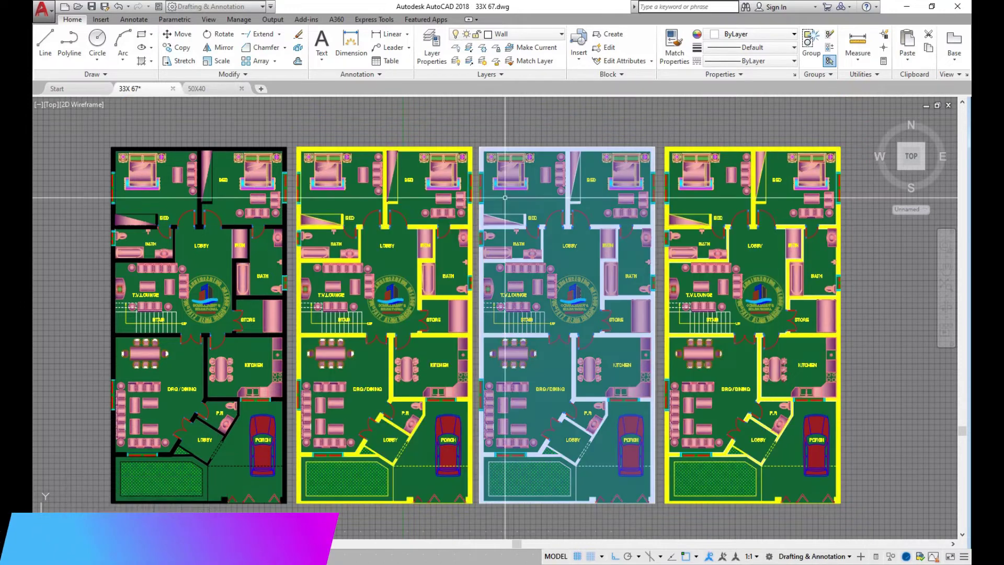
scroll(215, 261, up, 2)
click(214, 261)
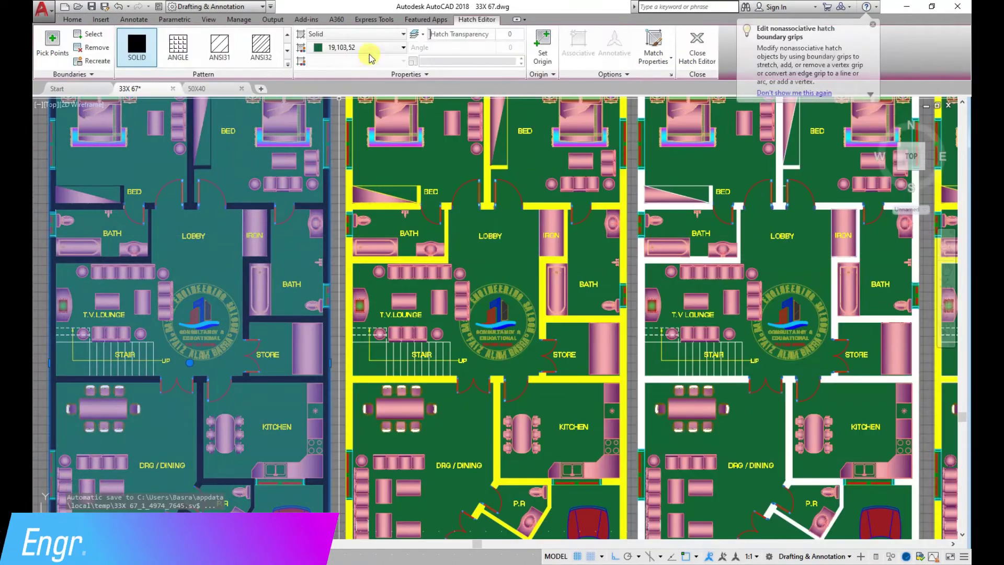
Change the left plan's floor fill colour to purple.
click(404, 48)
click(361, 97)
key(Escape)
scroll(245, 169, down, 3)
scroll(217, 286, up, 2)
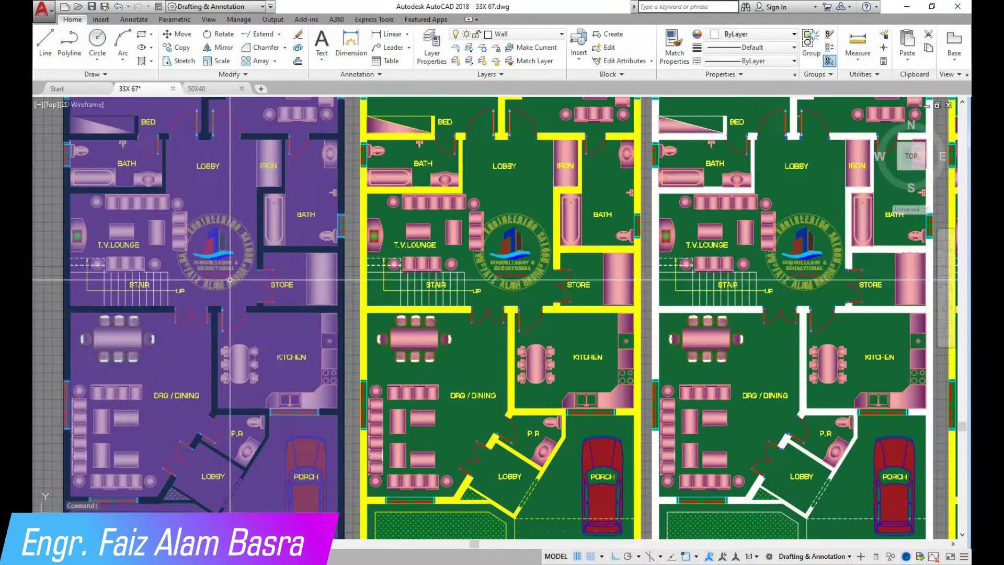
Send the floor fills behind the contents in the left, yellow-walled and white-walled plans.
click(265, 73)
click(282, 103)
click(309, 131)
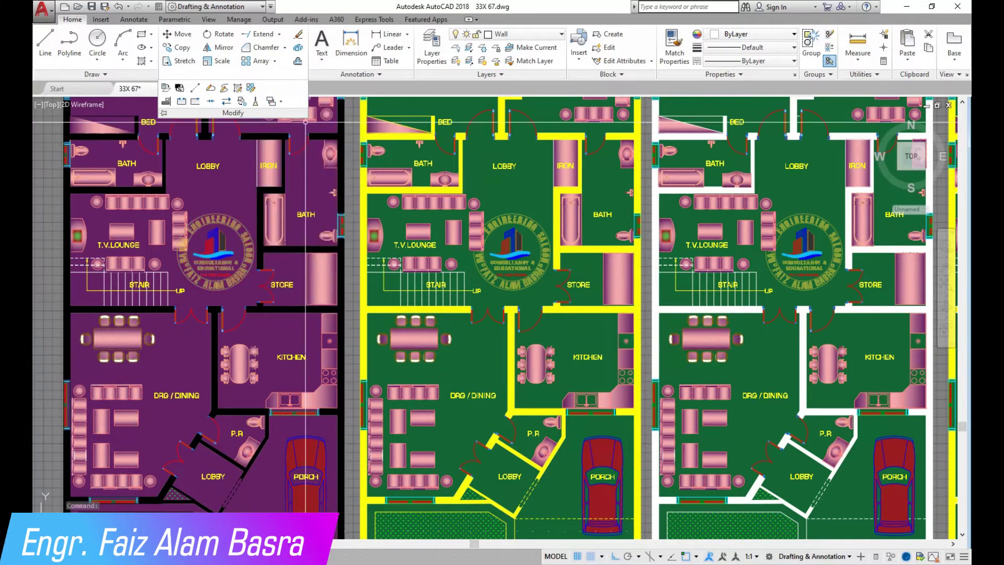
click(506, 214)
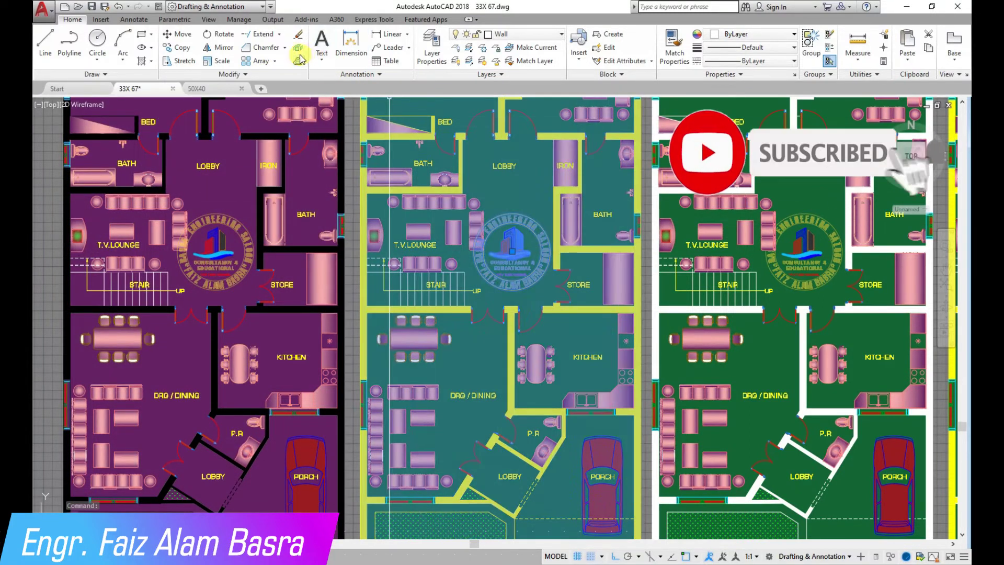
click(293, 76)
click(283, 104)
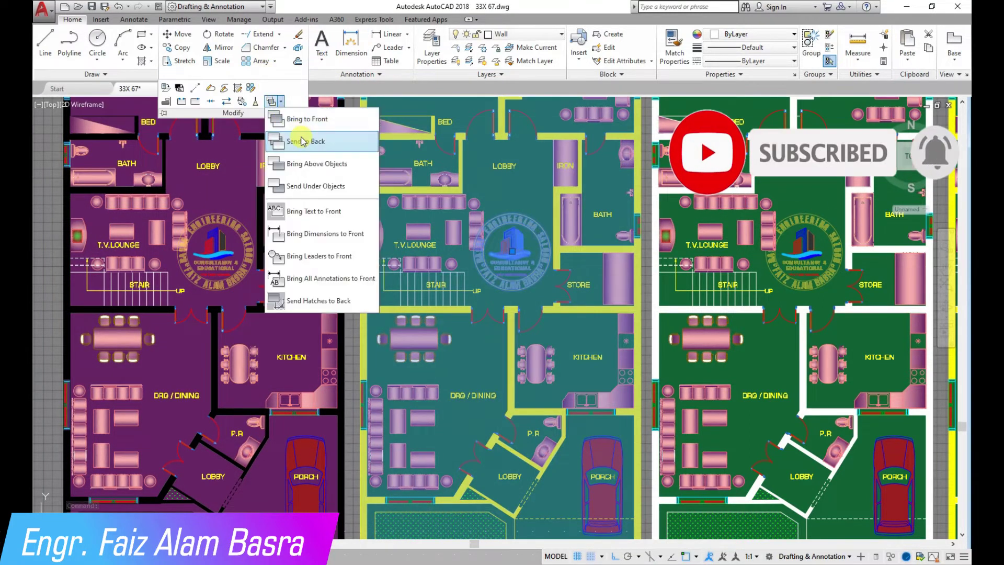
click(306, 139)
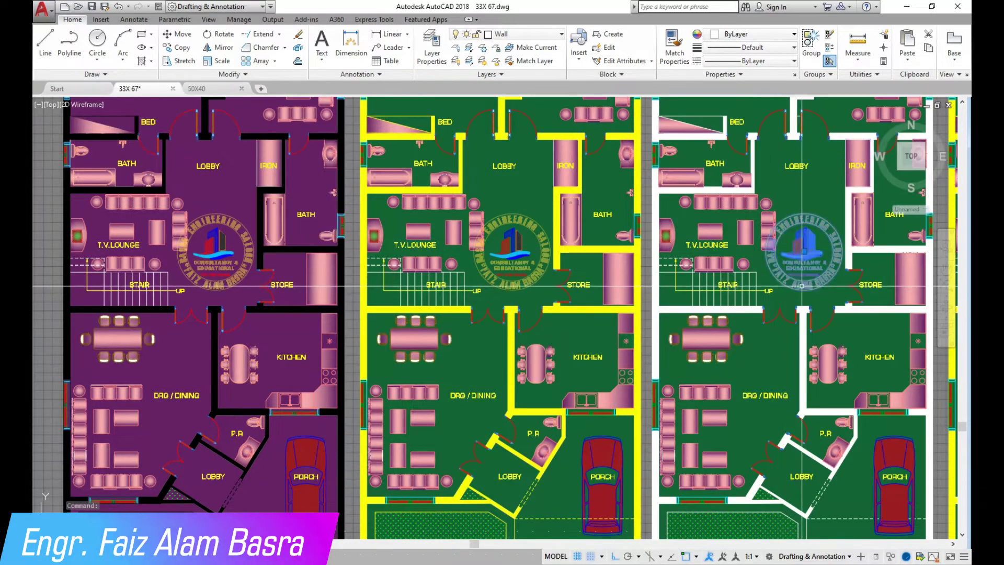
click(506, 262)
click(230, 74)
click(281, 101)
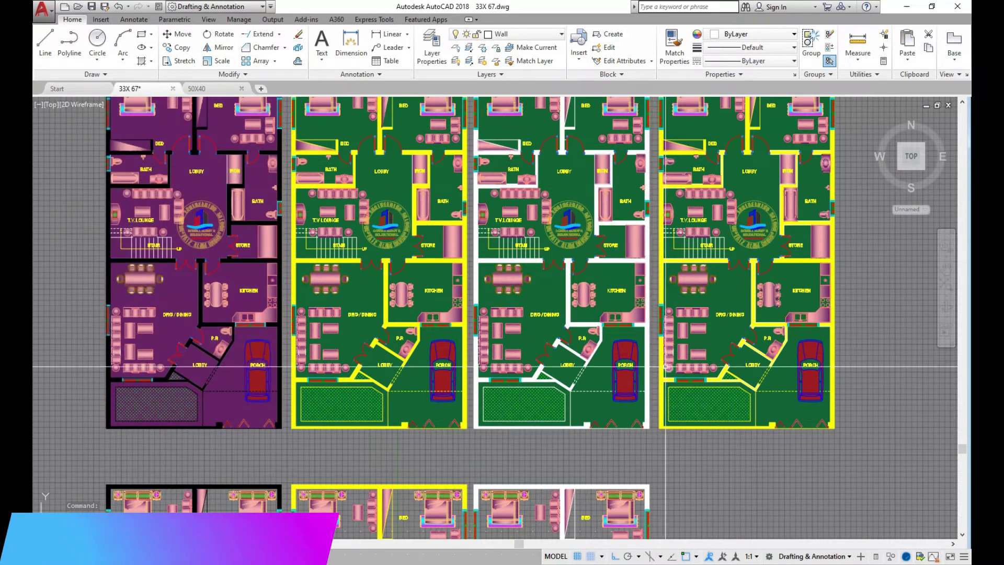
Set the white-walled plan's floor fill colour to black (0,0,0).
scroll(668, 366, up, 2)
click(460, 314)
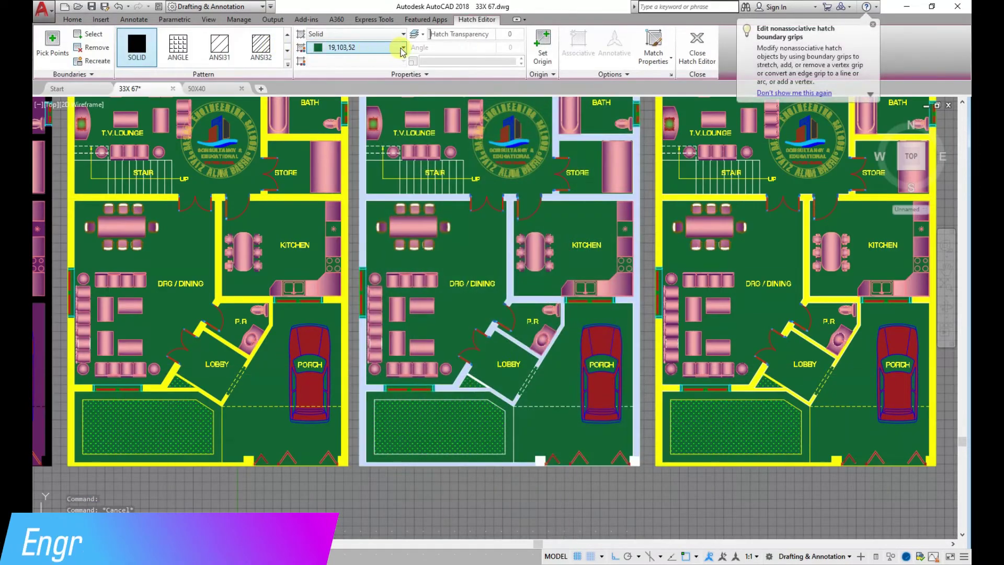
click(404, 47)
click(314, 141)
key(Escape)
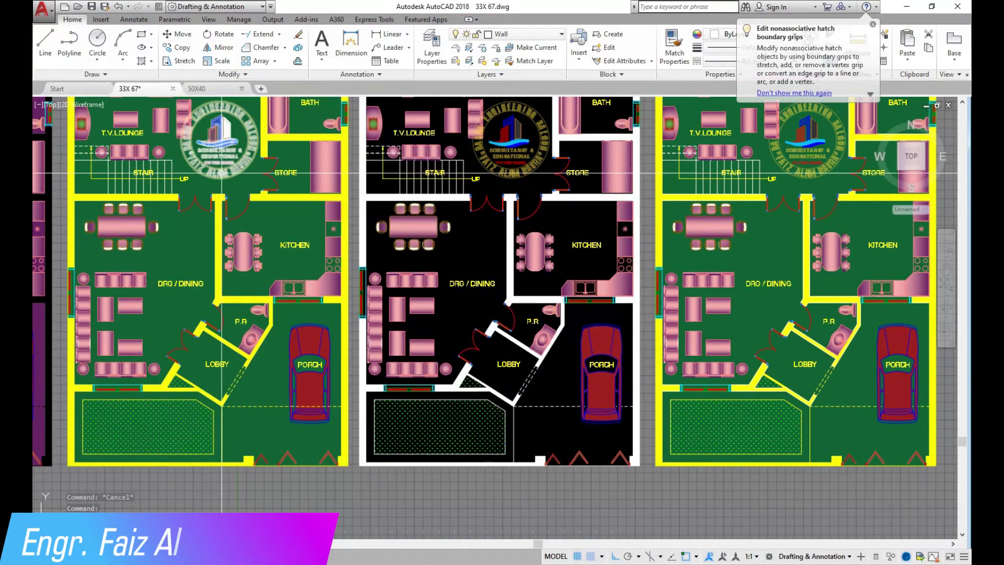
scroll(261, 237, down, 2)
scroll(369, 350, down, 2)
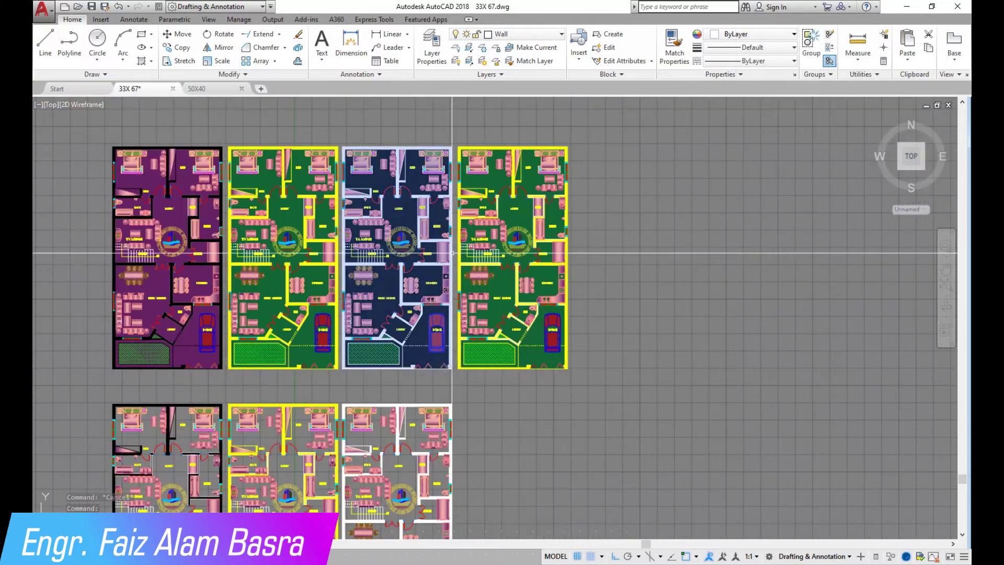
scroll(484, 157, up, 2)
Set the fourth plan's floor fill colour to Blue.
click(508, 190)
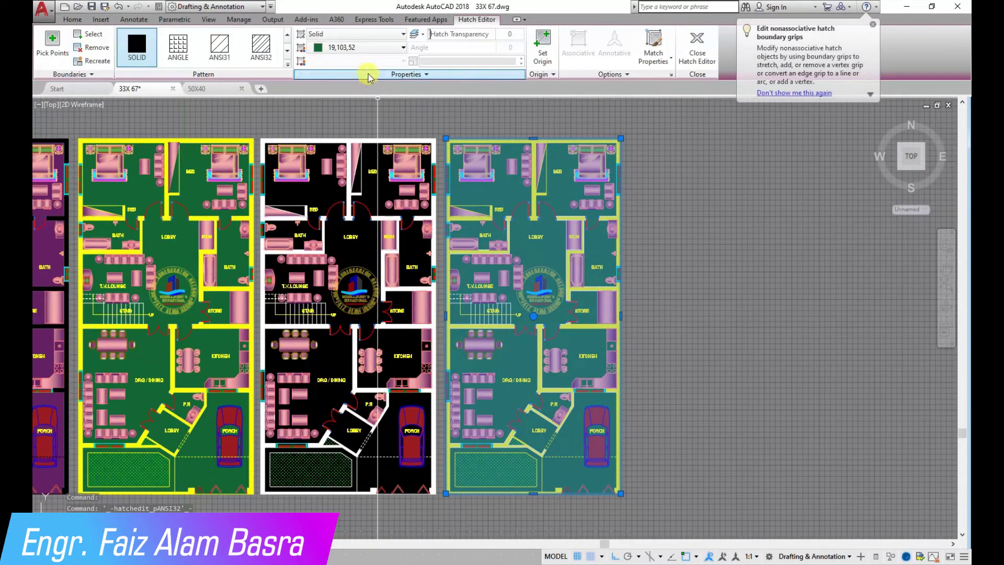
click(404, 51)
click(360, 160)
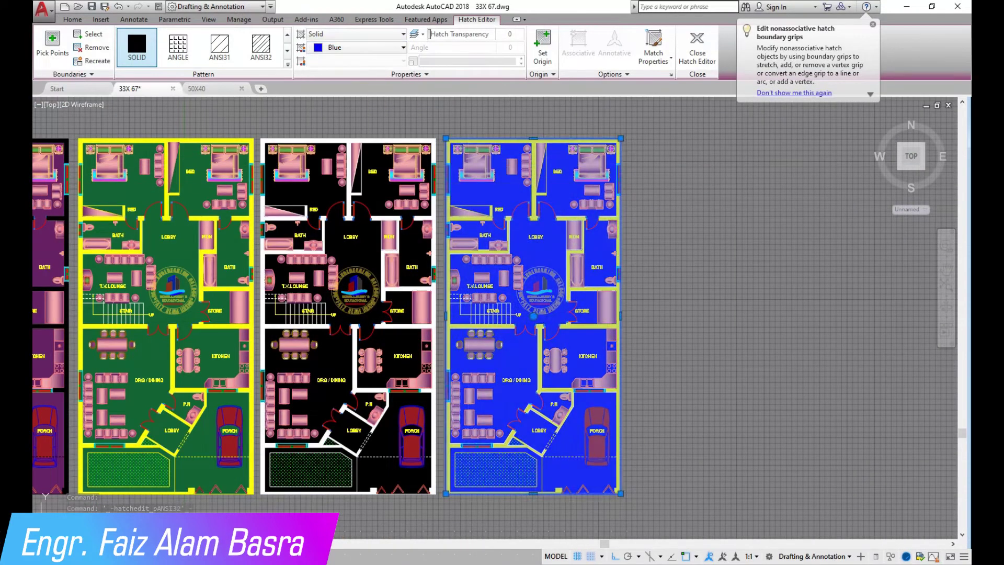
key(Escape)
scroll(417, 243, down, 2)
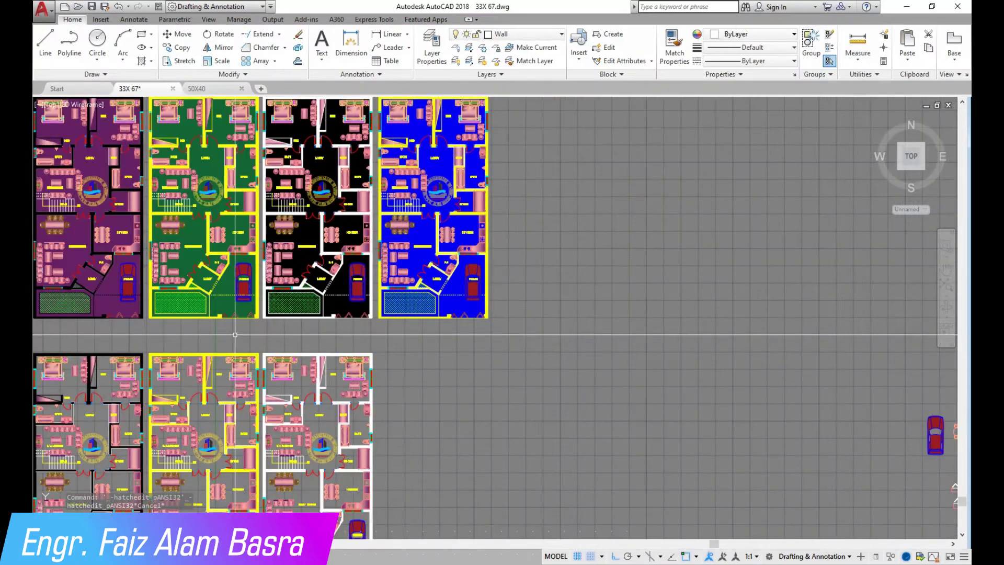
scroll(432, 333, up, 2)
Copy the LOBBY label to a spot just below the plan.
scroll(470, 314, up, 3)
scroll(584, 318, down, 3)
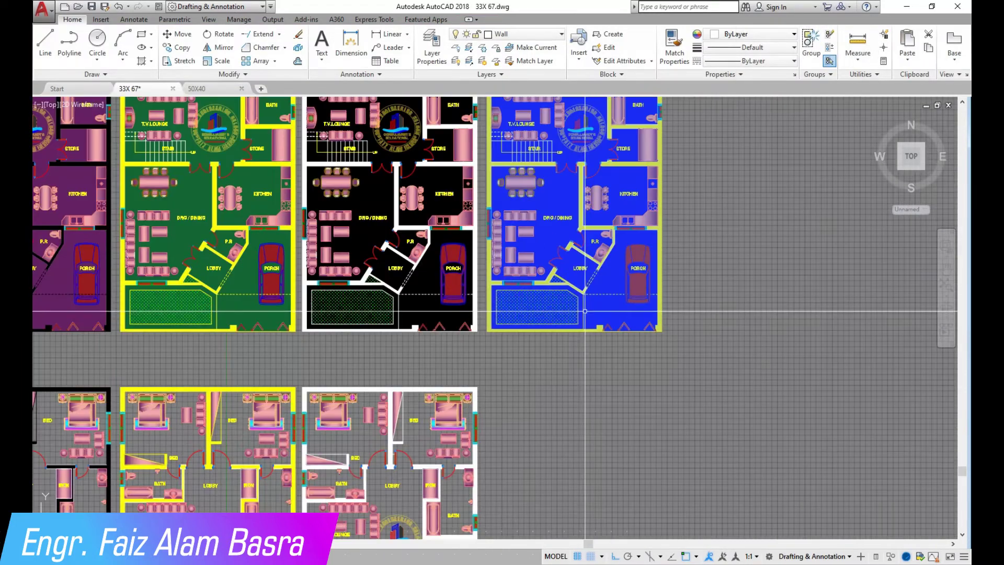
scroll(606, 270, down, 2)
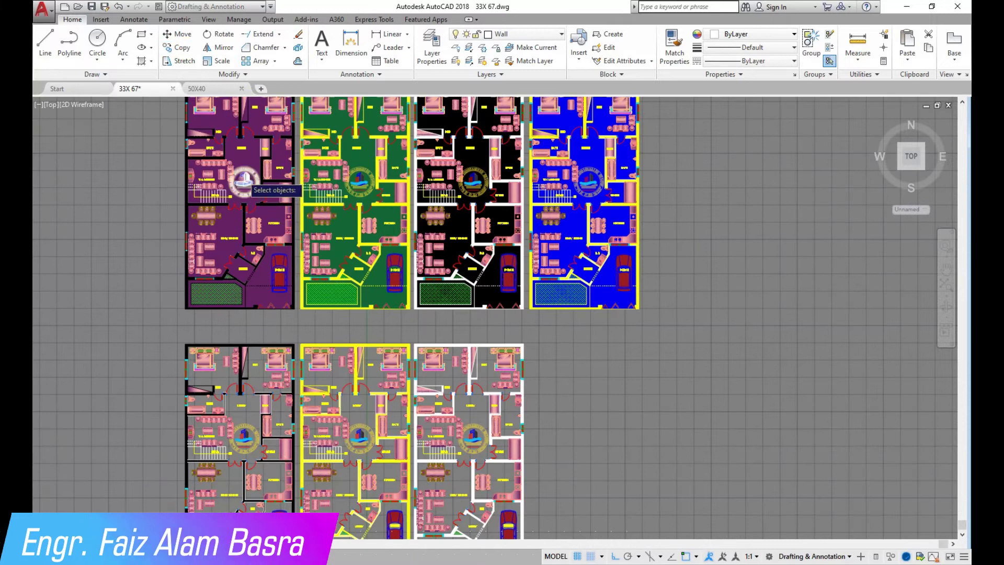
scroll(284, 350, down, 3)
scroll(249, 331, up, 3)
scroll(237, 319, up, 3)
scroll(228, 273, up, 2)
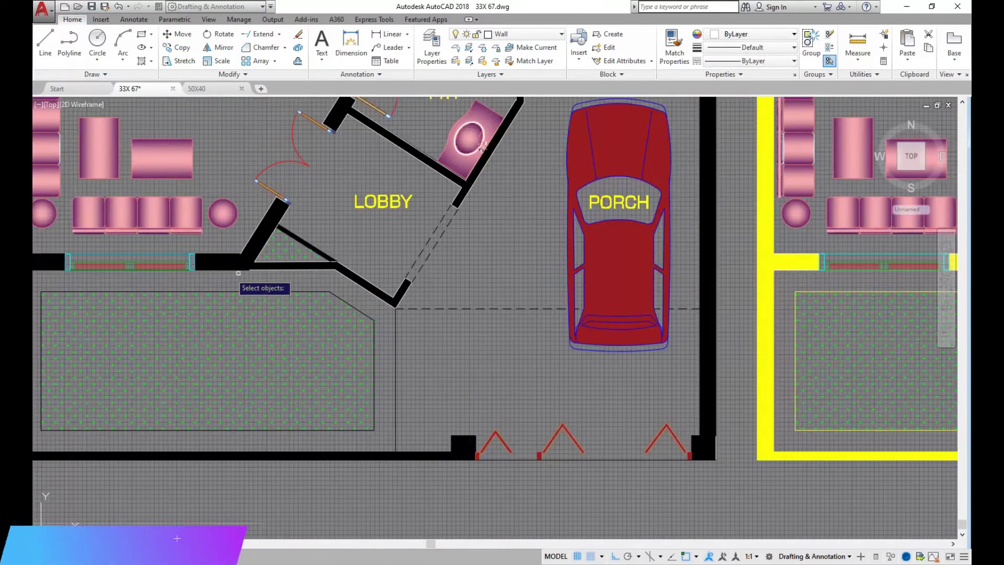
click(382, 201)
key(Return)
scroll(382, 200, down, 3)
click(396, 348)
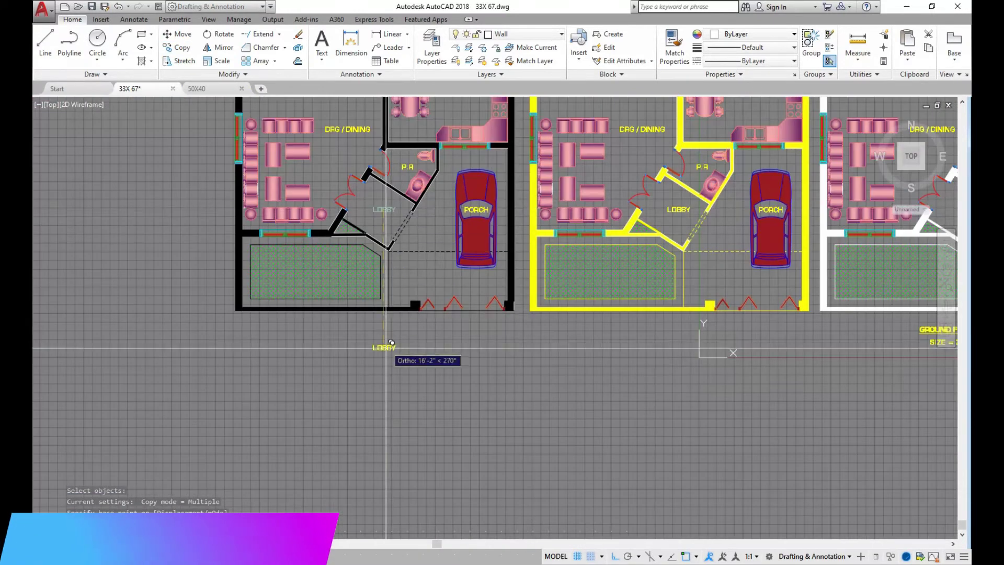
click(396, 352)
key(Escape)
Change the copied label's text to LAWN.
scroll(366, 354, up, 3)
double_click(391, 339)
text(LA)
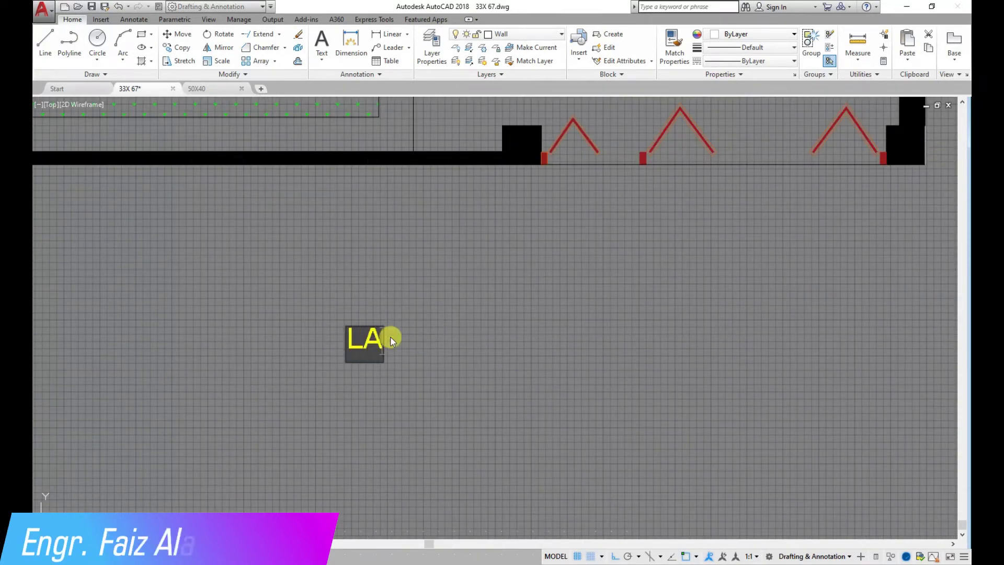
text(WN)
click(353, 288)
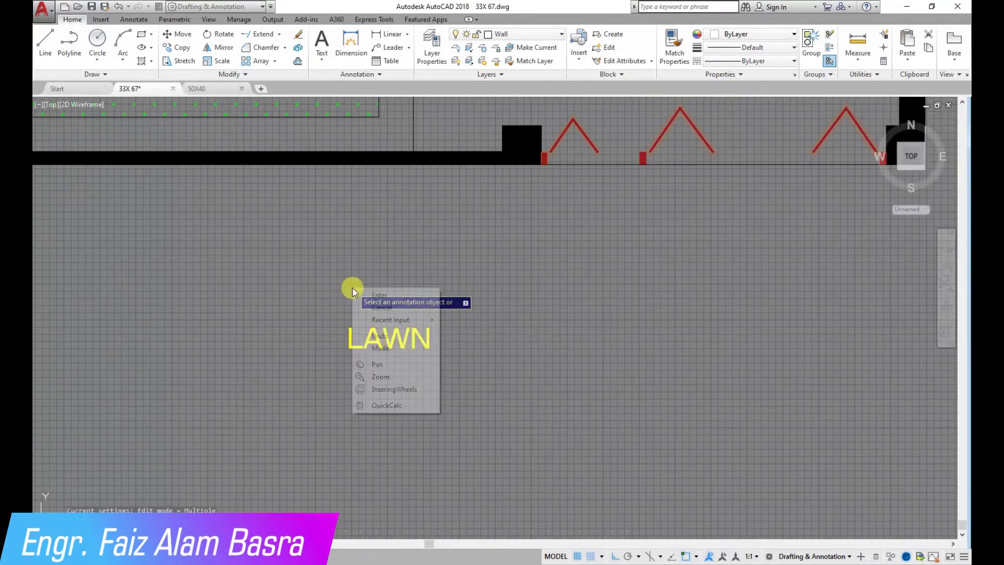
Move the LAWN label into the left plan's grass-hatched lawn, then start copying it.
scroll(370, 334, down, 2)
click(182, 37)
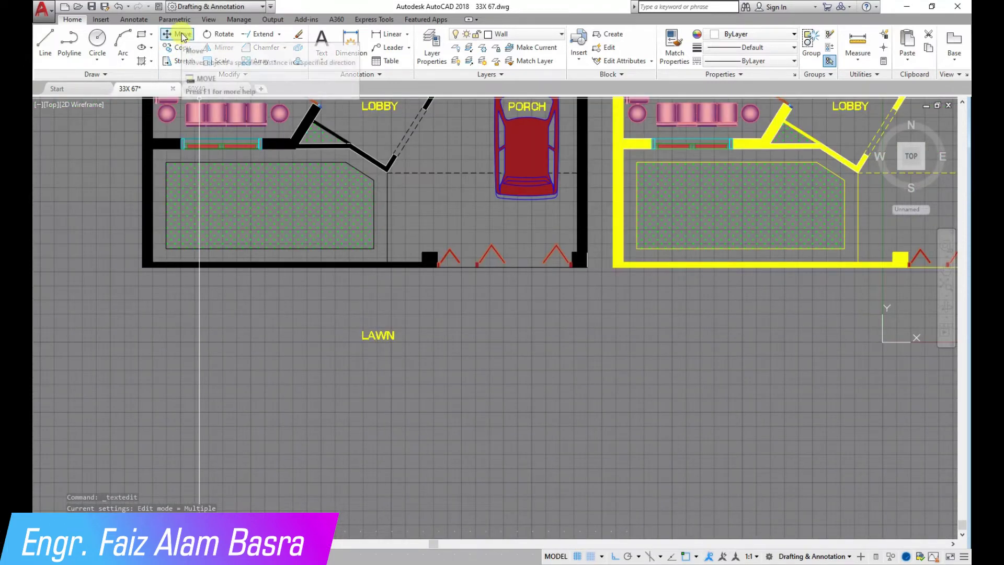
click(386, 344)
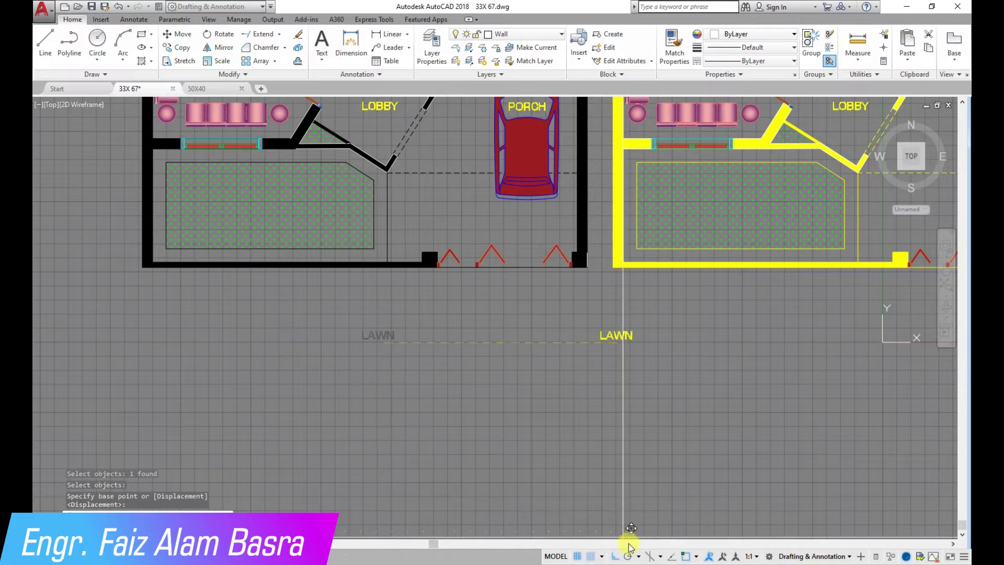
scroll(296, 205, up, 2)
click(252, 210)
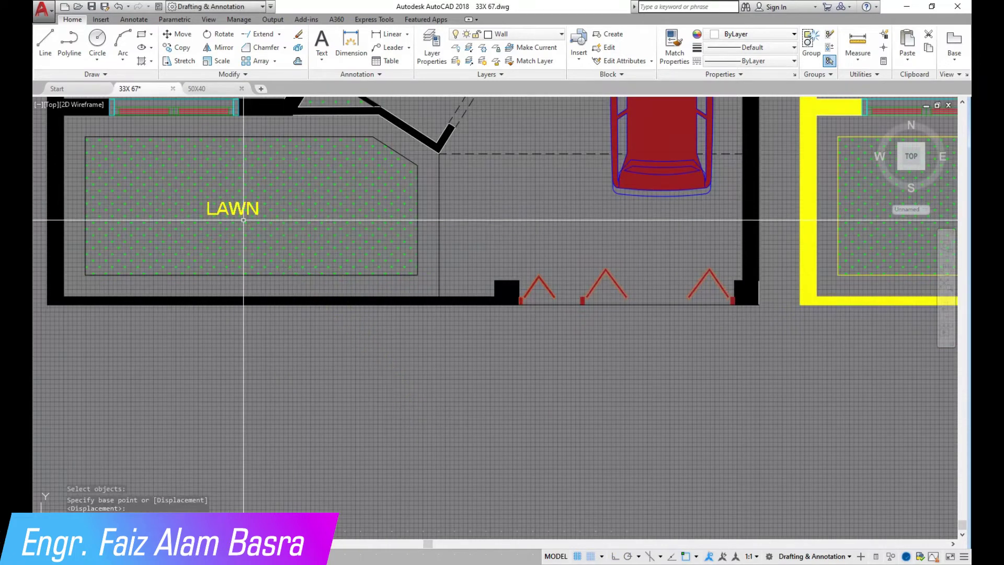
click(186, 50)
scroll(245, 213, up, 4)
click(242, 202)
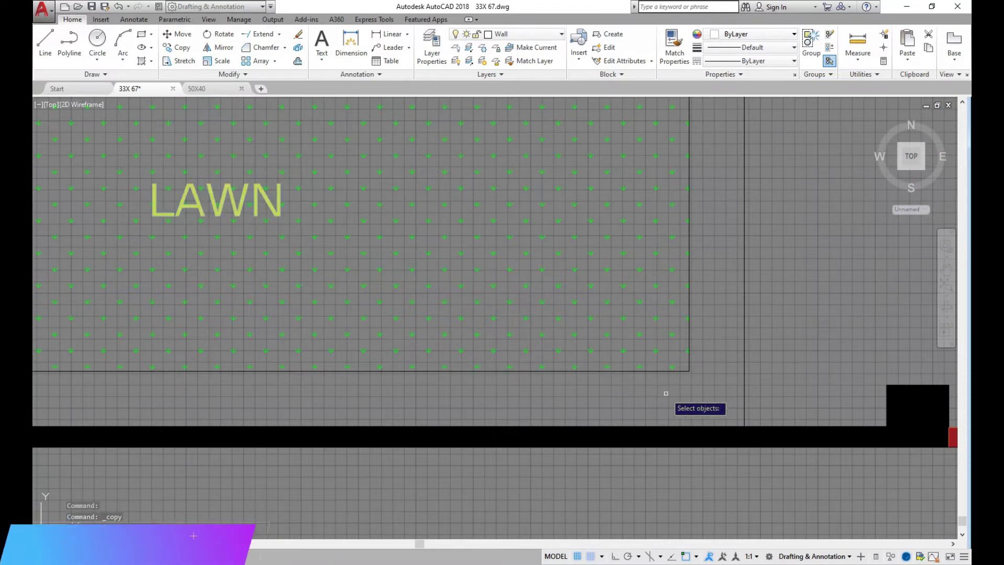
Place LAWN label copies in the lawns of the purple, green, black and blue plans.
key(Return)
click(689, 371)
scroll(314, 291, down, 3)
scroll(706, 366, down, 2)
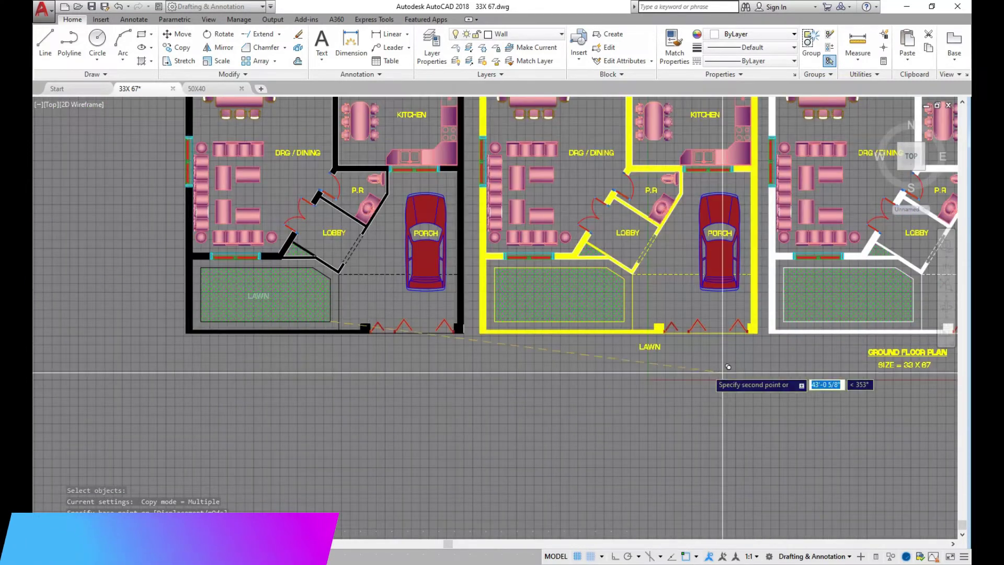
scroll(507, 283, up, 4)
scroll(245, 269, up, 2)
scroll(246, 269, up, 1)
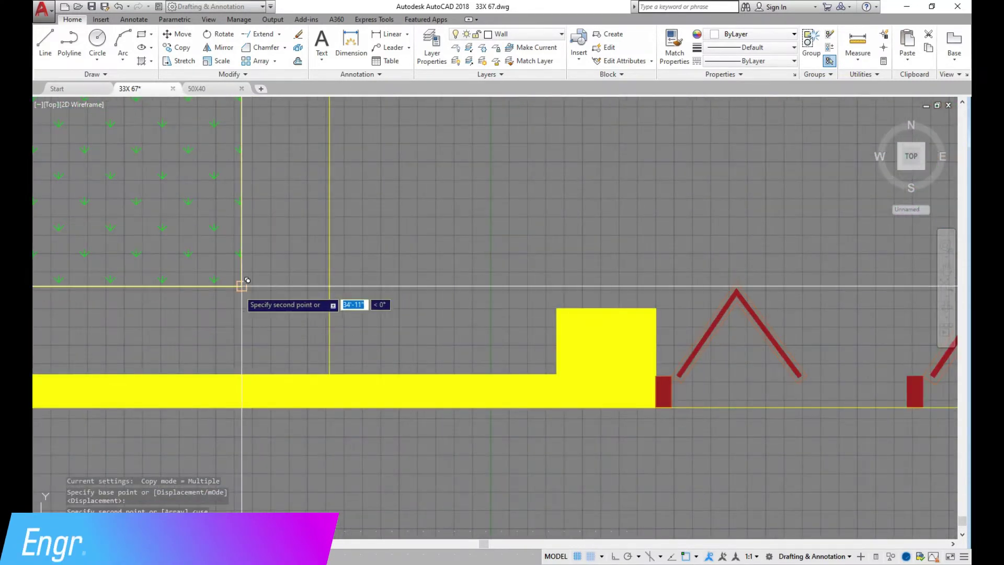
scroll(242, 285, down, 3)
scroll(124, 296, down, 1)
scroll(324, 301, up, 2)
scroll(364, 298, up, 3)
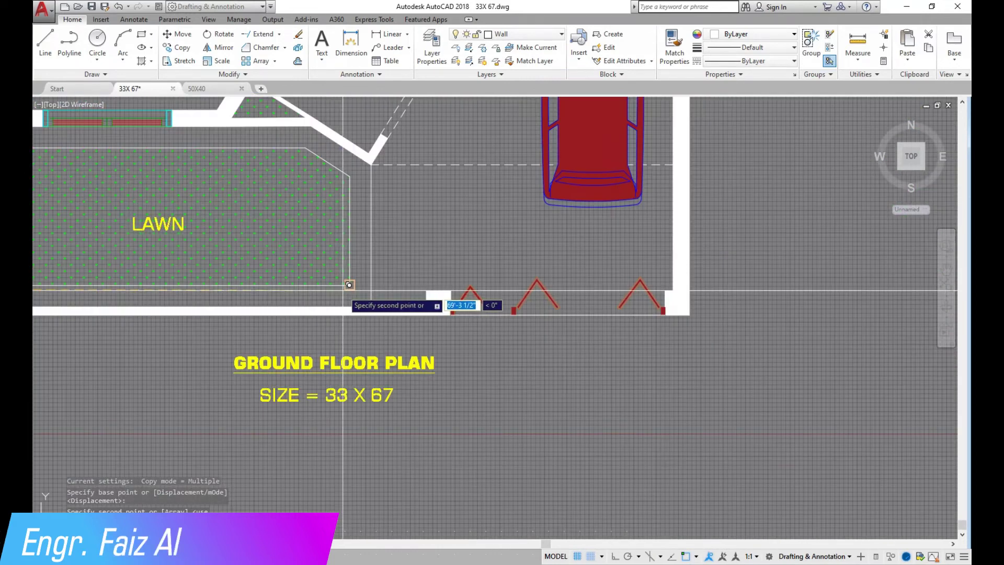
scroll(382, 280, up, 3)
scroll(356, 301, down, 5)
scroll(398, 326, down, 2)
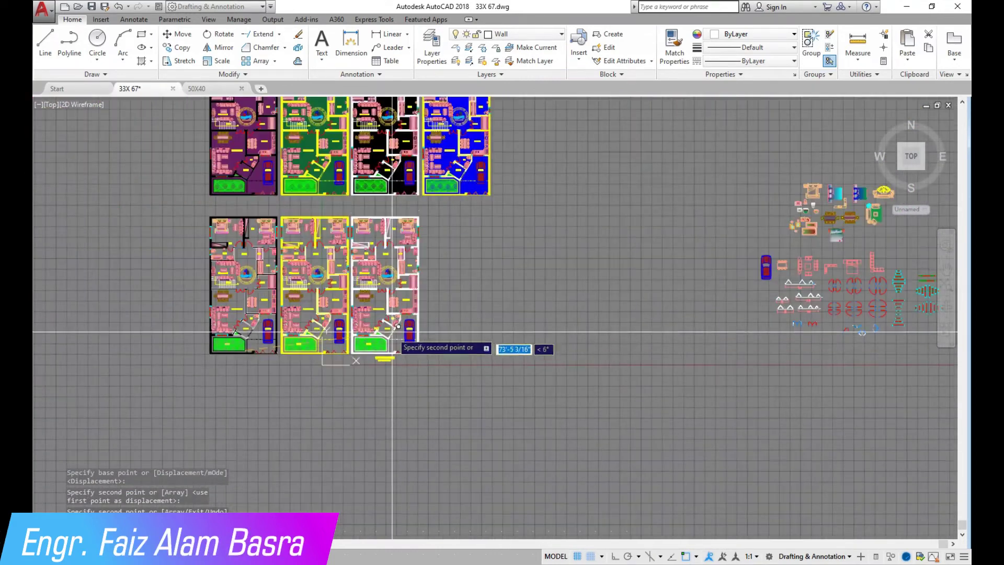
scroll(241, 173, up, 5)
scroll(272, 251, up, 4)
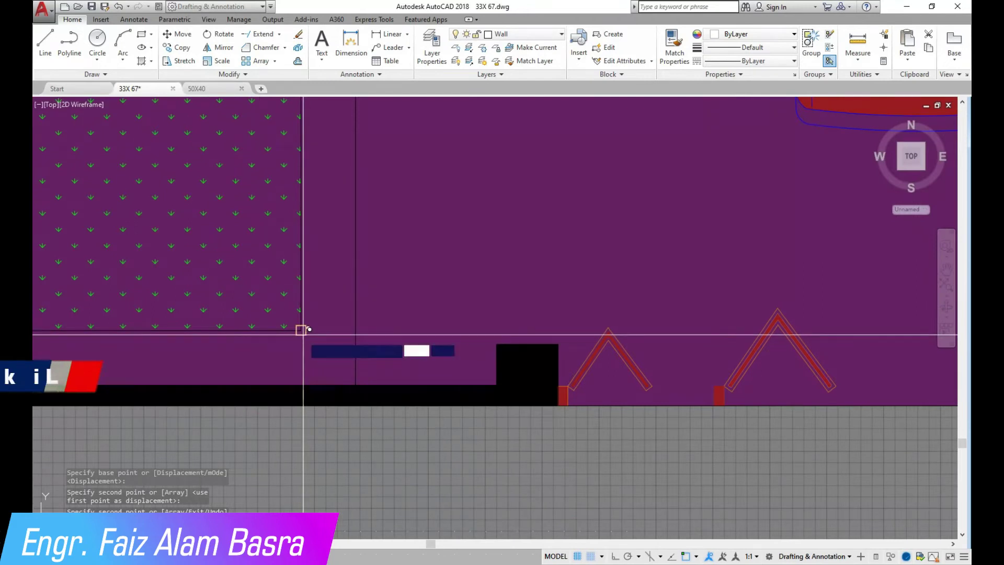
scroll(309, 329, down, 5)
scroll(419, 303, up, 5)
scroll(375, 289, up, 3)
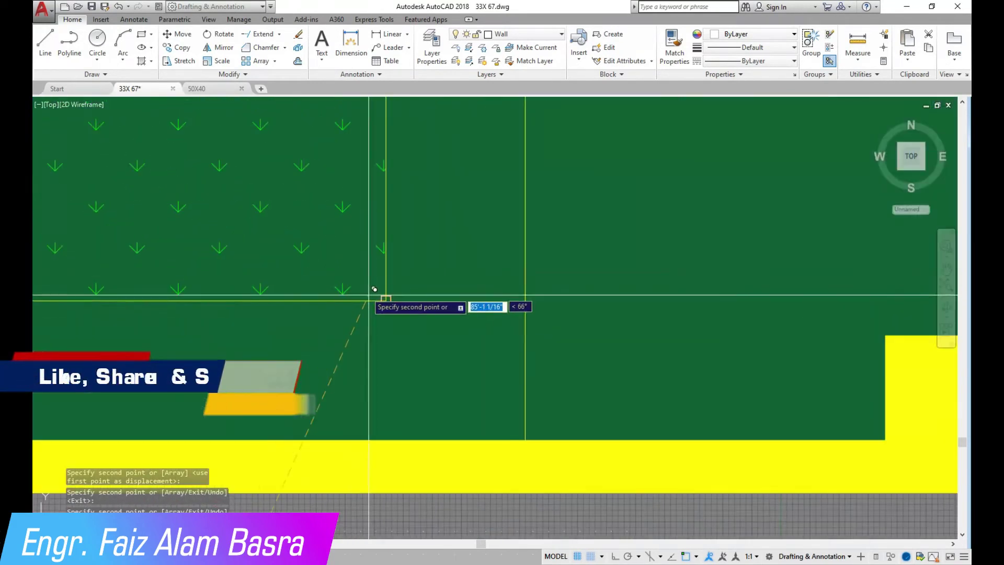
scroll(356, 304, down, 2)
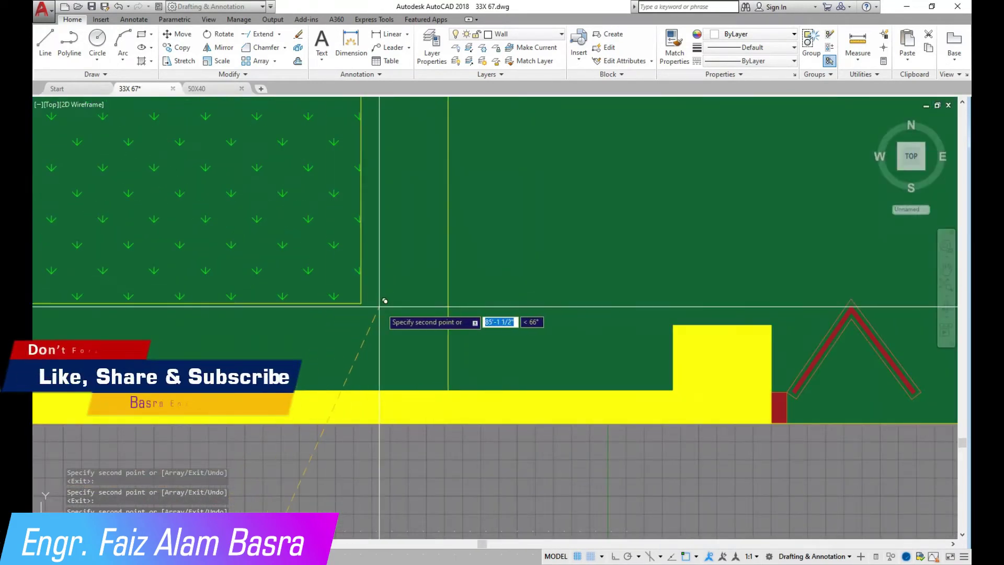
scroll(334, 283, down, 2)
scroll(220, 303, down, 3)
scroll(523, 314, up, 4)
scroll(367, 268, up, 2)
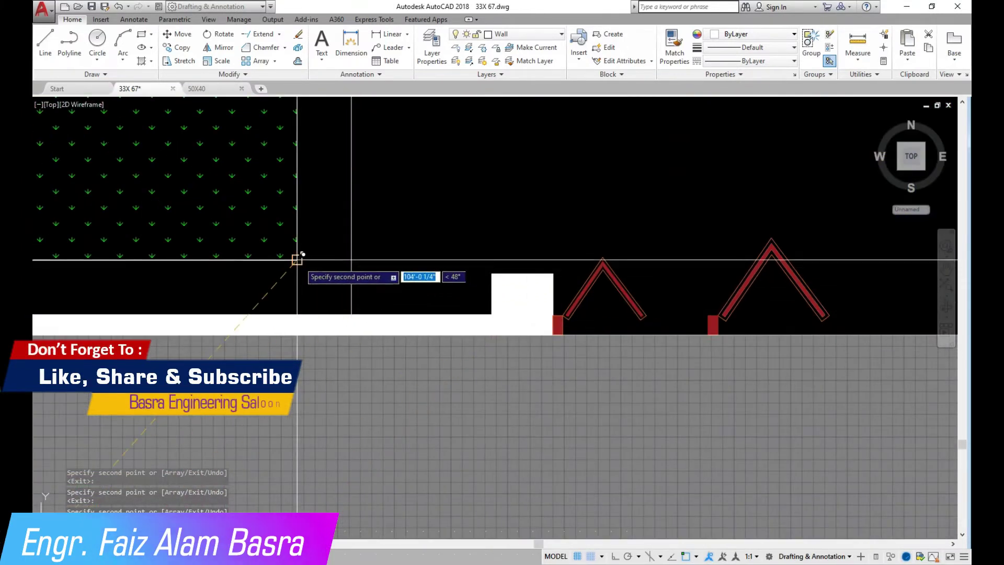
scroll(352, 276, down, 4)
scroll(555, 272, up, 4)
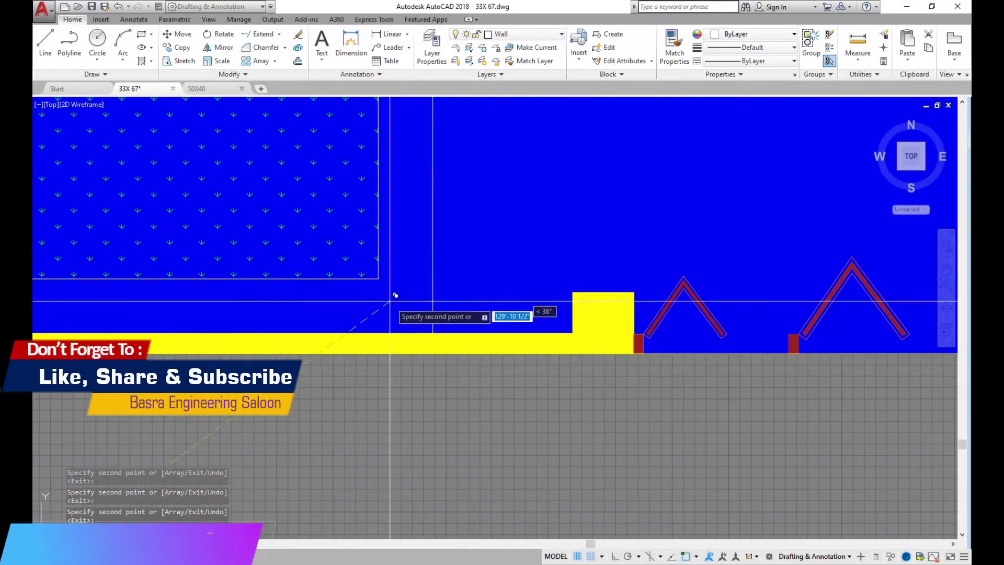
scroll(386, 281, down, 3)
key(Escape)
scroll(451, 339, down, 2)
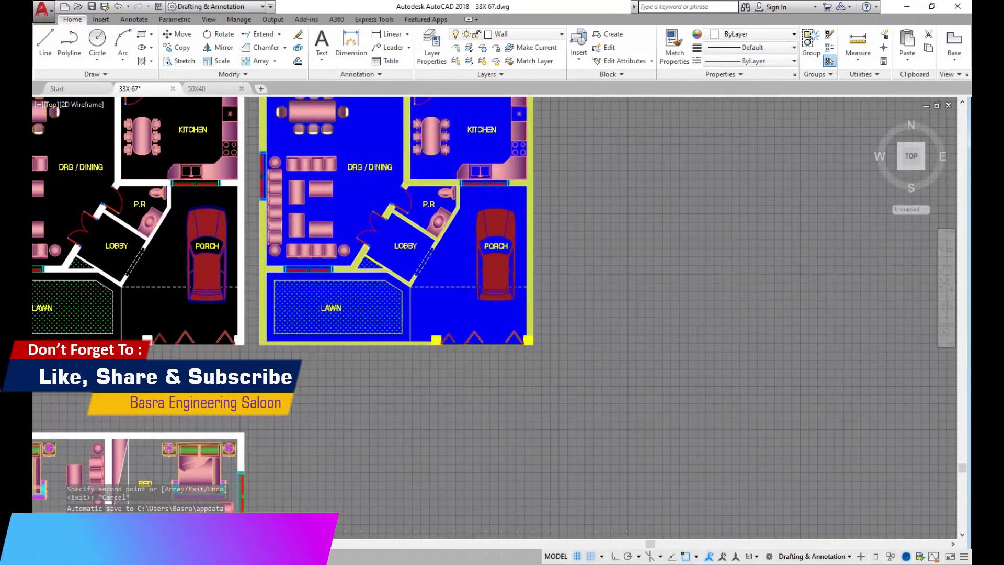
scroll(451, 339, down, 3)
scroll(121, 339, up, 2)
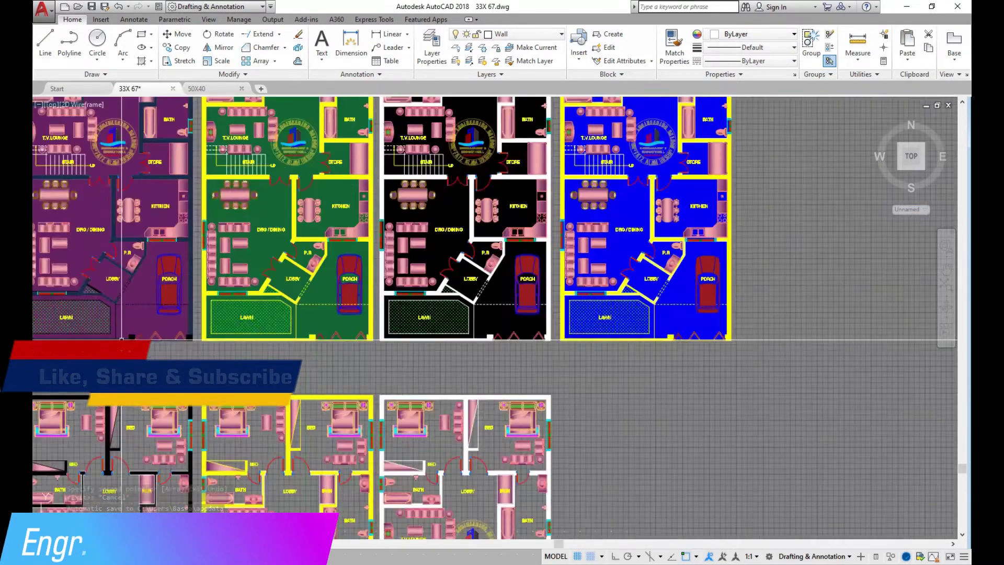
scroll(121, 339, up, 2)
scroll(219, 329, down, 2)
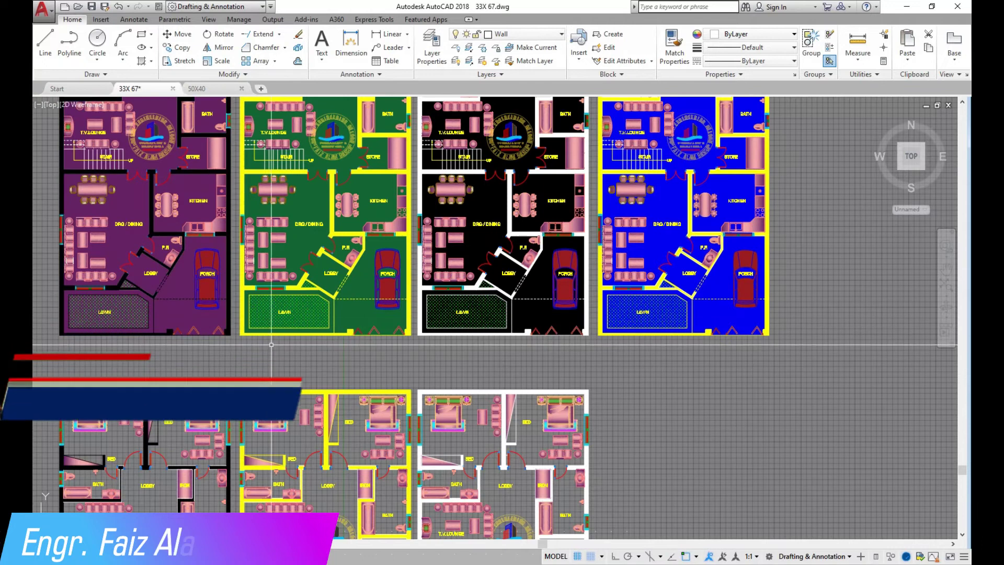
scroll(606, 314, up, 3)
scroll(647, 327, up, 1)
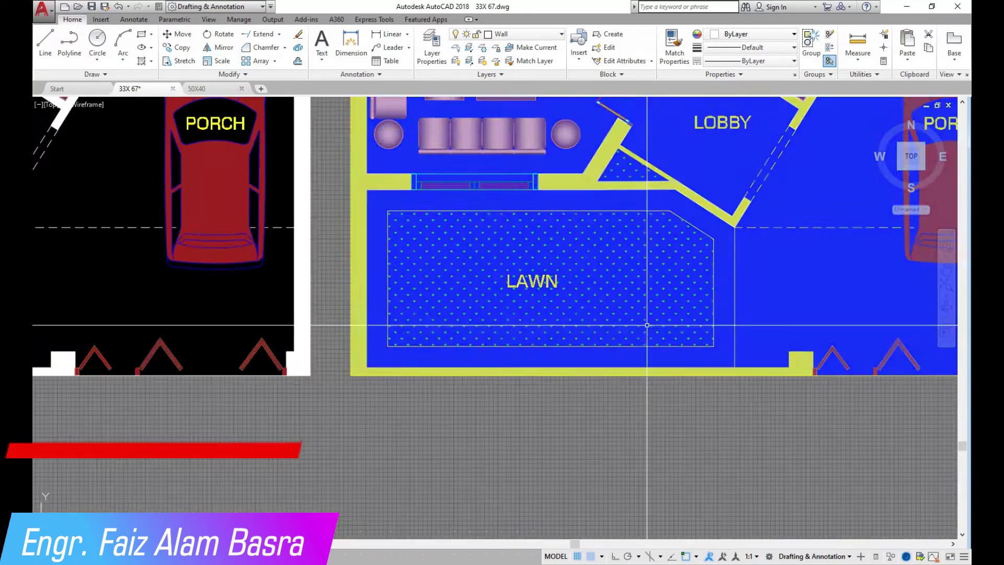
scroll(561, 280, up, 3)
scroll(471, 335, down, 3)
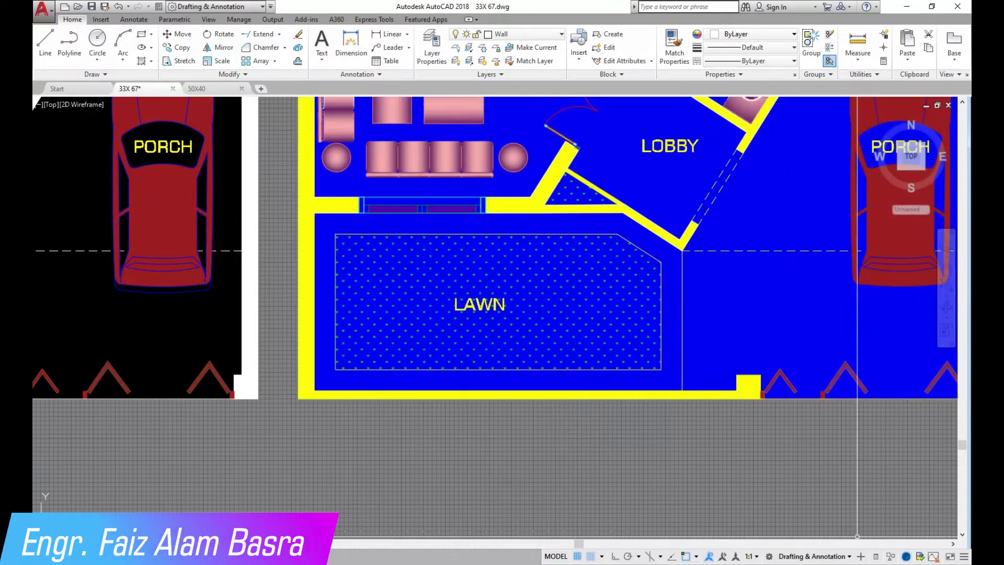
scroll(294, 284, down, 6)
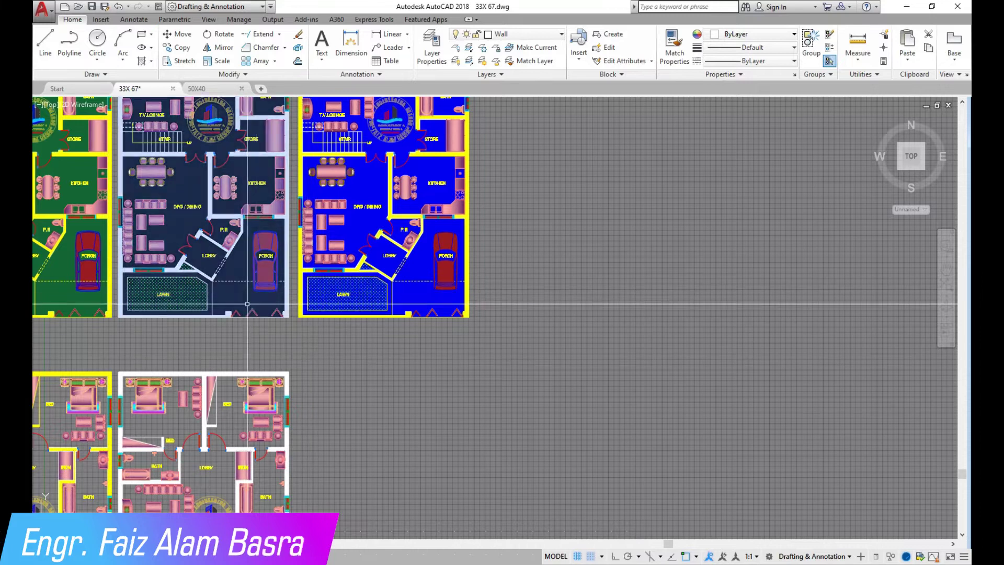
scroll(485, 363, down, 2)
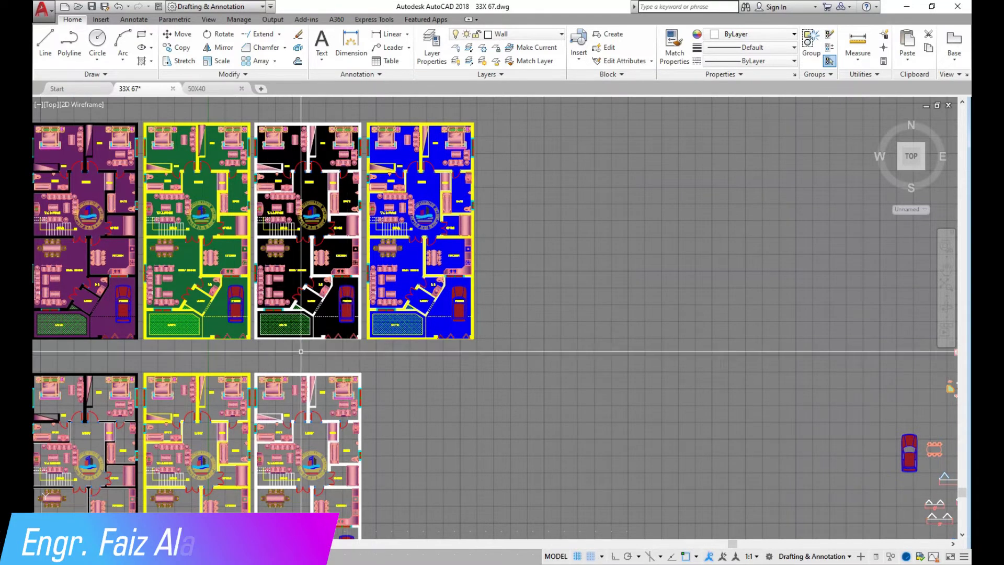
scroll(340, 346, down, 4)
scroll(275, 316, up, 2)
scroll(191, 362, up, 2)
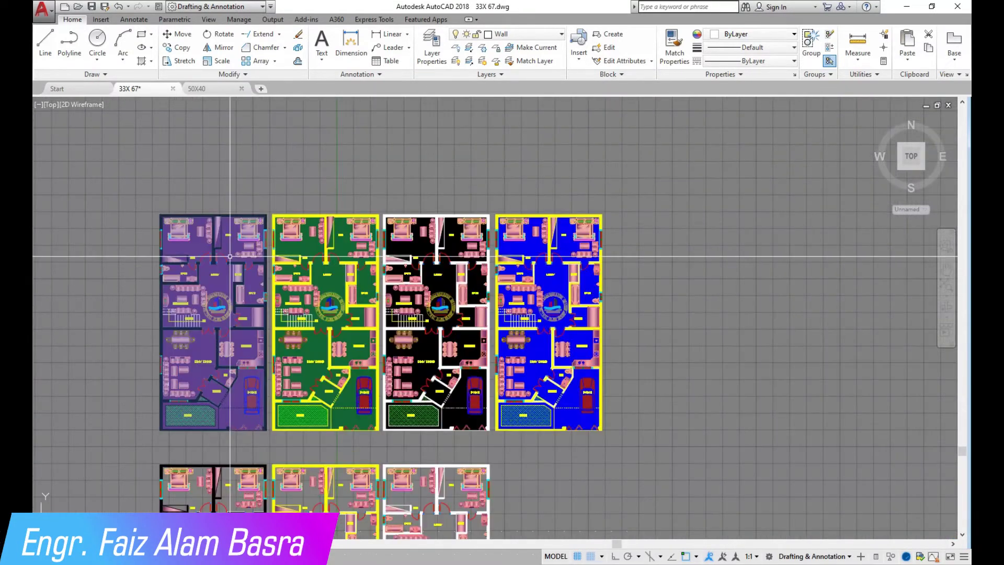
scroll(150, 423, up, 1)
scroll(121, 358, down, 1)
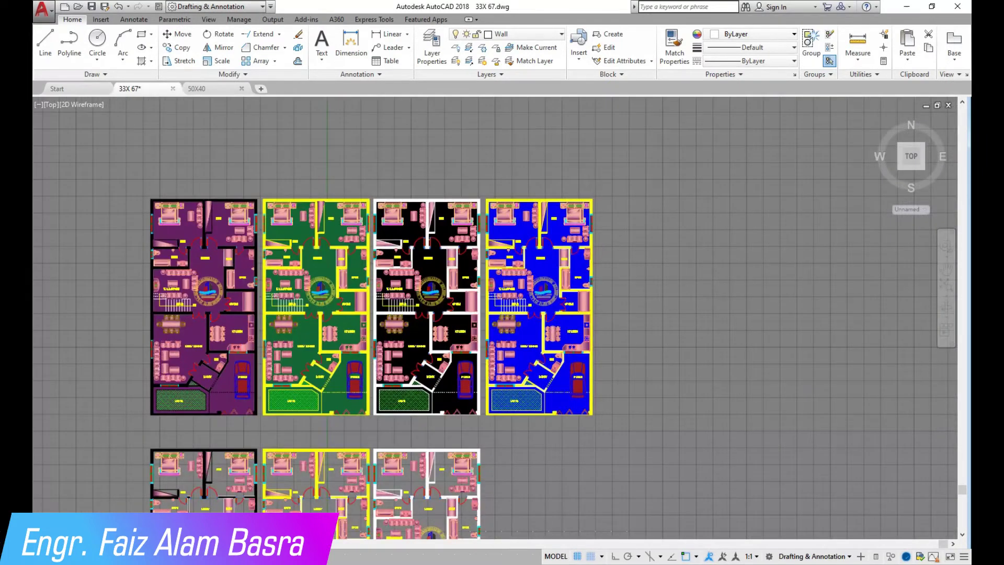
scroll(102, 358, down, 1)
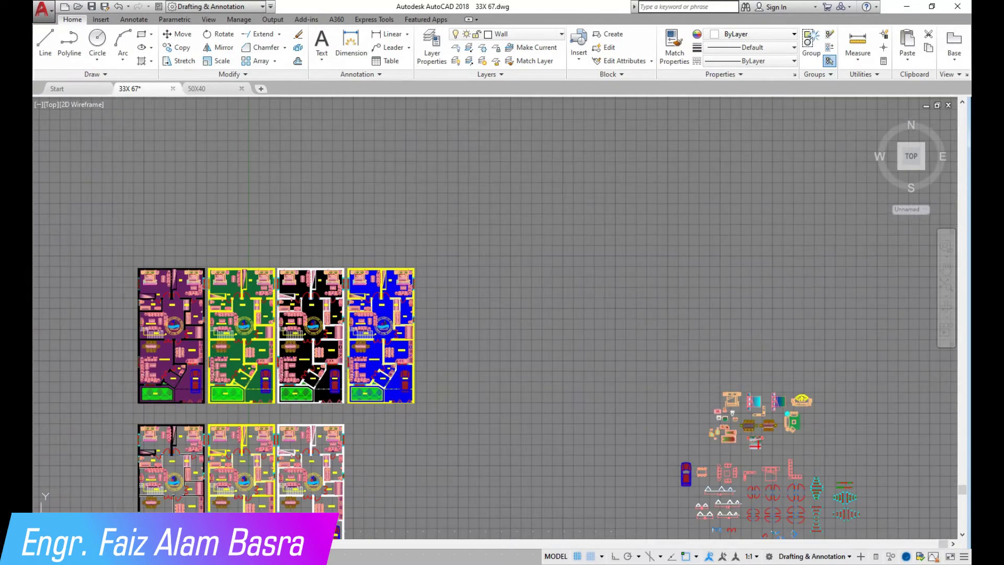
Copy the four coloured plans straight up with Ortho on to form a second matching row.
click(434, 421)
click(137, 256)
click(431, 412)
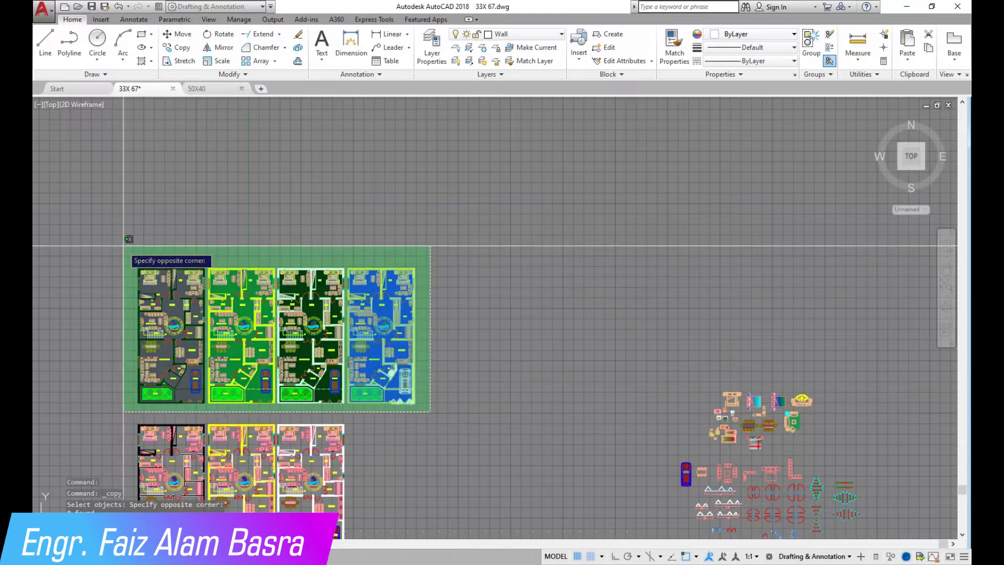
click(134, 250)
key(Return)
click(450, 407)
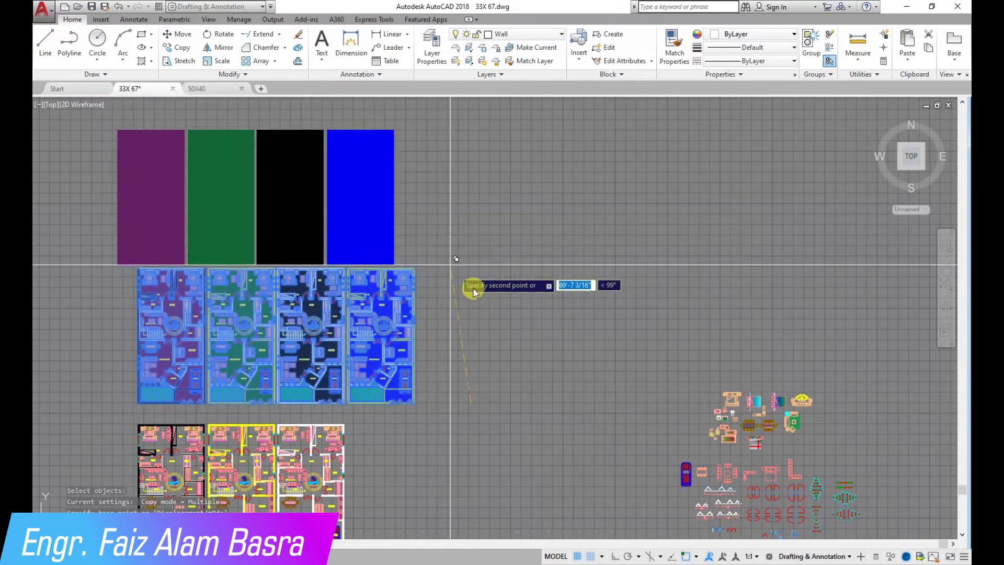
key(F8)
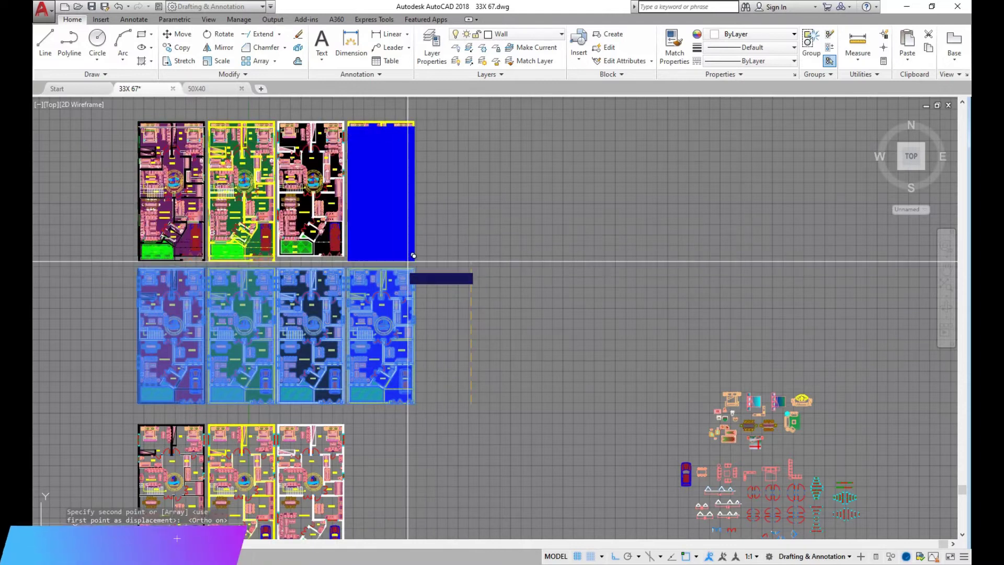
click(450, 260)
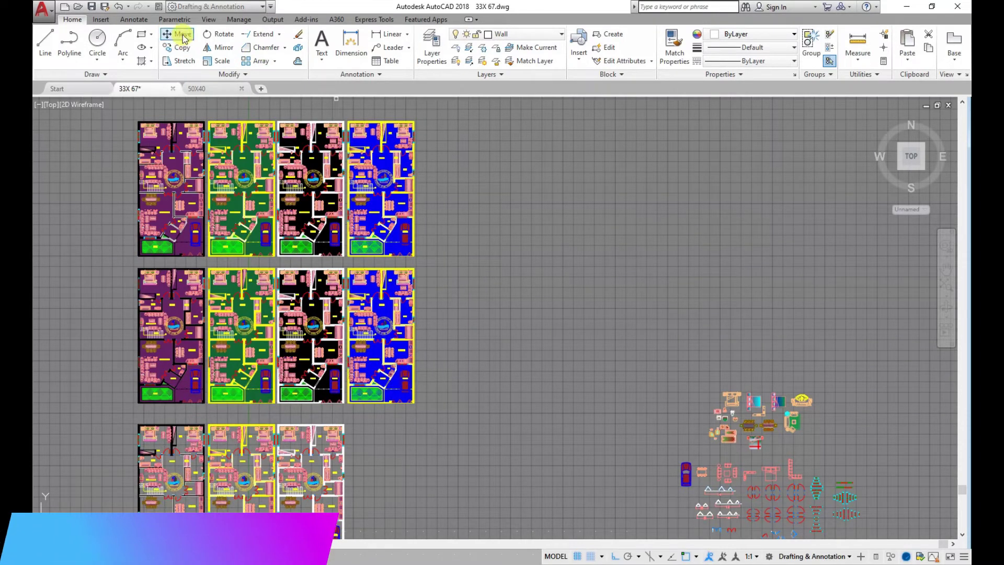
scroll(575, 298, down, 2)
Select the small colour-zoned layout sketch for copying.
scroll(492, 321, down, 3)
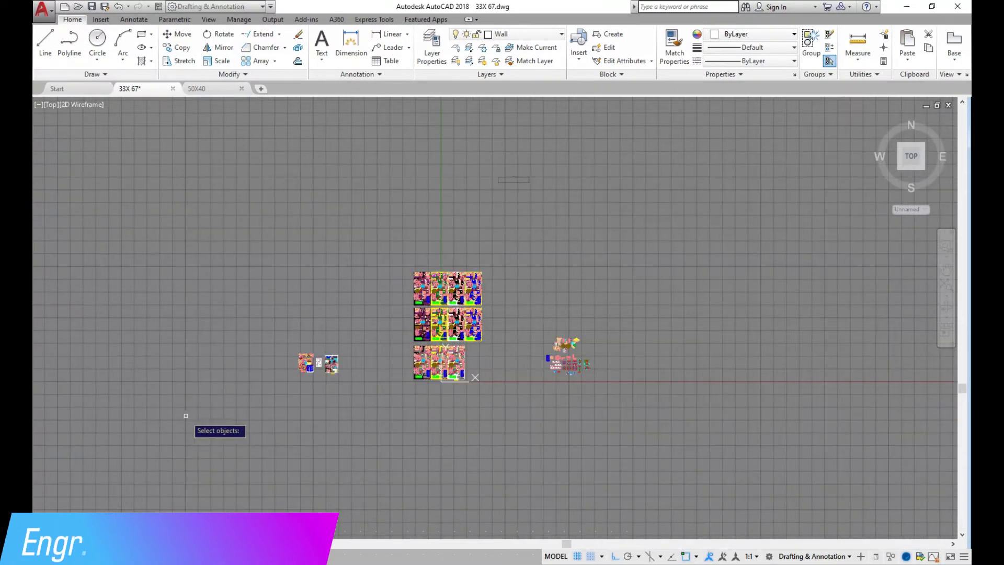
scroll(293, 335, up, 2)
scroll(296, 327, up, 1)
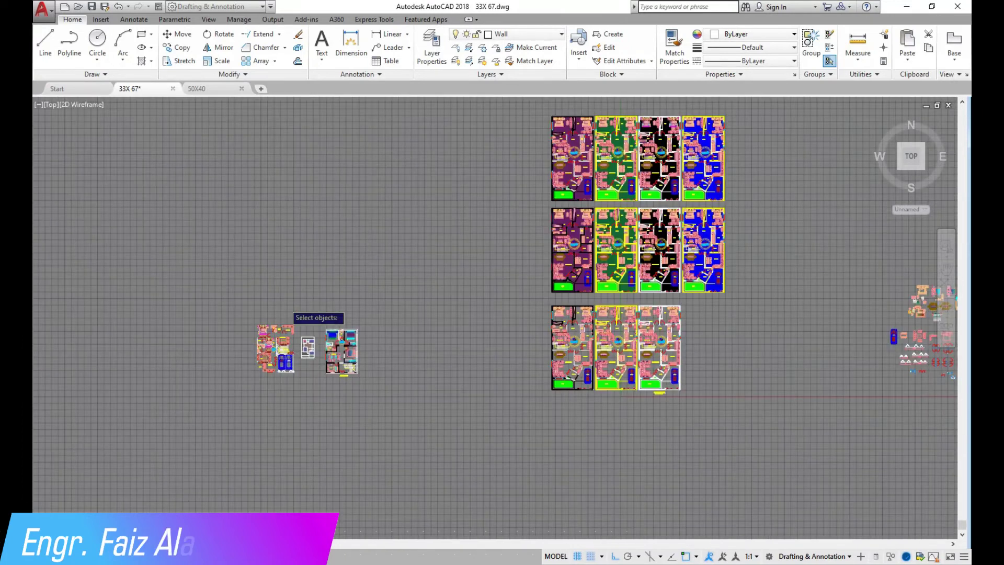
scroll(314, 346, up, 6)
click(345, 381)
click(272, 280)
key(Return)
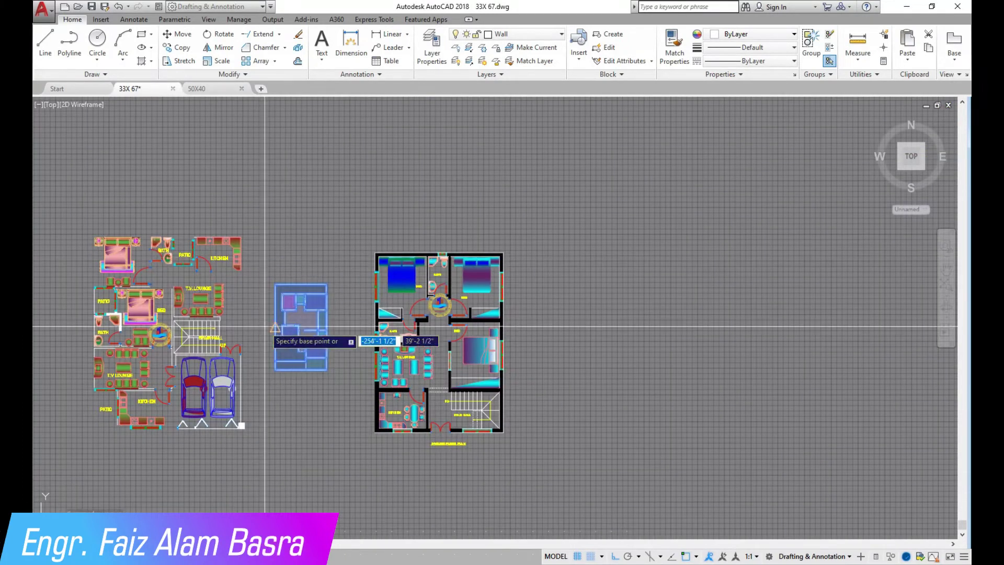
Place the sketch copy to the left of the top-row purple plan.
scroll(314, 293, down, 3)
scroll(197, 287, up, 1)
click(198, 287)
scroll(152, 295, down, 2)
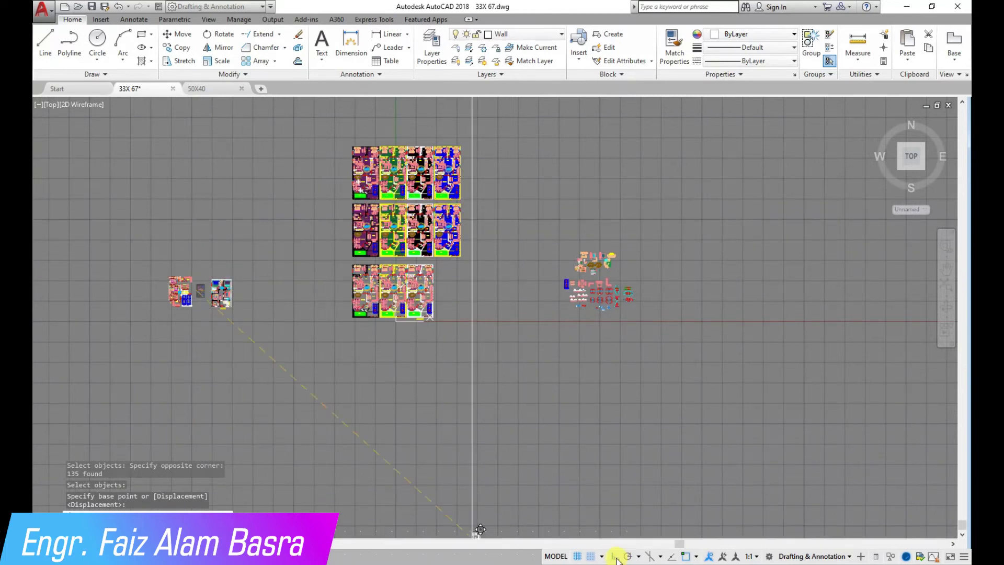
scroll(354, 138, up, 5)
scroll(334, 177, up, 2)
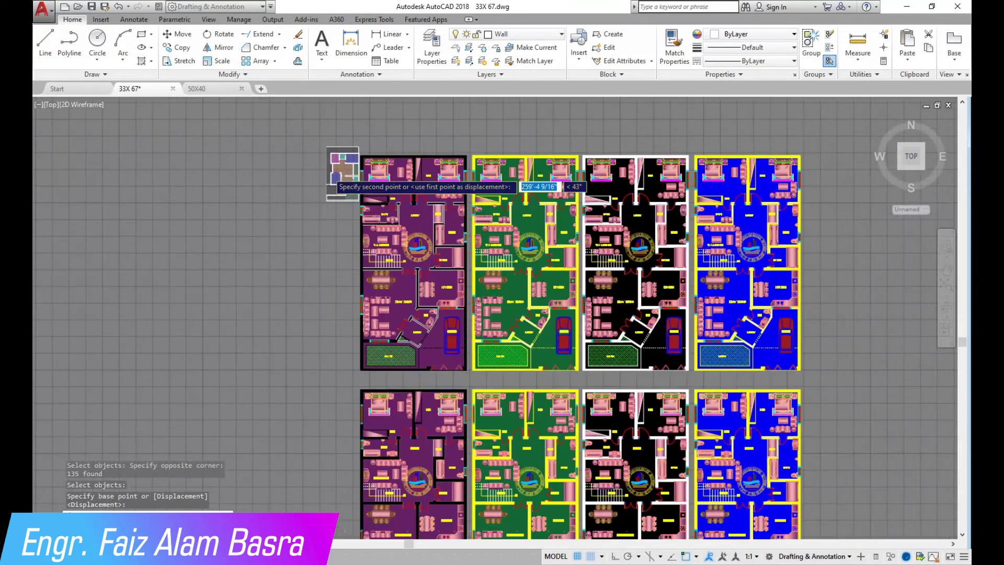
scroll(327, 175, up, 2)
click(269, 202)
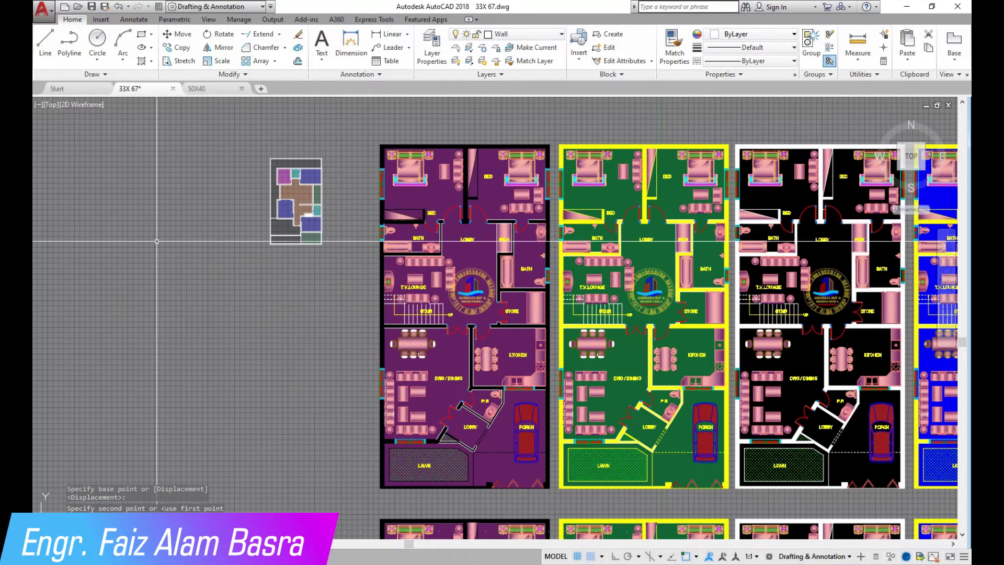
scroll(231, 293, up, 4)
scroll(230, 293, down, 3)
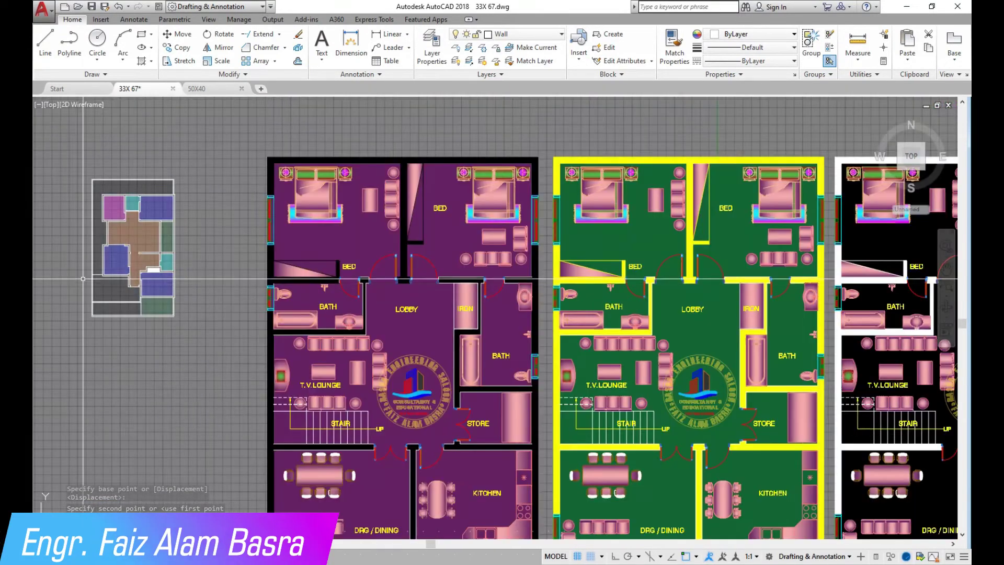
scroll(113, 190, up, 3)
click(112, 190)
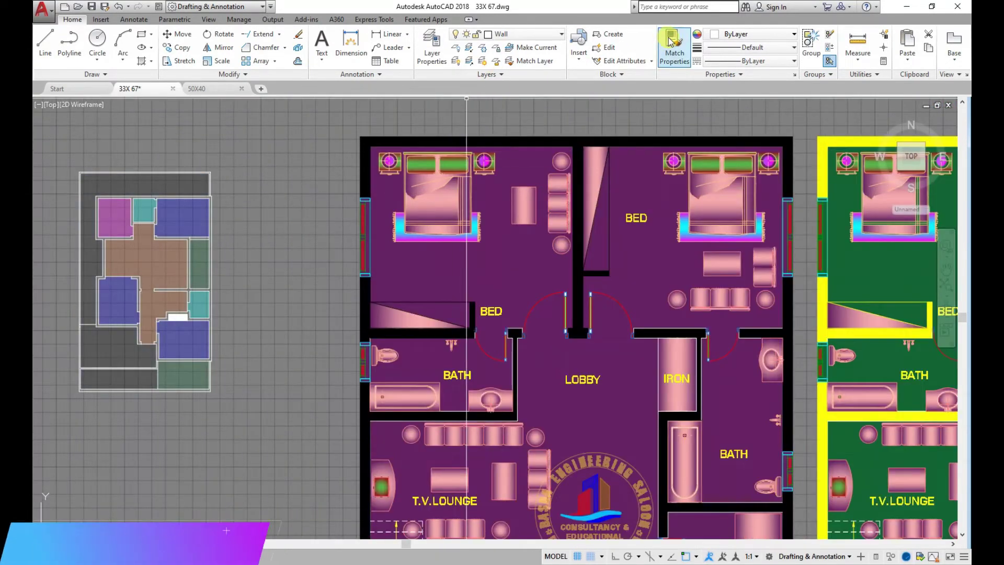
Apply the matched magenta floor scheme to the top-row purple plan copy.
click(113, 218)
click(430, 262)
right_click(286, 264)
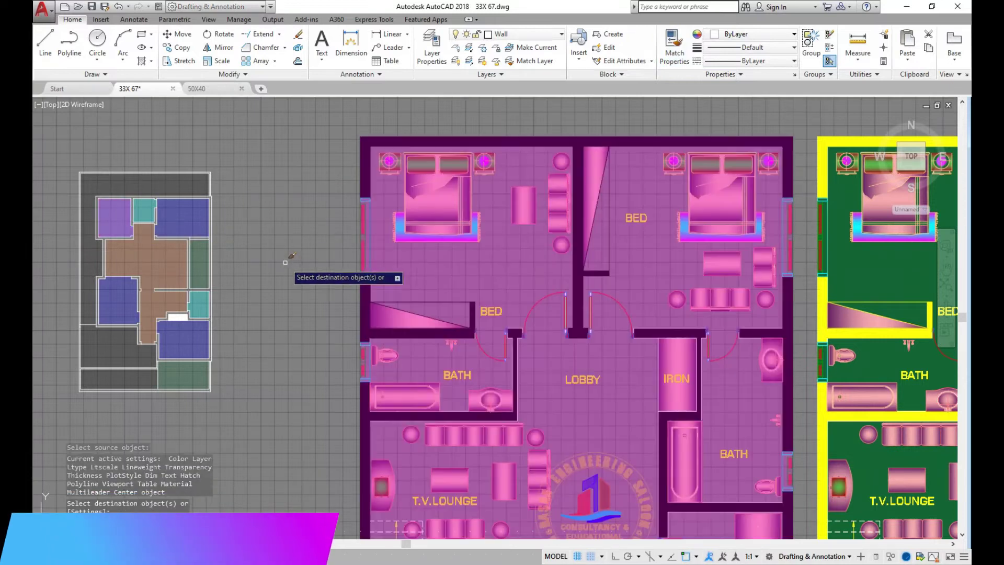
scroll(230, 270, down, 3)
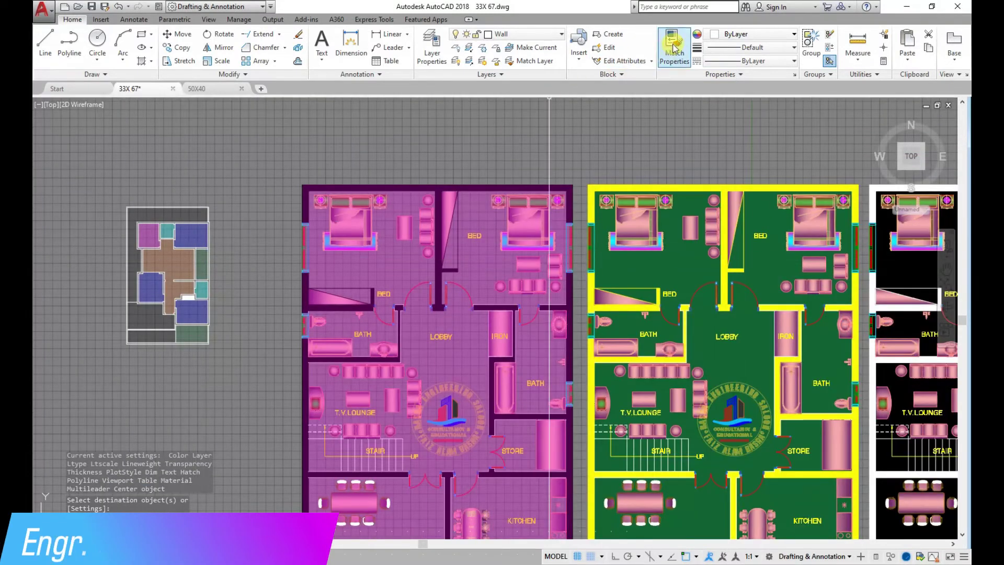
Match a source plan's hatch and walls onto the green copy (teal) and the black copy.
click(675, 46)
click(171, 232)
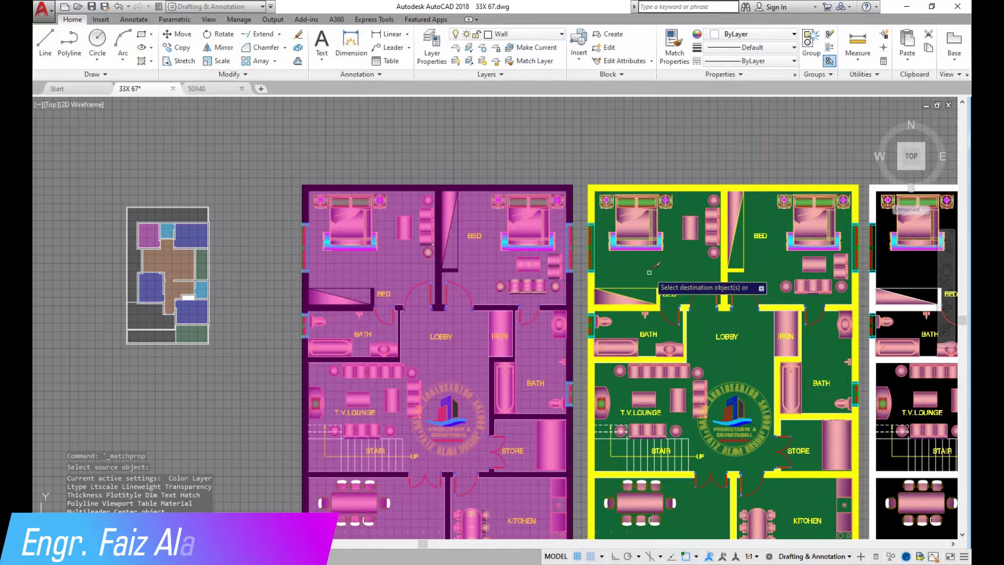
click(649, 274)
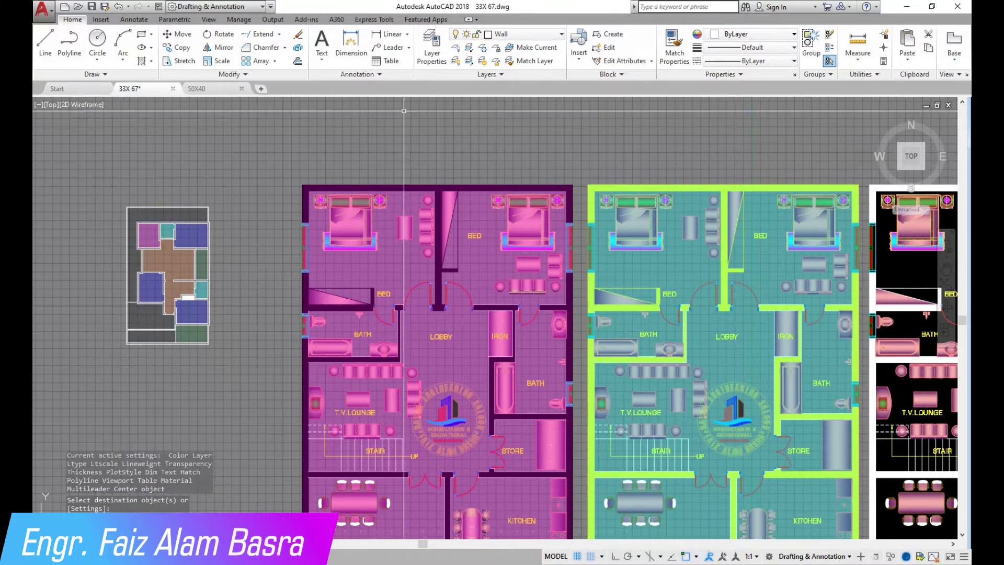
scroll(78, 253, down, 2)
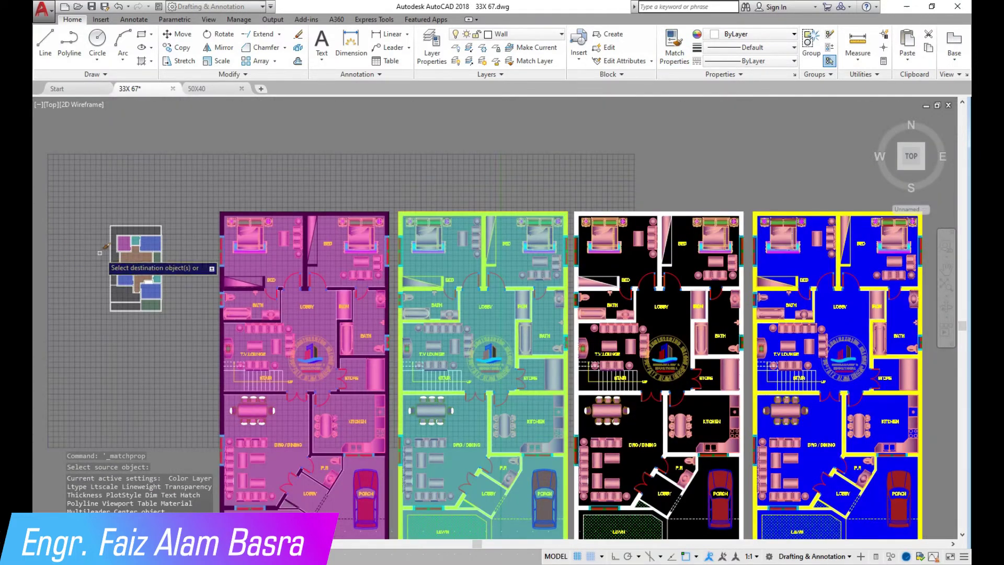
click(622, 264)
scroll(622, 264, up, 4)
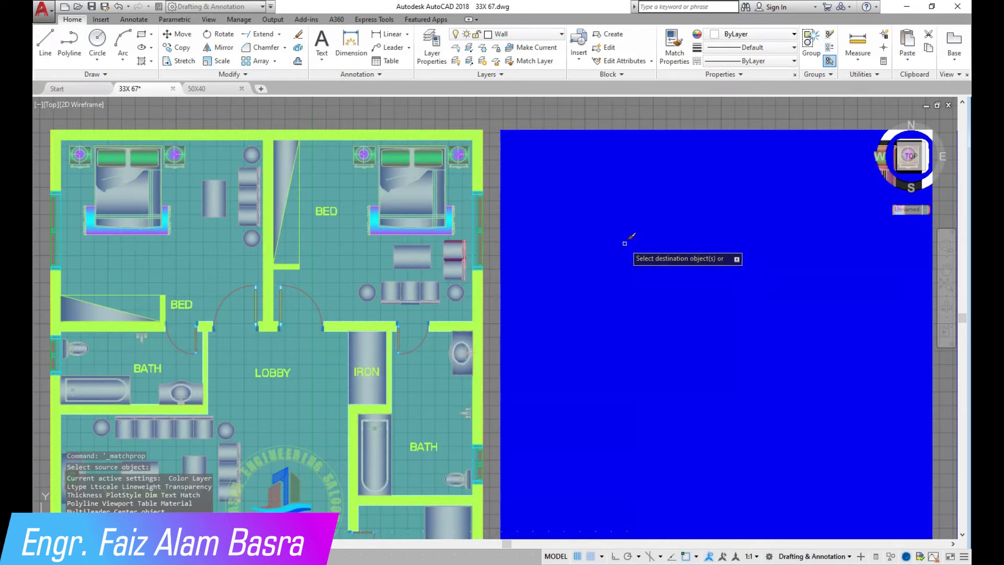
scroll(626, 243, down, 2)
scroll(620, 248, down, 2)
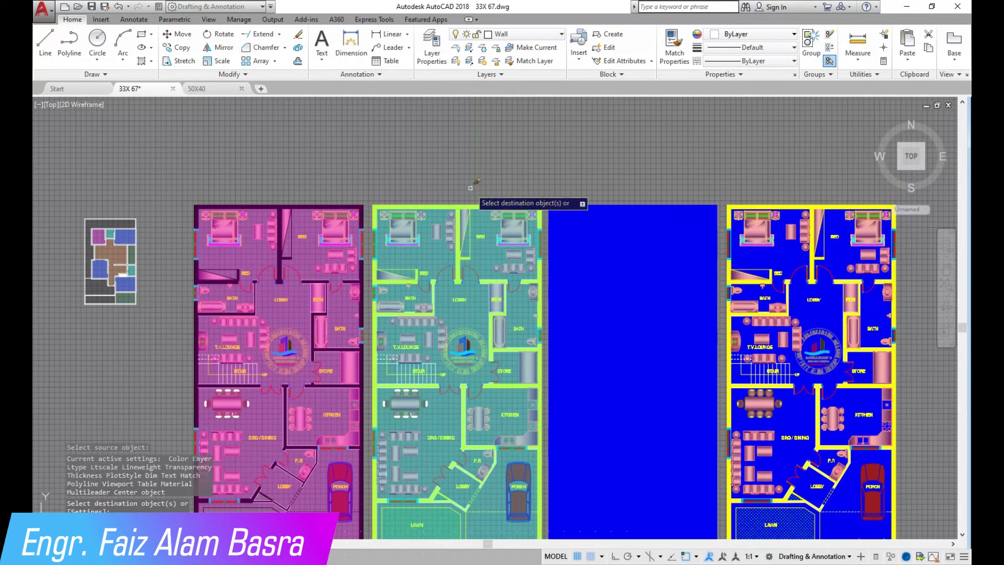
key(Escape)
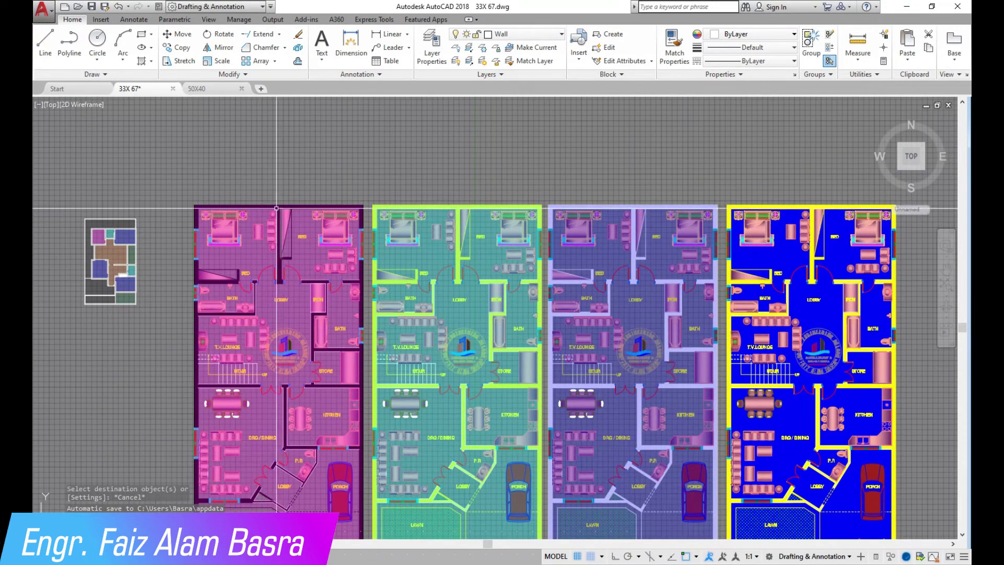
scroll(228, 163, down, 2)
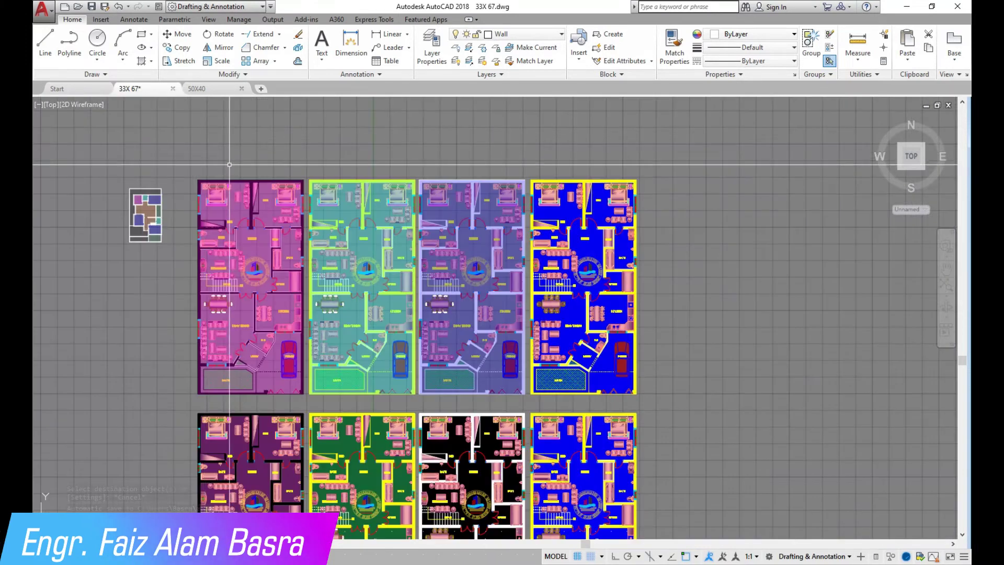
Give the blue copy the tan floor and yellow walls, then select the recoloured floor hatches.
click(675, 44)
scroll(151, 227, up, 3)
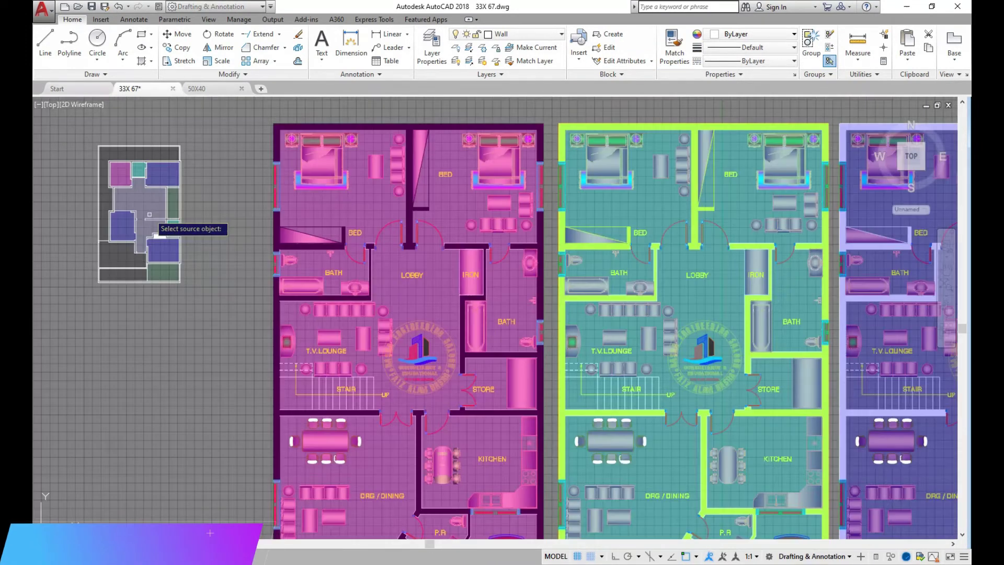
click(152, 224)
scroll(366, 285, down, 2)
scroll(657, 314, down, 2)
scroll(656, 314, up, 2)
scroll(654, 236, up, 4)
click(654, 236)
right_click(648, 244)
click(664, 247)
scroll(536, 225, down, 2)
scroll(536, 226, down, 2)
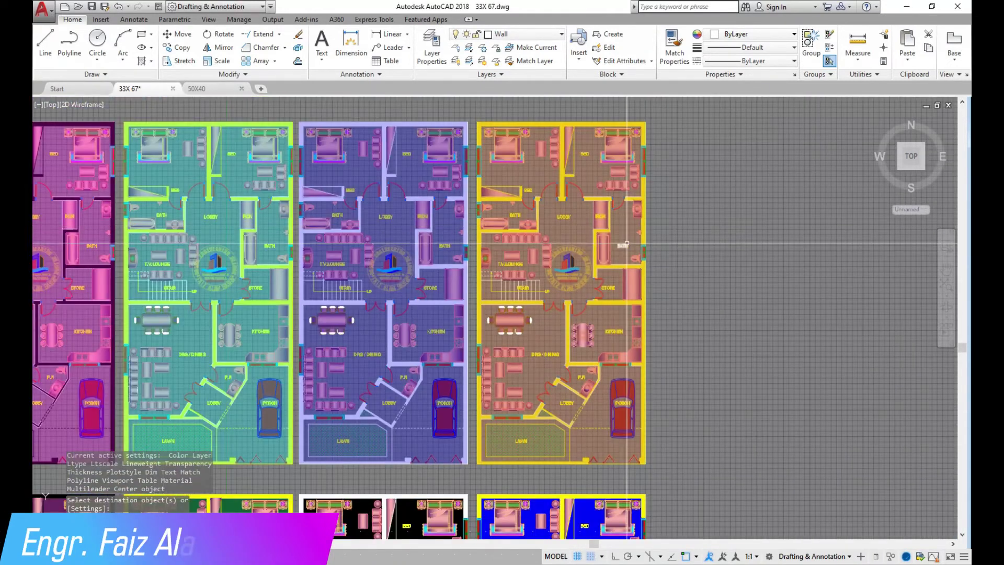
click(369, 333)
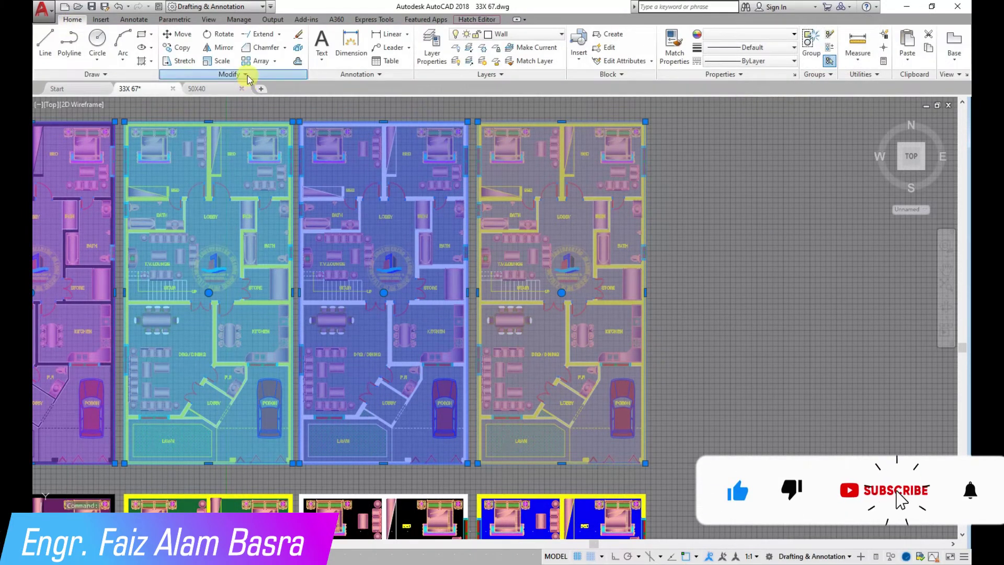
Send the selected floor hatches to the back, behind walls and furniture.
click(246, 74)
click(287, 104)
click(309, 307)
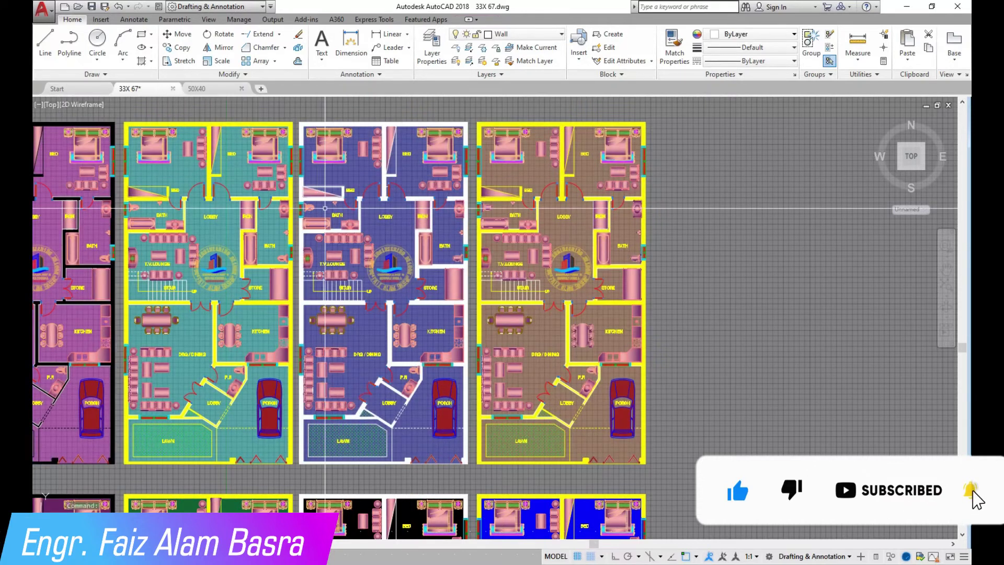
Pan across both rows of plans to review the translucent top-row schemes.
click(946, 263)
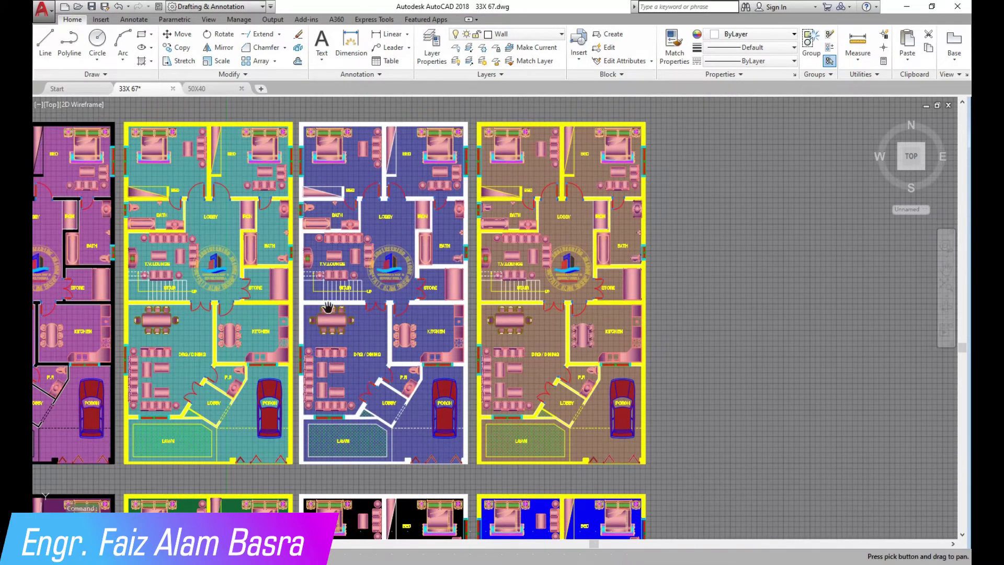
scroll(330, 307, up, 2)
mouse_move(290, 337)
mouse_down()
mouse_move(244, 427)
mouse_move(211, 392)
mouse_up()
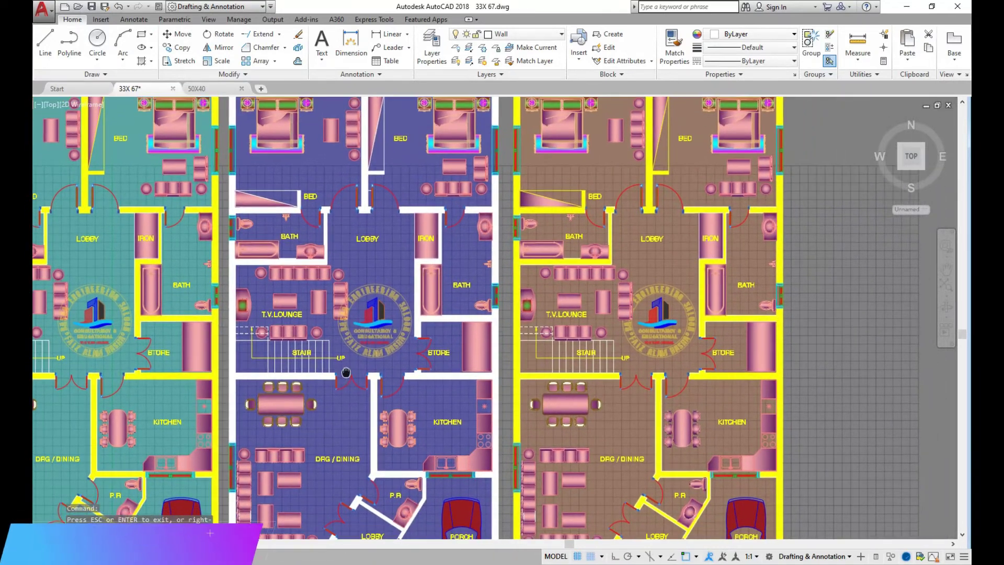
drag(349, 316, 590, 296)
key(Escape)
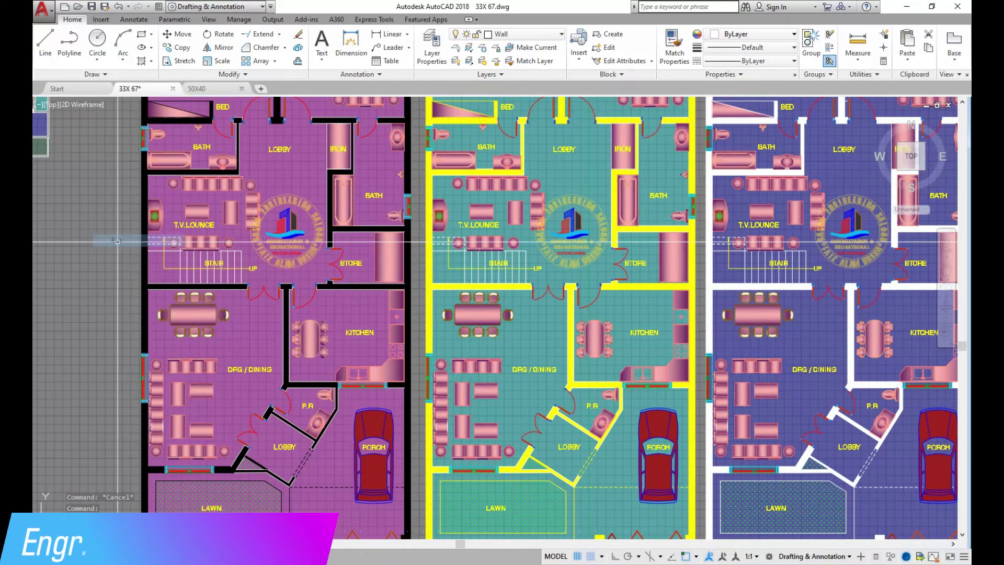
scroll(103, 218, down, 2)
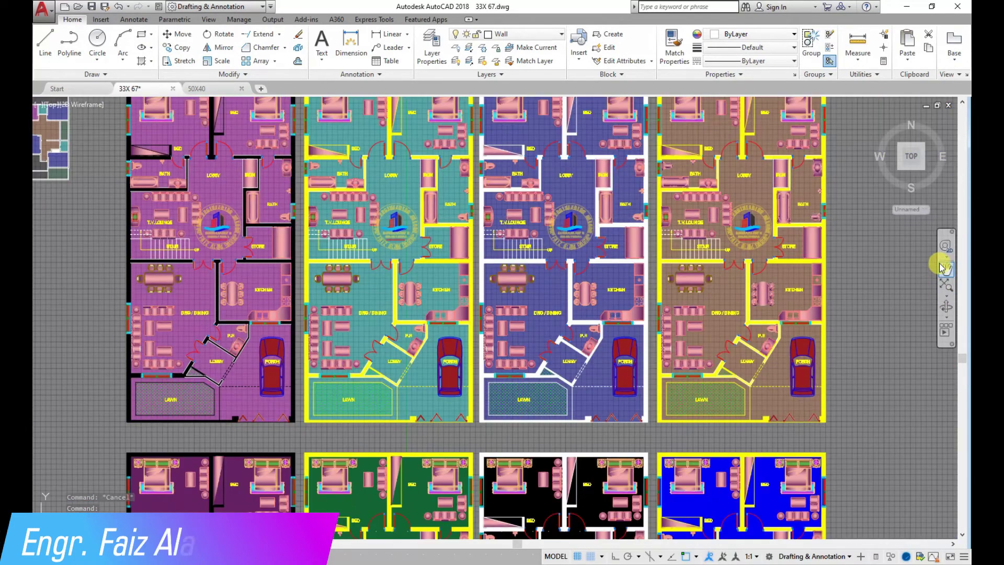
click(946, 265)
drag(114, 231, 146, 268)
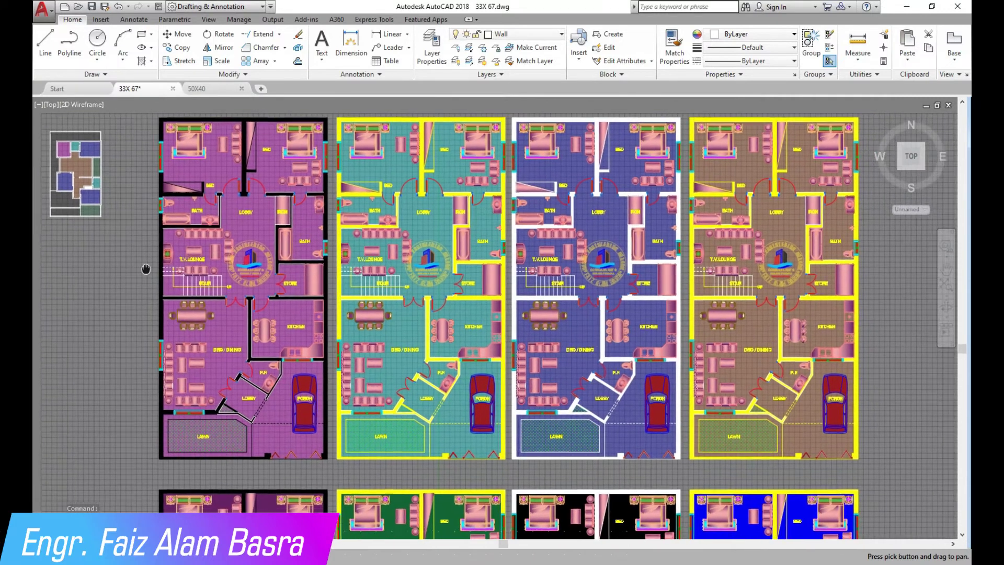
key(Escape)
scroll(128, 247, up, 2)
scroll(118, 246, down, 2)
right_click(123, 251)
click(137, 260)
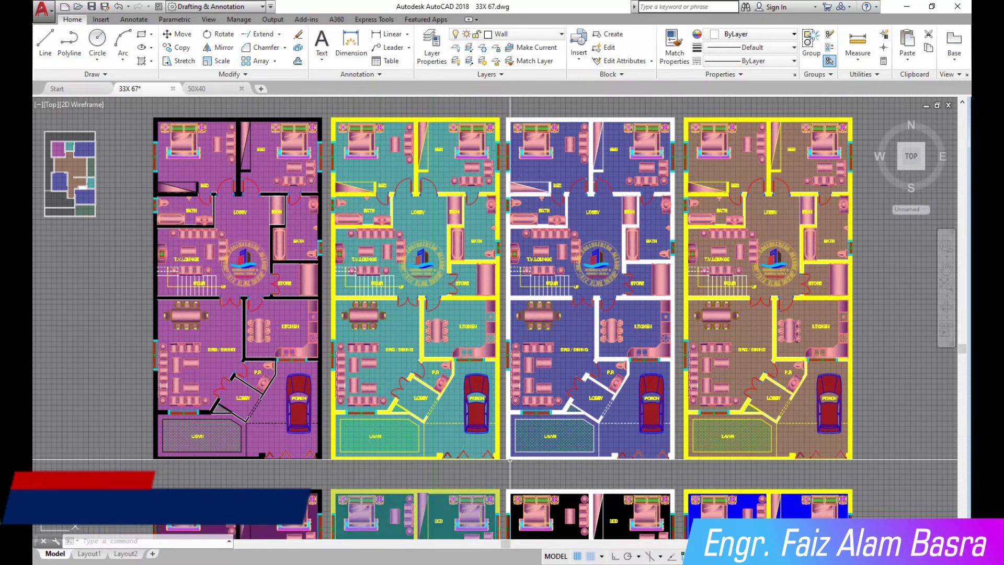
Nudge the view slightly left over the plans and start the Copy command.
scroll(450, 218, up, 2)
scroll(342, 214, down, 2)
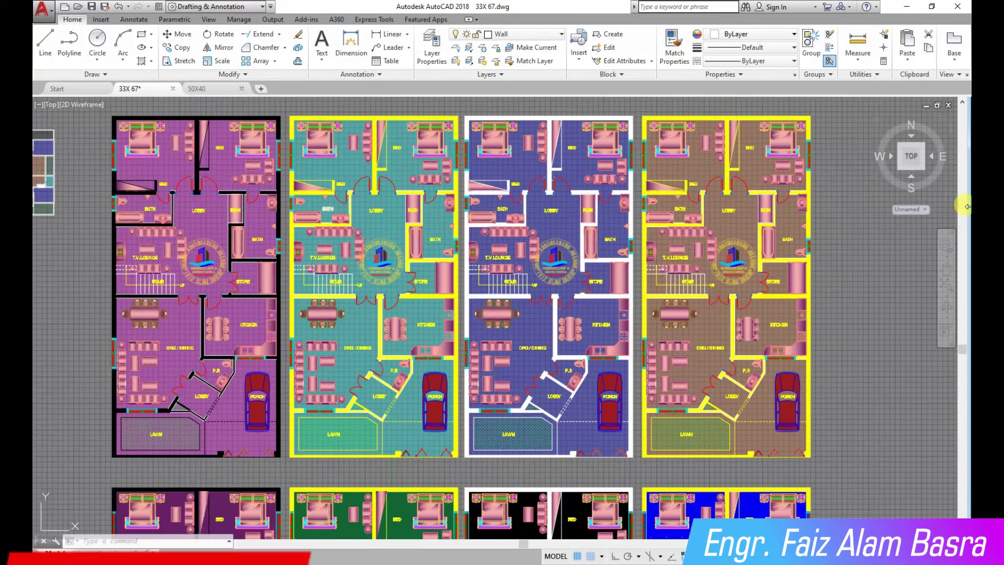
click(953, 271)
drag(846, 268, 811, 278)
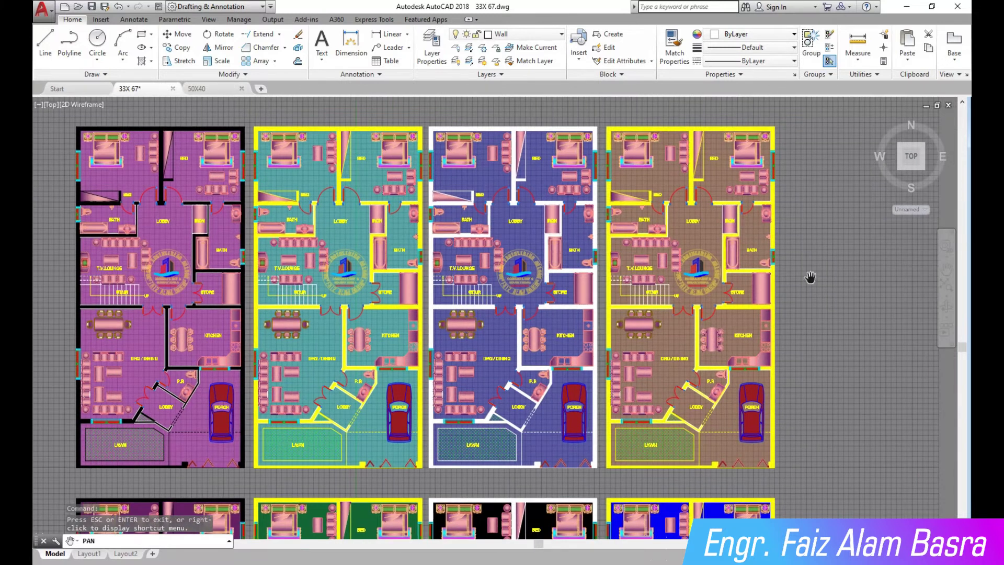
scroll(407, 239, down, 2)
right_click(202, 150)
click(212, 154)
click(181, 47)
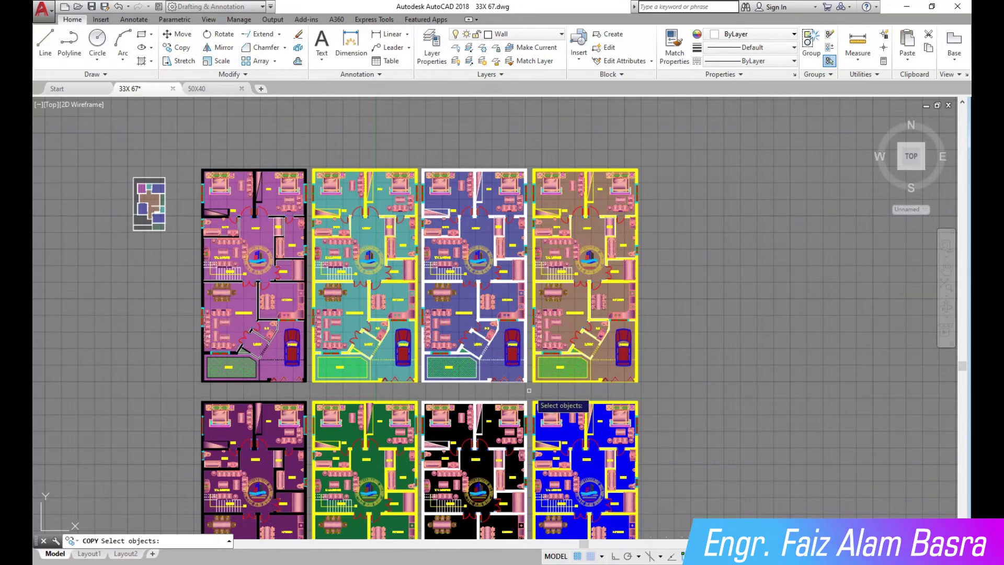
Copy the four top-row plans and place the copies in line to the right of the row, using Ortho.
click(639, 389)
click(197, 129)
key(Return)
click(291, 130)
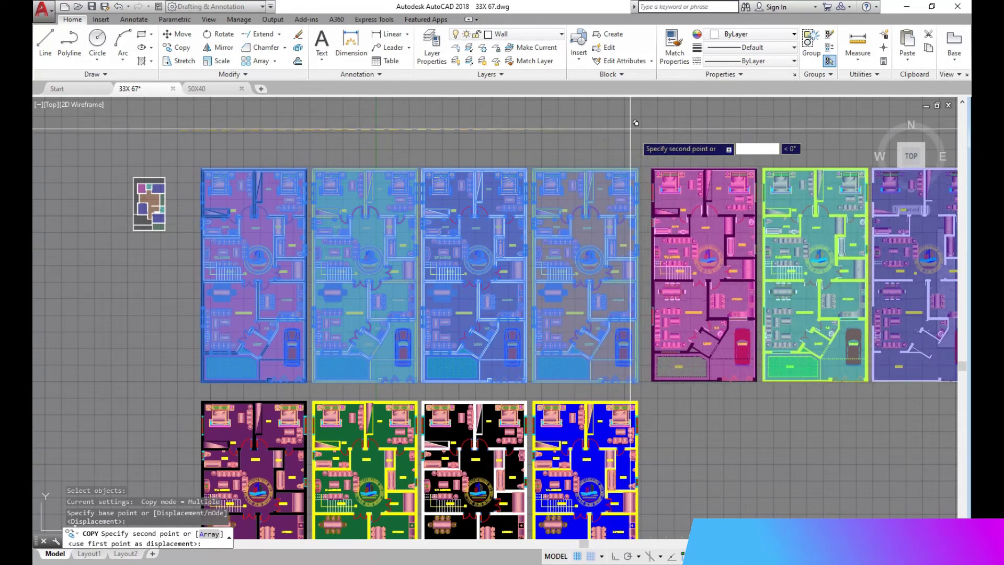
key(F8)
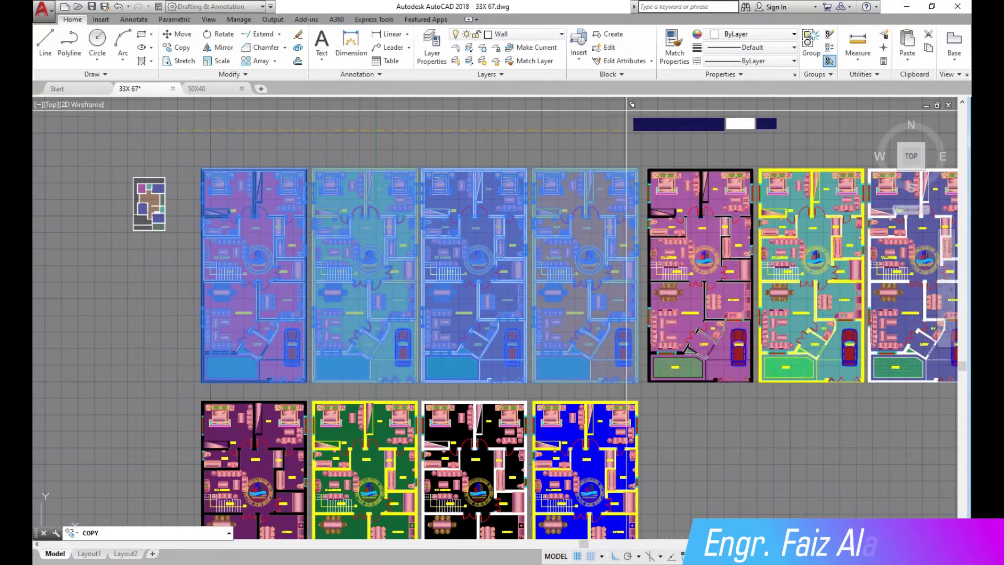
click(631, 107)
key(Escape)
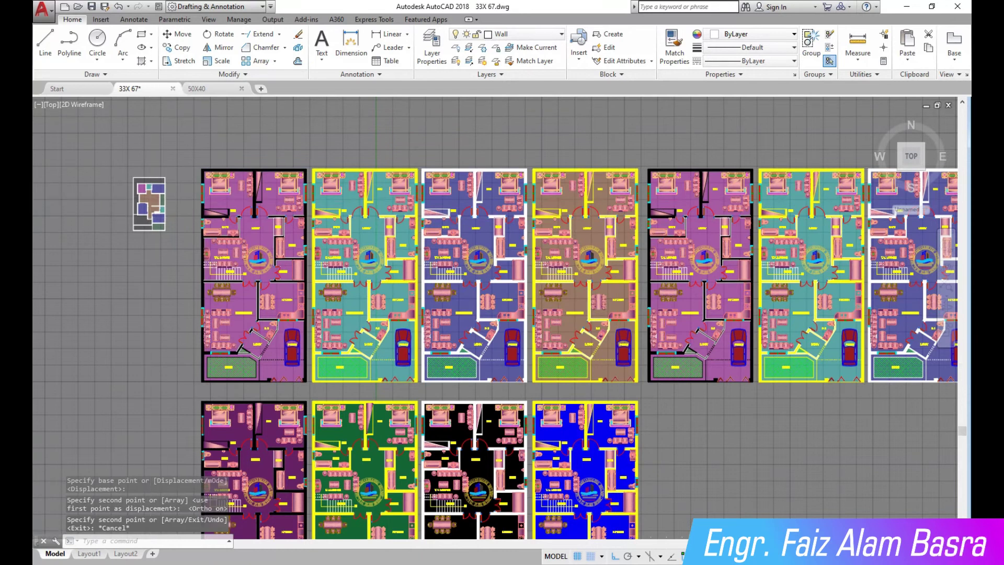
scroll(34, 208, down, 2)
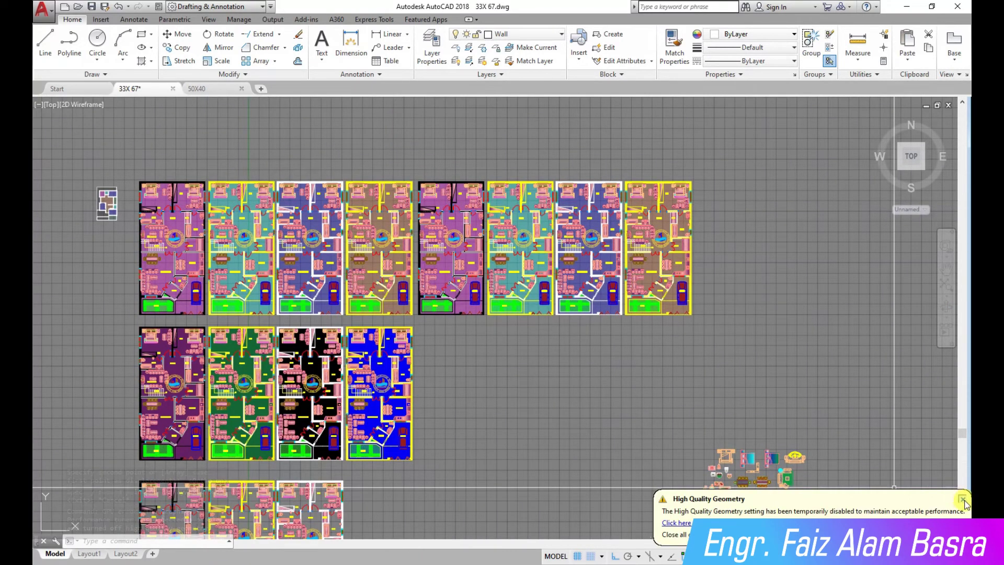
click(963, 499)
scroll(427, 201, up, 2)
click(426, 200)
scroll(427, 200, up, 3)
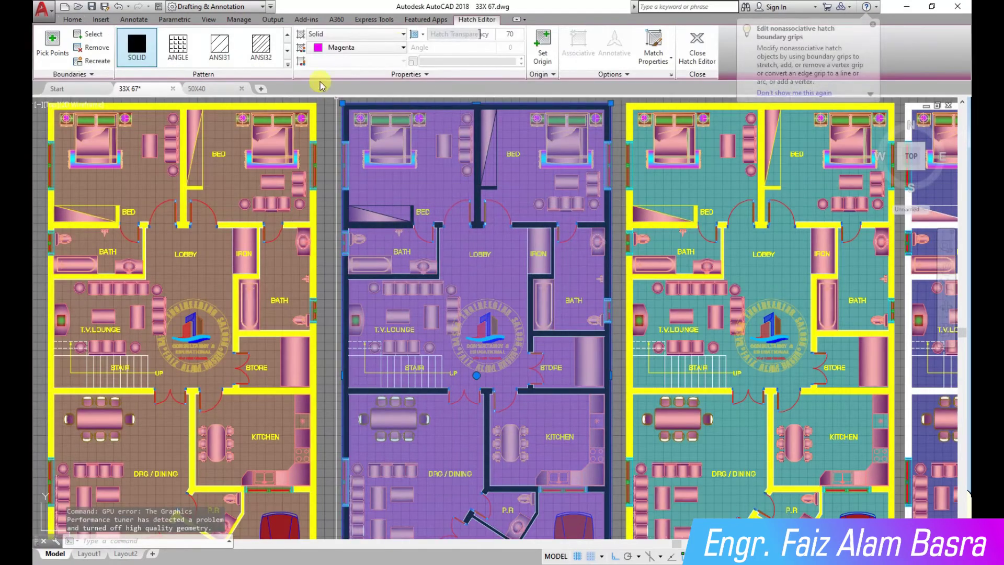
click(403, 47)
click(369, 90)
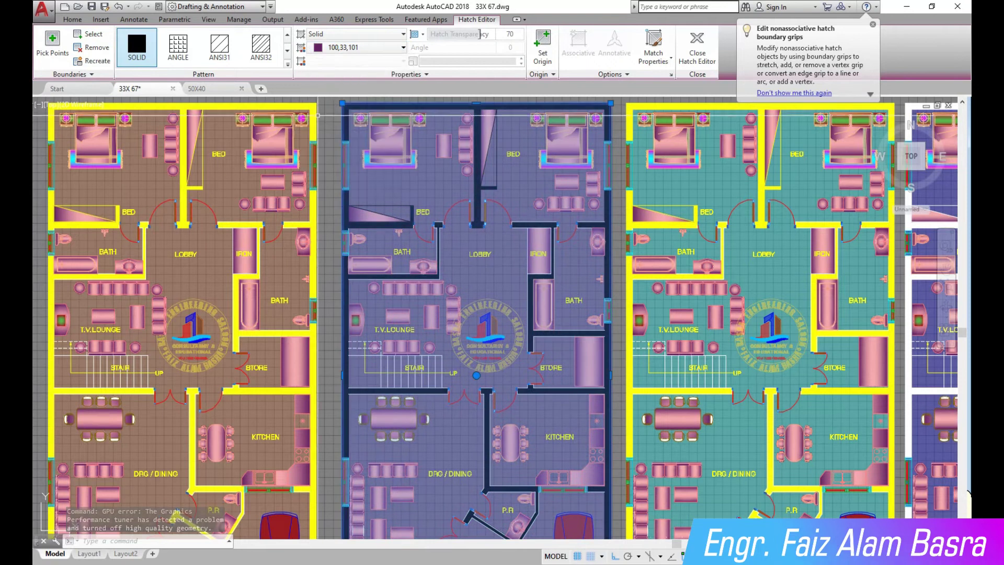
key(Escape)
scroll(424, 152, down, 2)
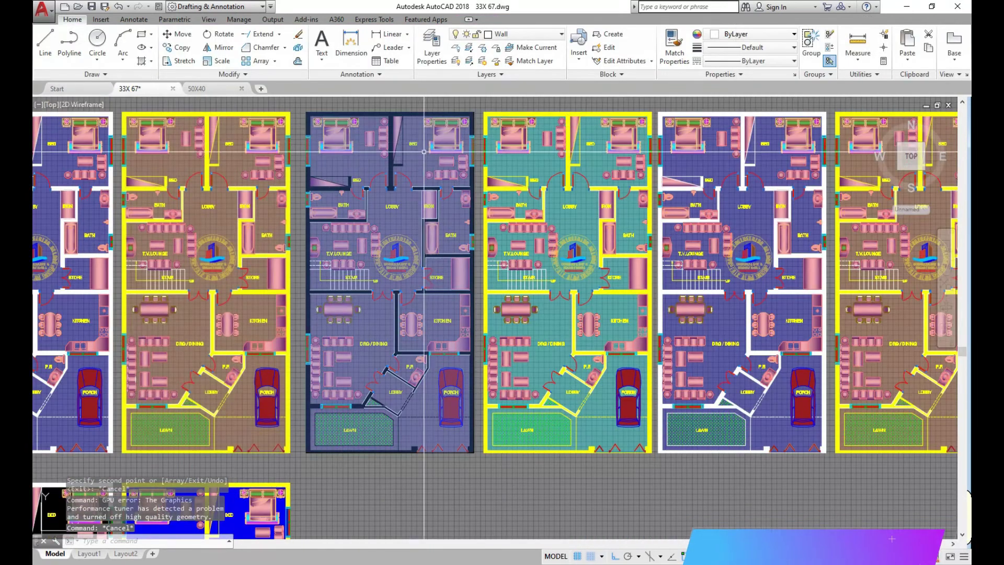
scroll(424, 152, up, 2)
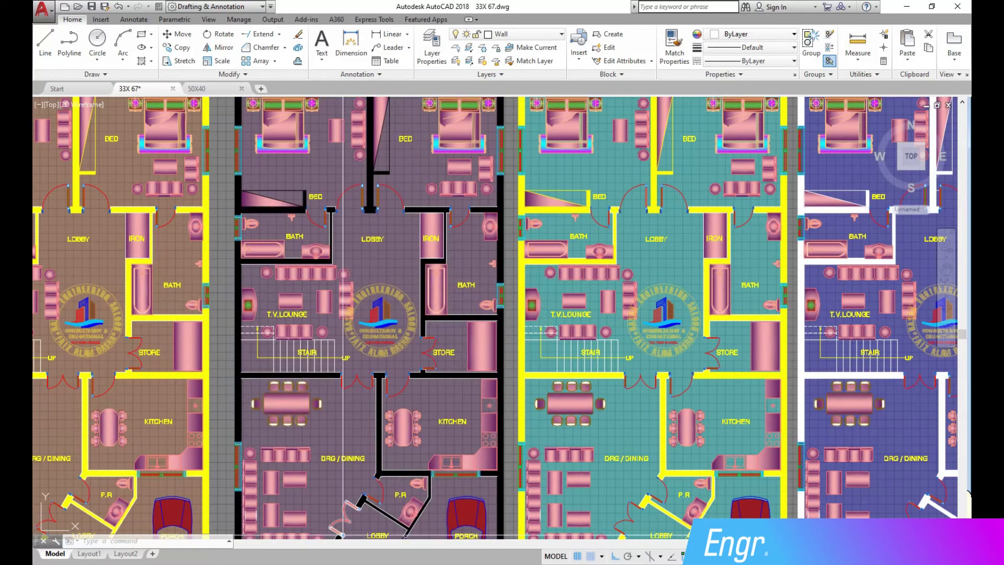
scroll(340, 314, up, 3)
scroll(366, 340, up, 2)
scroll(377, 366, down, 5)
scroll(388, 403, up, 1)
scroll(388, 402, down, 2)
scroll(388, 403, down, 1)
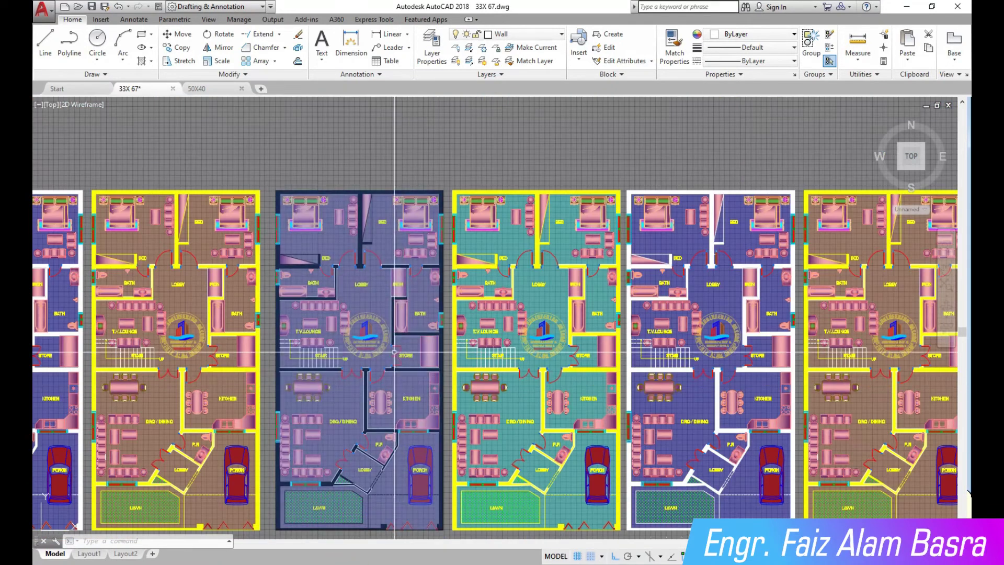
scroll(431, 289, up, 2)
click(523, 366)
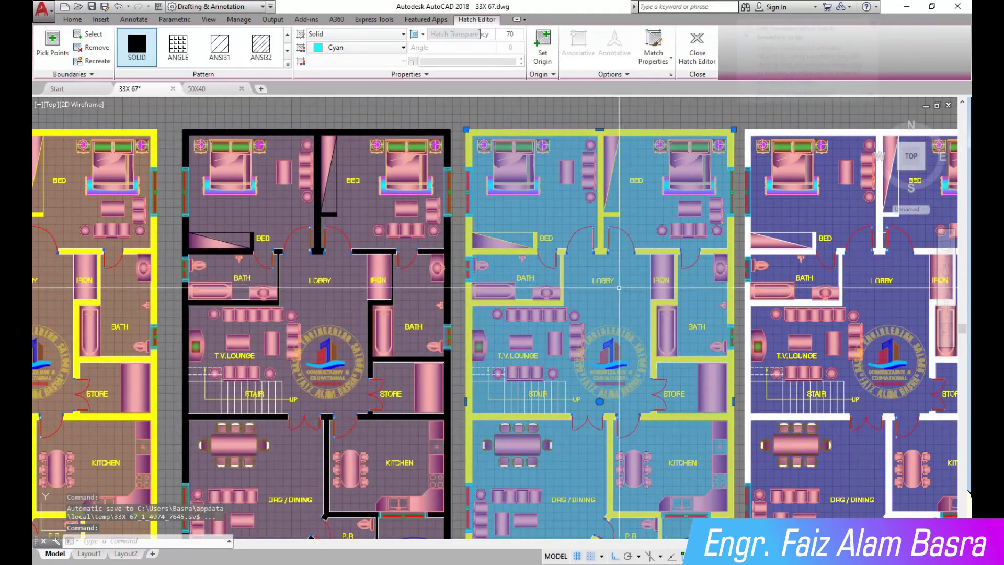
scroll(571, 277, down, 2)
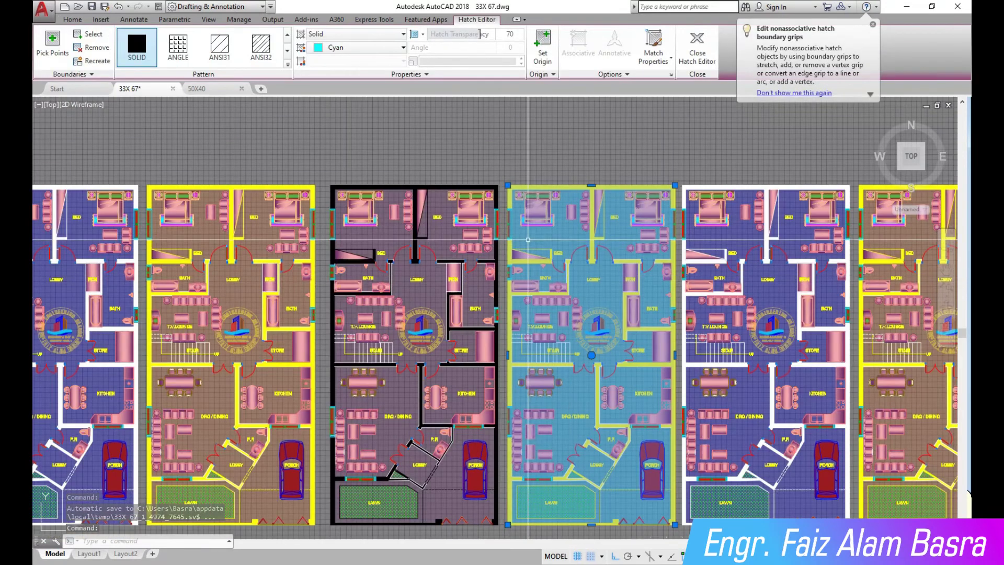
key(Escape)
click(678, 531)
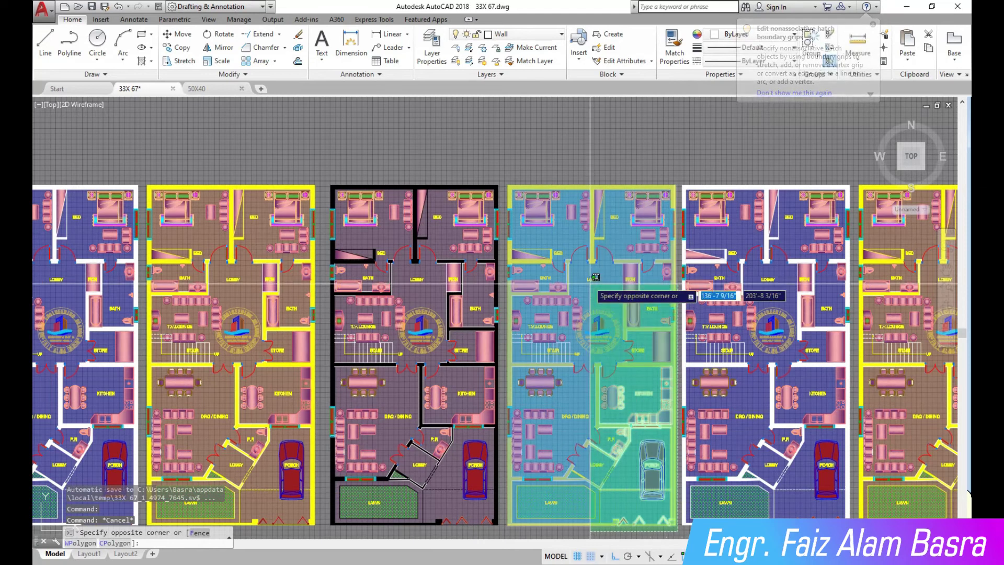
Delete the cyan-floored plan copy from the row.
click(506, 174)
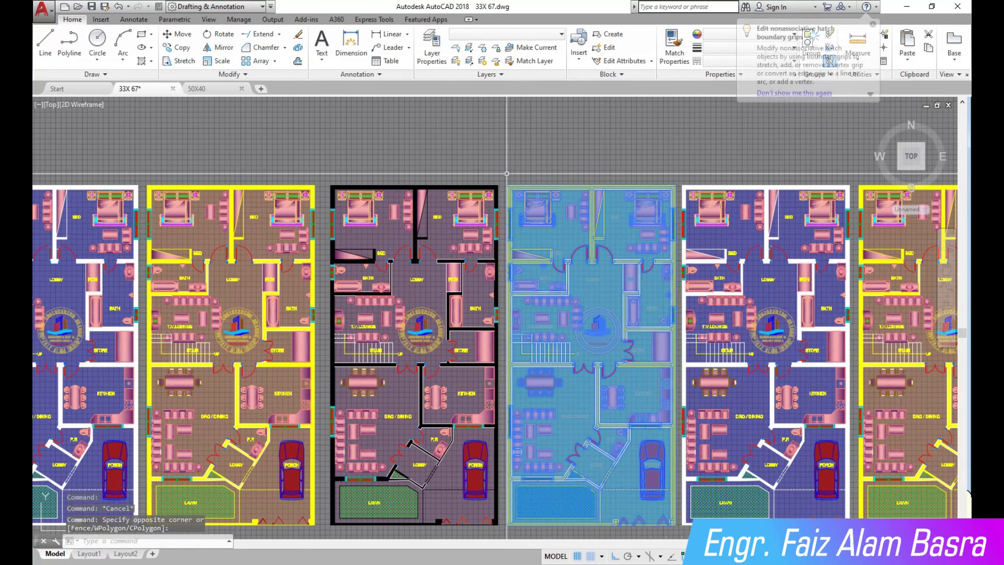
key(Delete)
scroll(327, 175, down, 2)
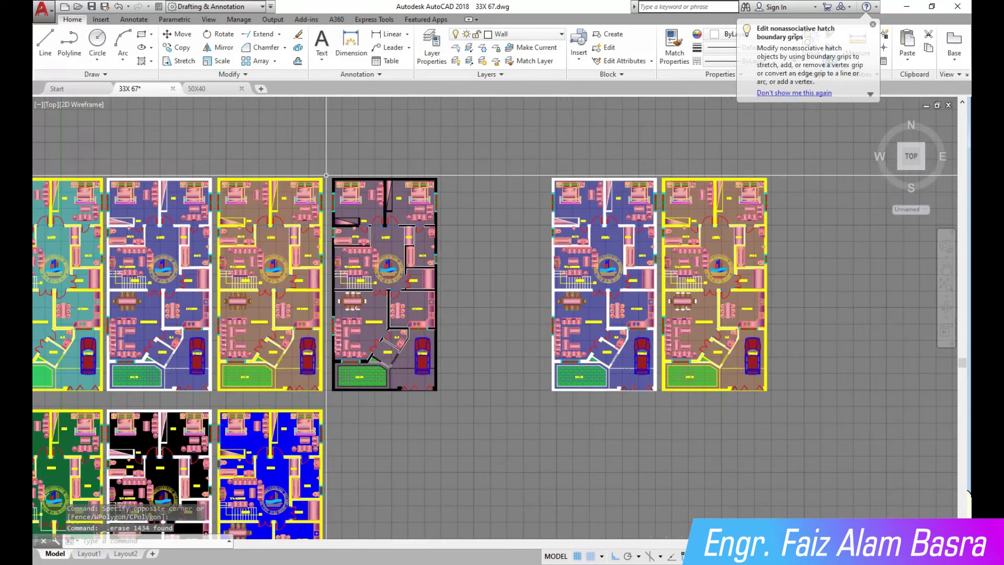
Move the two right-hand plans left, beside the black-walled plan, to close the gap.
click(181, 34)
click(797, 427)
click(505, 137)
key(Return)
click(572, 142)
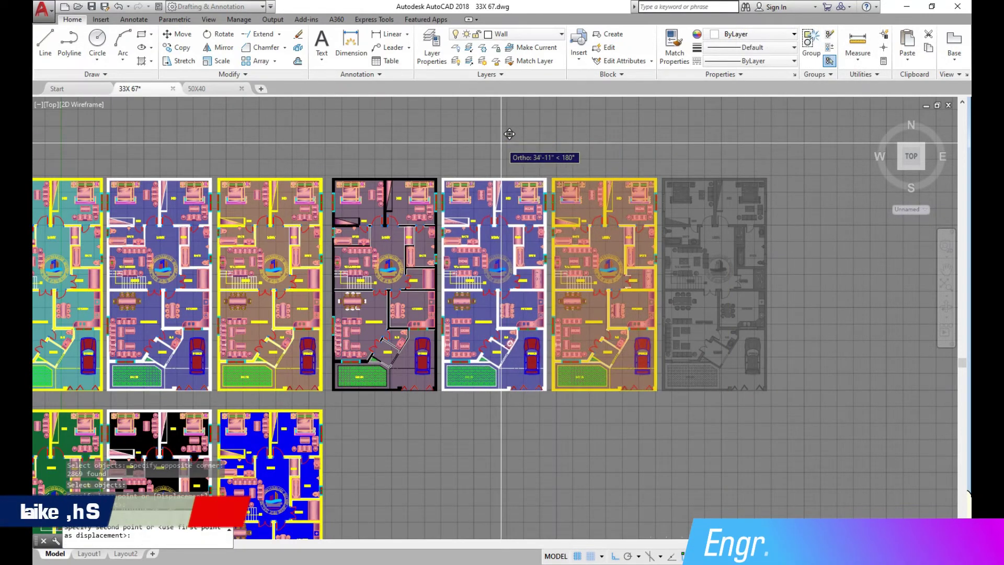
click(508, 134)
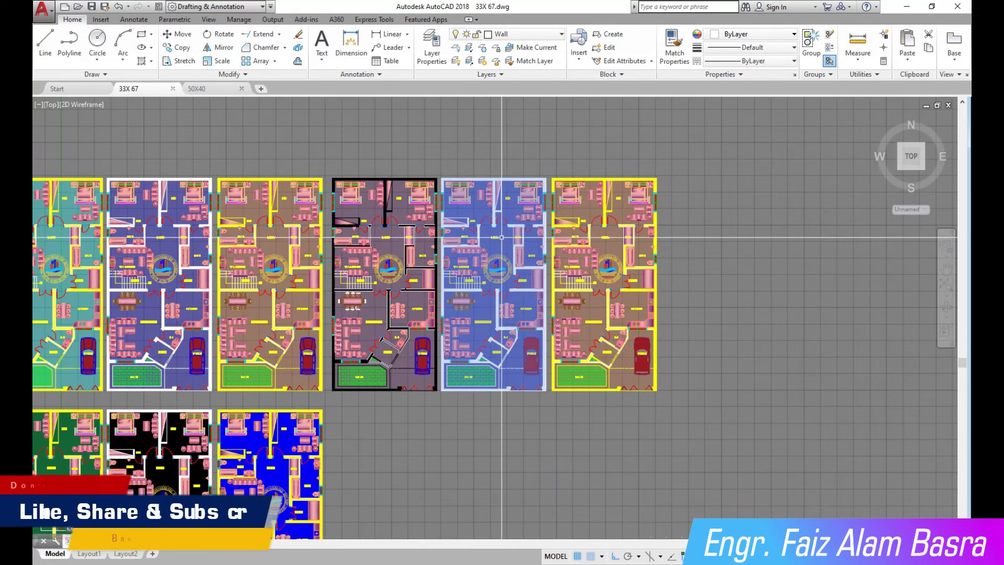
Change the blue-floored plan's floor hatch colour to dark grey.
scroll(504, 230, up, 2)
scroll(503, 229, up, 2)
click(504, 229)
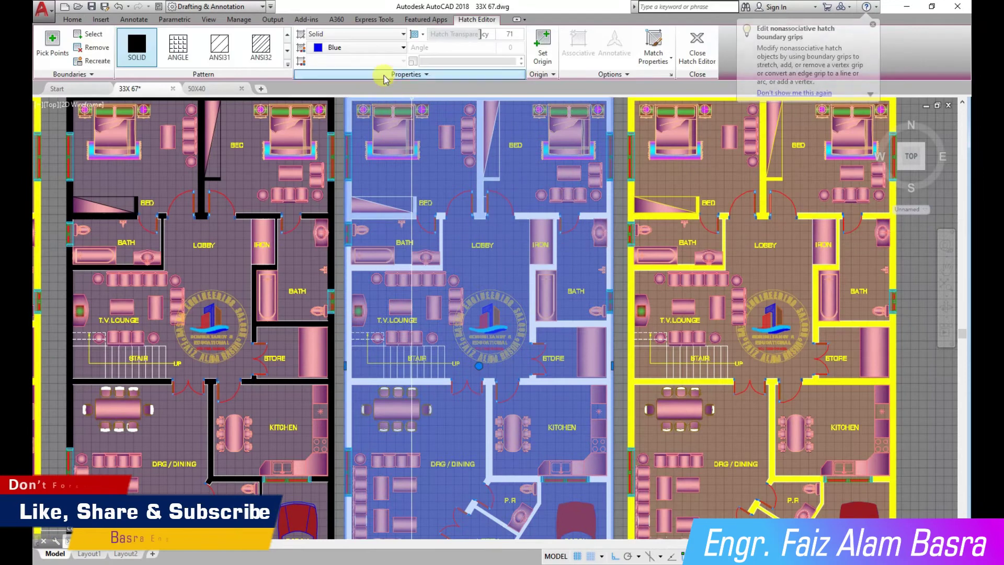
click(402, 49)
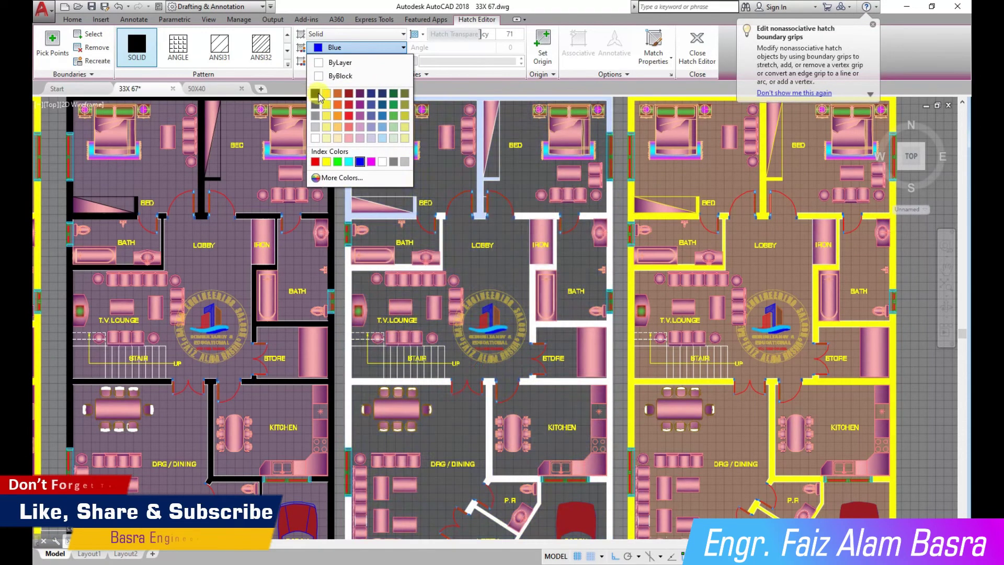
click(315, 93)
key(Escape)
scroll(214, 224, down, 2)
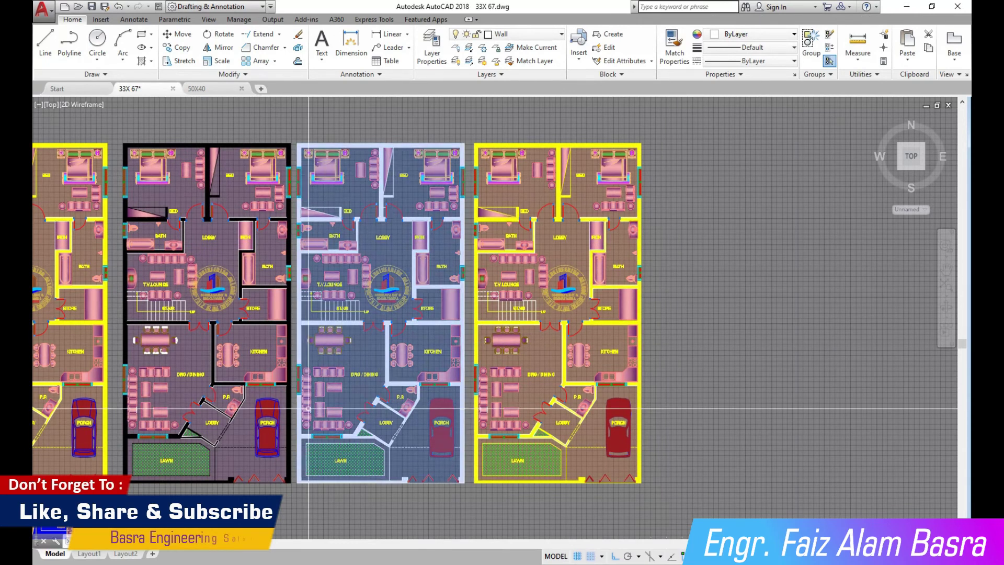
Change the black-walled plan's floor hatch colour to Yellow.
scroll(268, 407, up, 2)
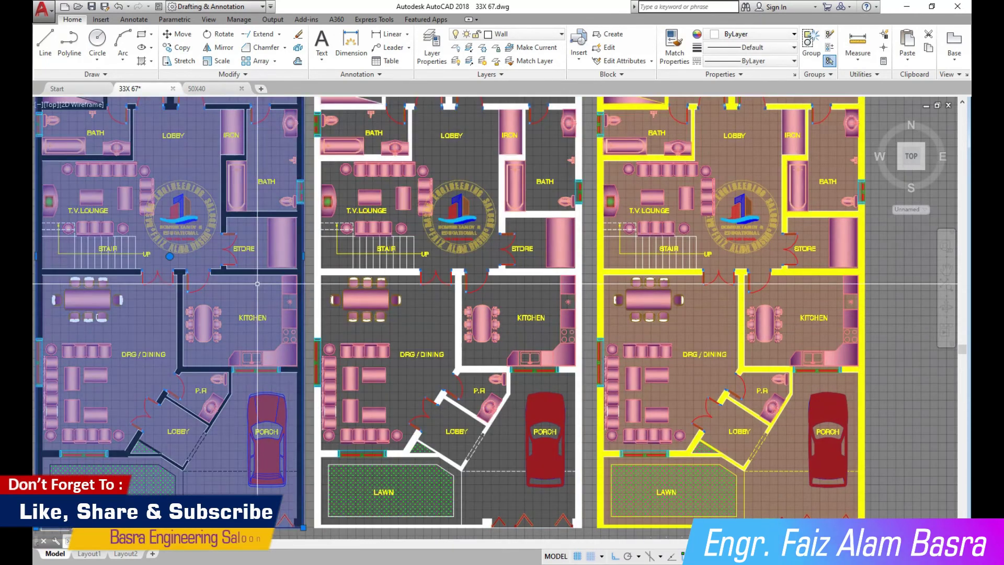
click(162, 261)
click(402, 49)
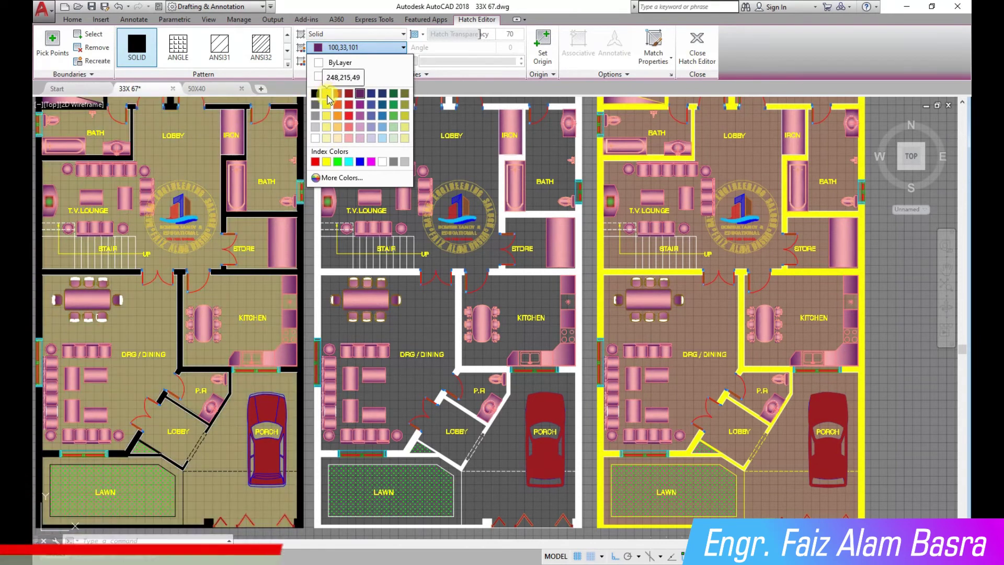
click(327, 161)
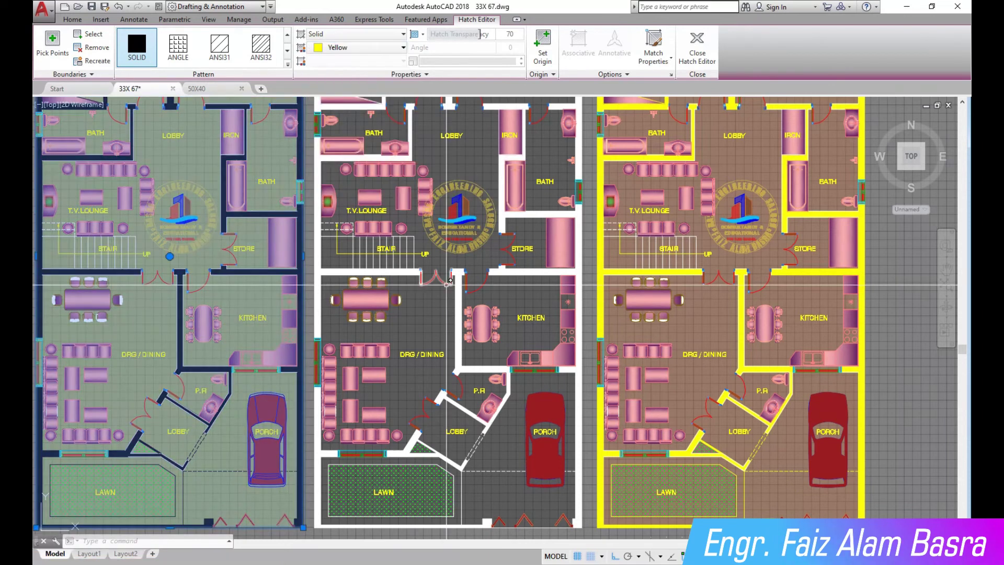
key(Escape)
scroll(311, 288, down, 5)
scroll(222, 262, up, 4)
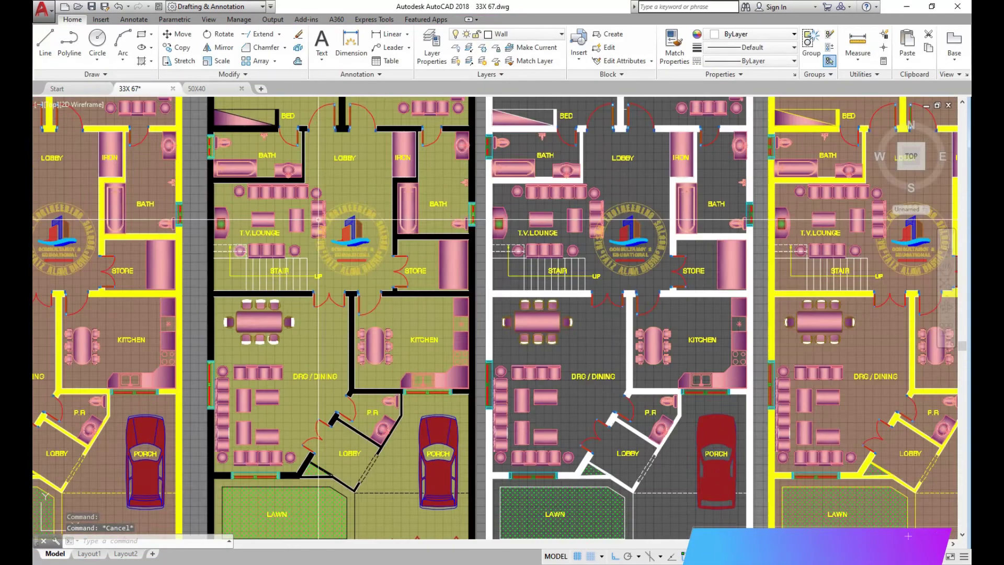
scroll(235, 257, down, 2)
scroll(680, 140, up, 2)
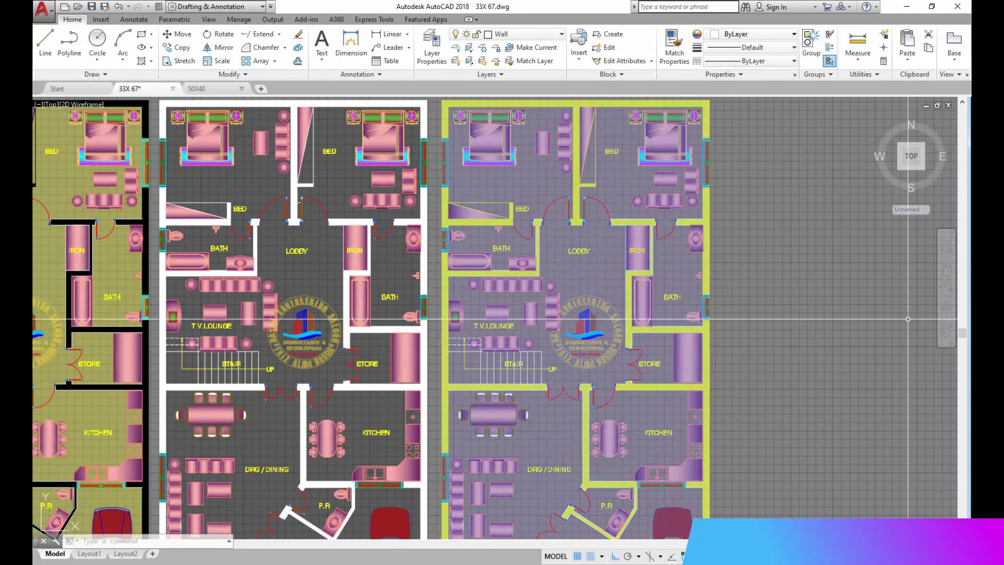
click(945, 268)
drag(800, 321, 817, 330)
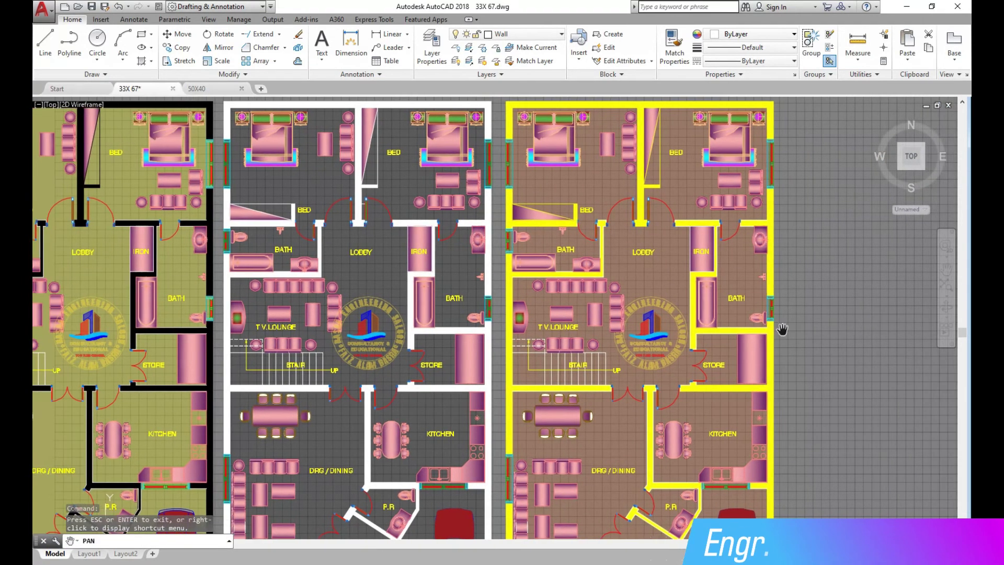
drag(421, 362, 540, 359)
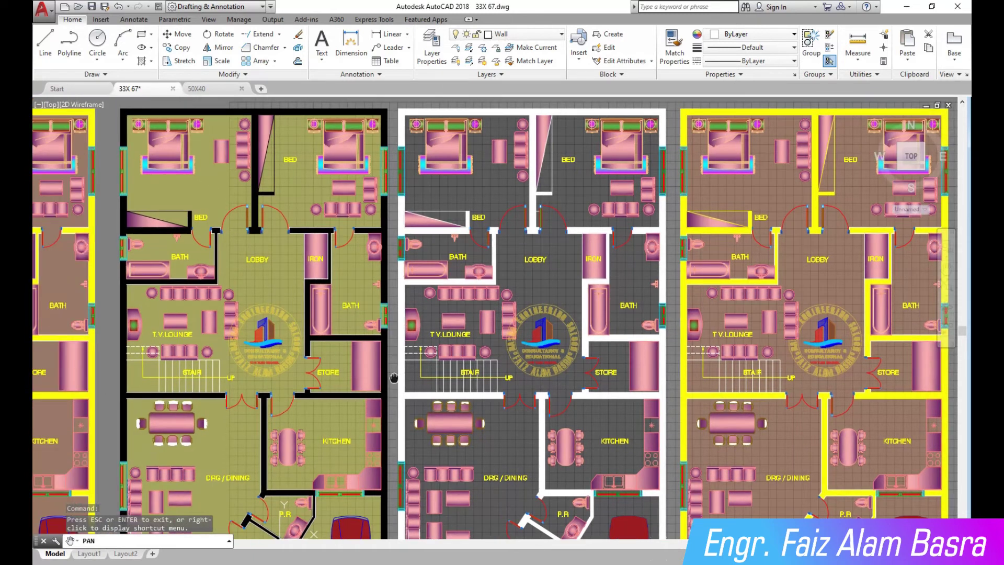
mouse_move(297, 365)
mouse_down()
mouse_move(356, 381)
mouse_move(465, 332)
mouse_up()
scroll(399, 349, down, 3)
scroll(201, 341, up, 2)
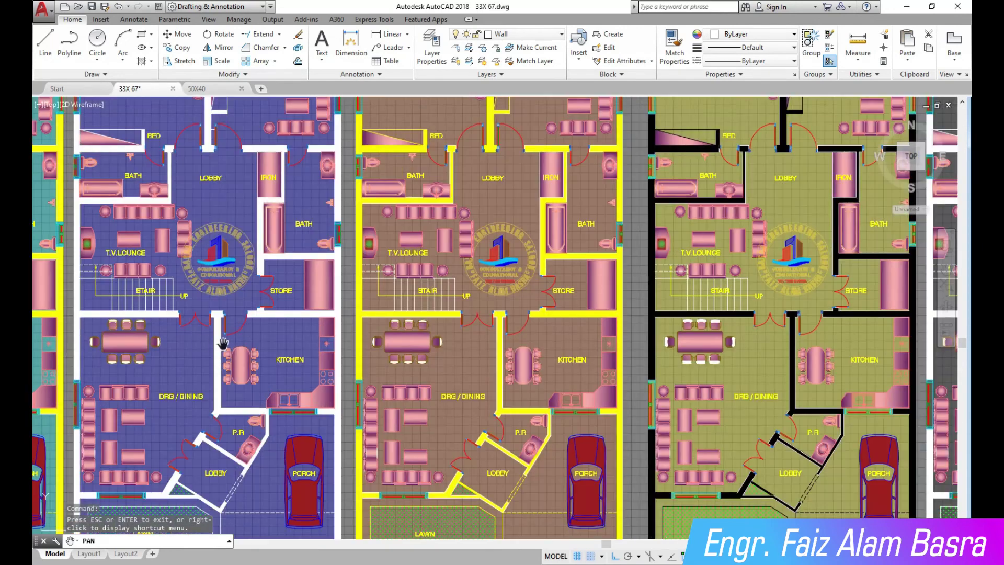
scroll(222, 343, down, 2)
drag(195, 351, 529, 356)
scroll(395, 359, up, 2)
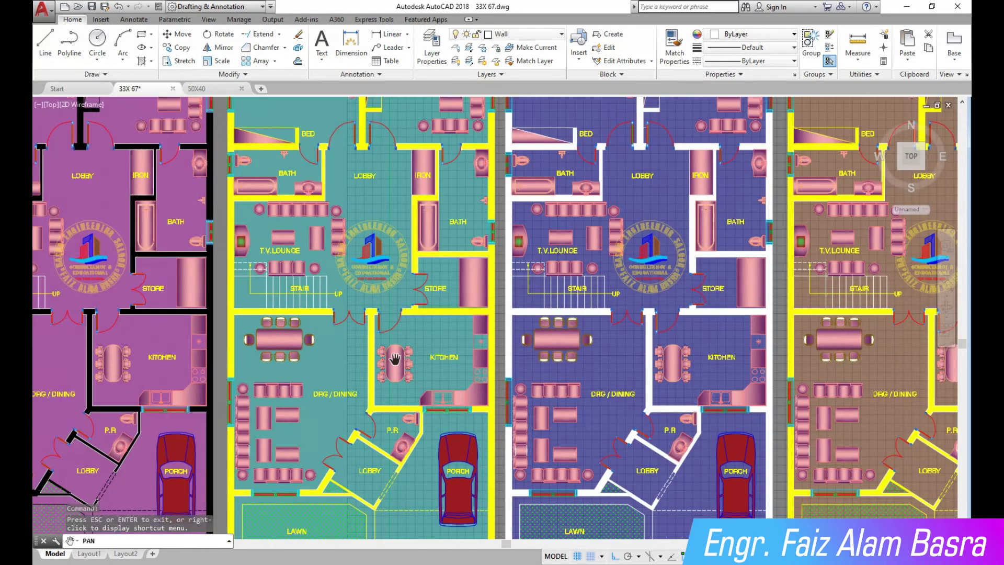
drag(370, 315, 529, 396)
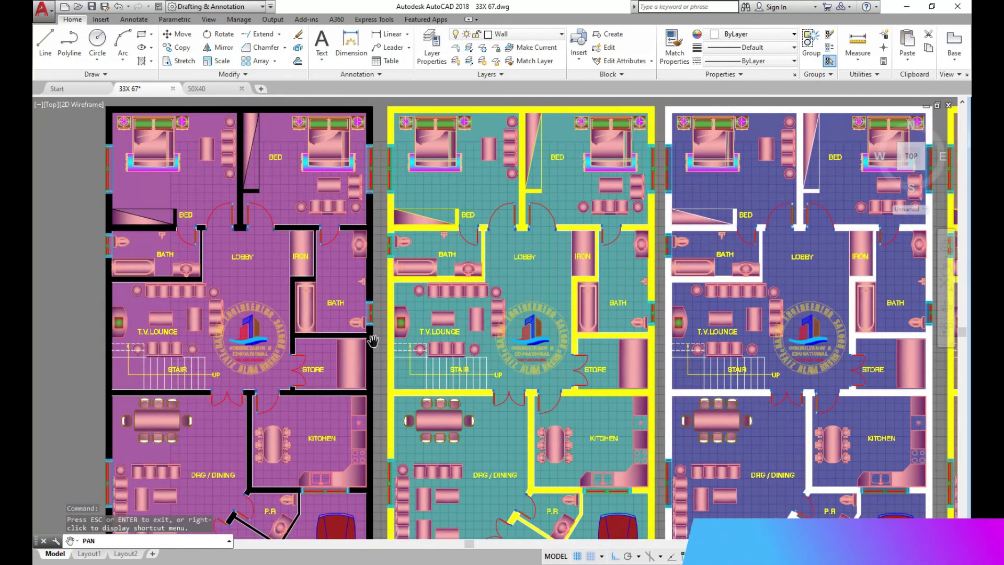
right_click(76, 273)
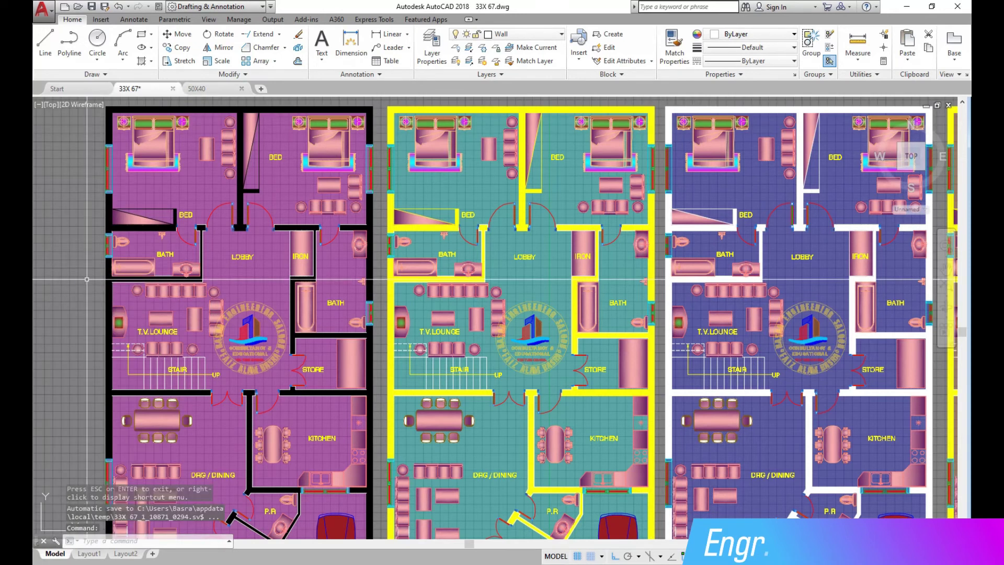
scroll(479, 275, down, 4)
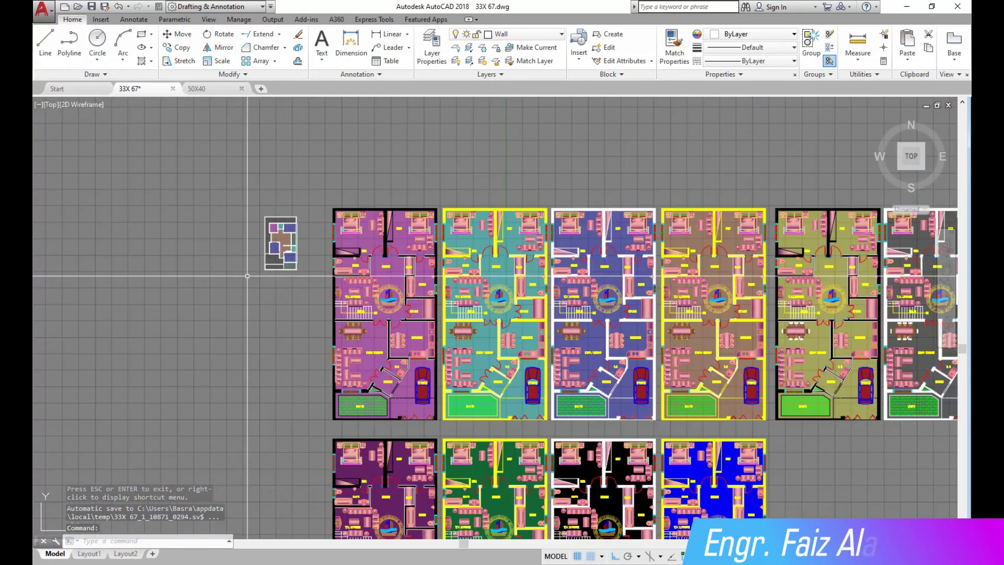
Delete the small thumbnail plan left of the top row.
click(298, 292)
click(242, 202)
key(Delete)
Pan and zoom to review the bottom row of purple, green, black and blue plans.
click(947, 269)
drag(638, 223, 473, 175)
mouse_move(601, 220)
mouse_down()
mouse_move(514, 202)
mouse_move(528, 207)
mouse_up()
scroll(296, 439, up, 3)
scroll(300, 436, up, 2)
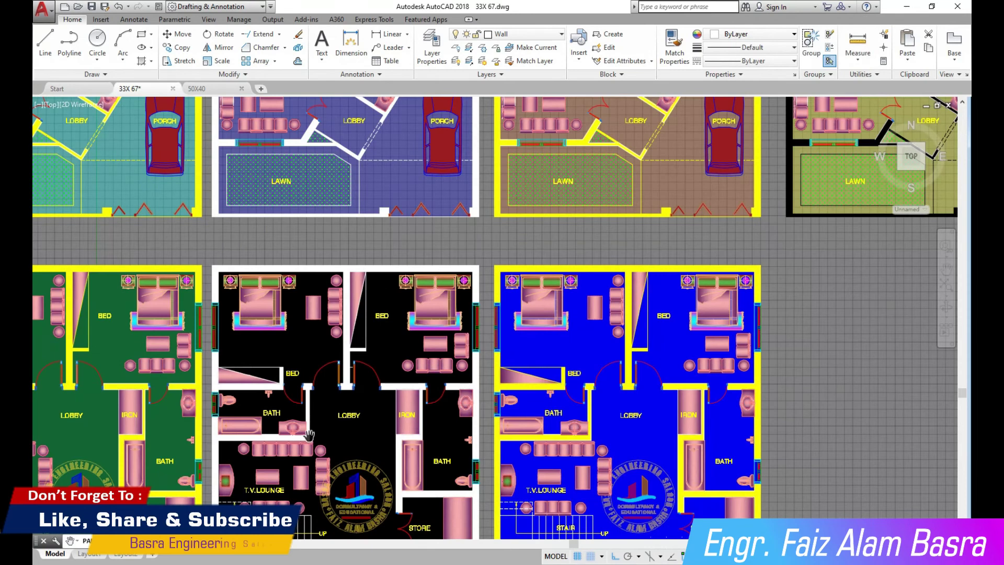
drag(339, 413, 459, 269)
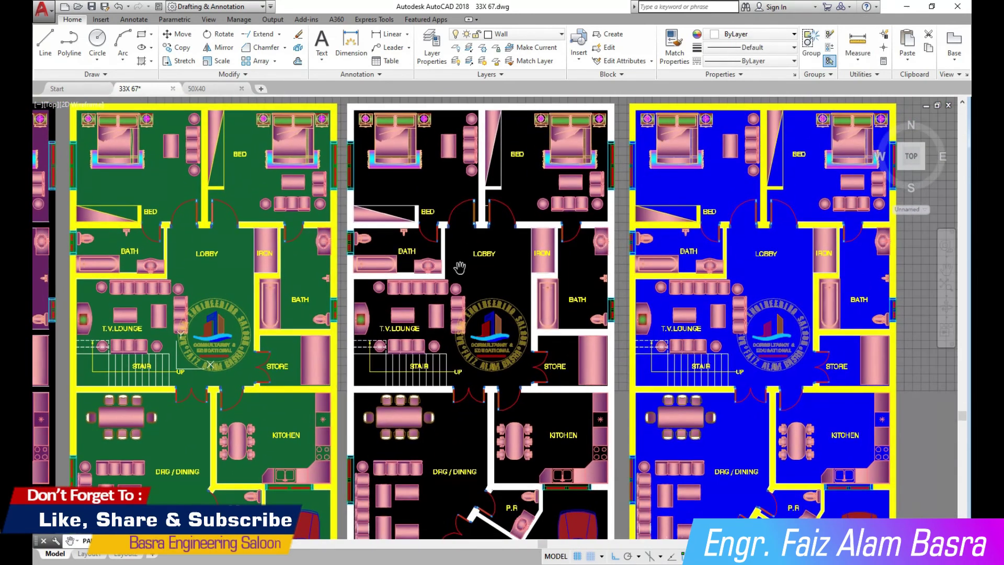
scroll(460, 269, down, 2)
drag(210, 350, 330, 350)
right_click(130, 316)
click(141, 321)
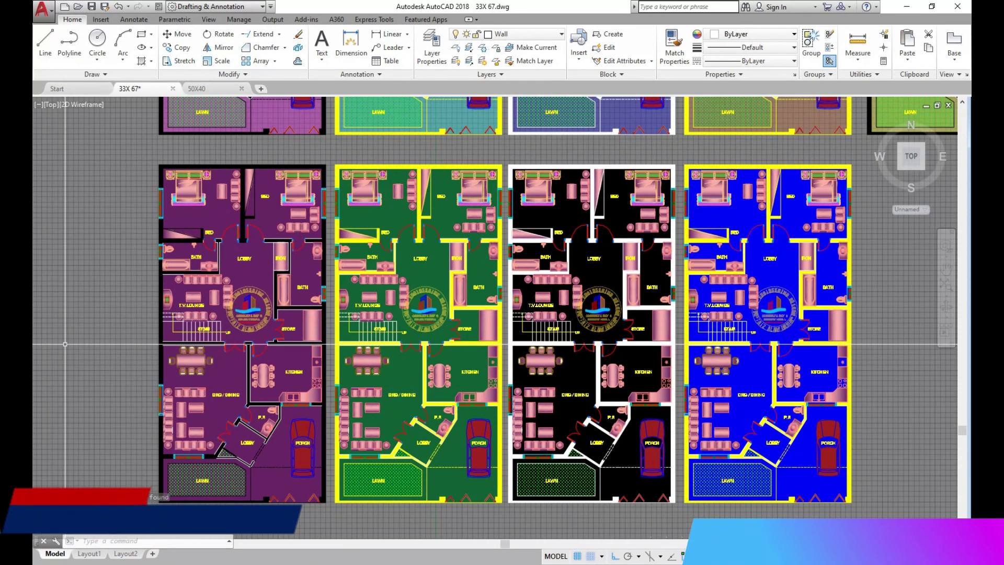